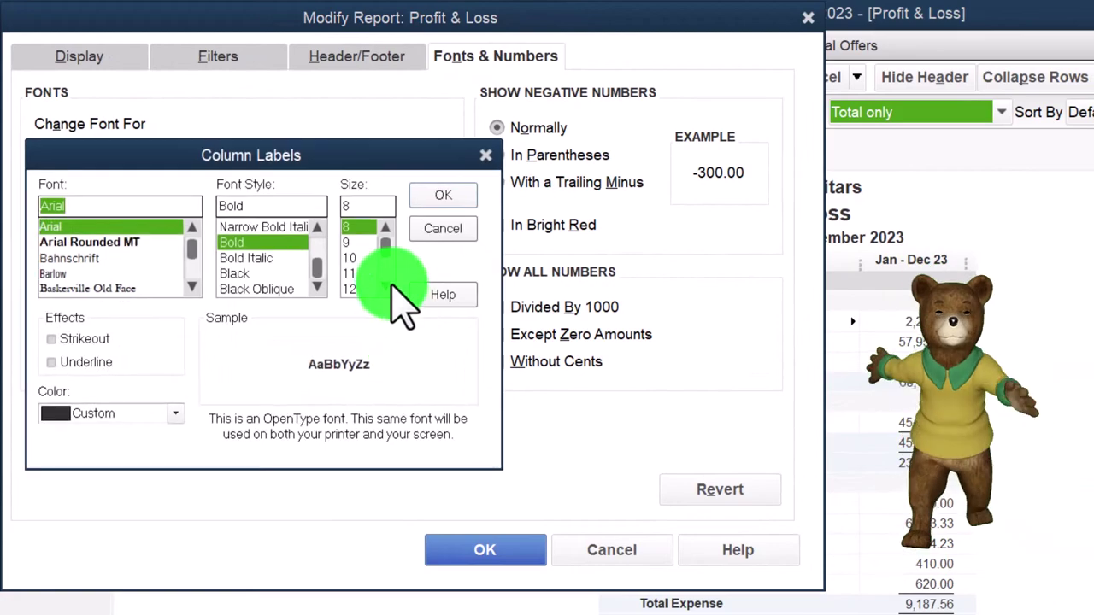
Set the Profit & Loss report's column label font to size 14, change all related fonts, and apply the report changes
{"action": "left_click", "coordinate": [383, 287]}
{"action": "left_click", "coordinate": [363, 289]}
{"action": "left_click", "coordinate": [440, 198]}
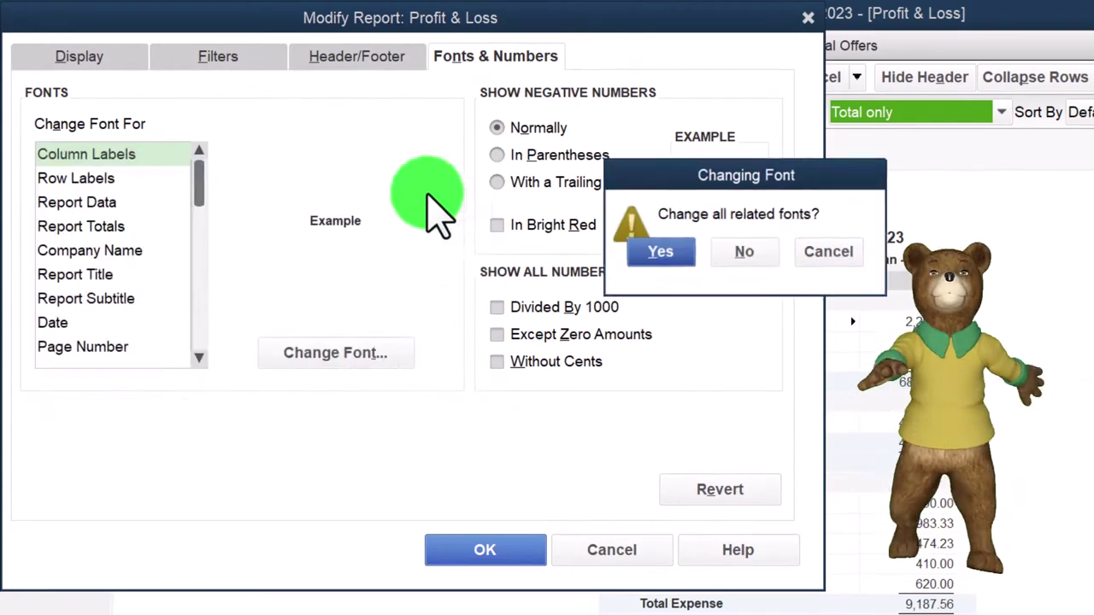
{"action": "left_click", "coordinate": [652, 251]}
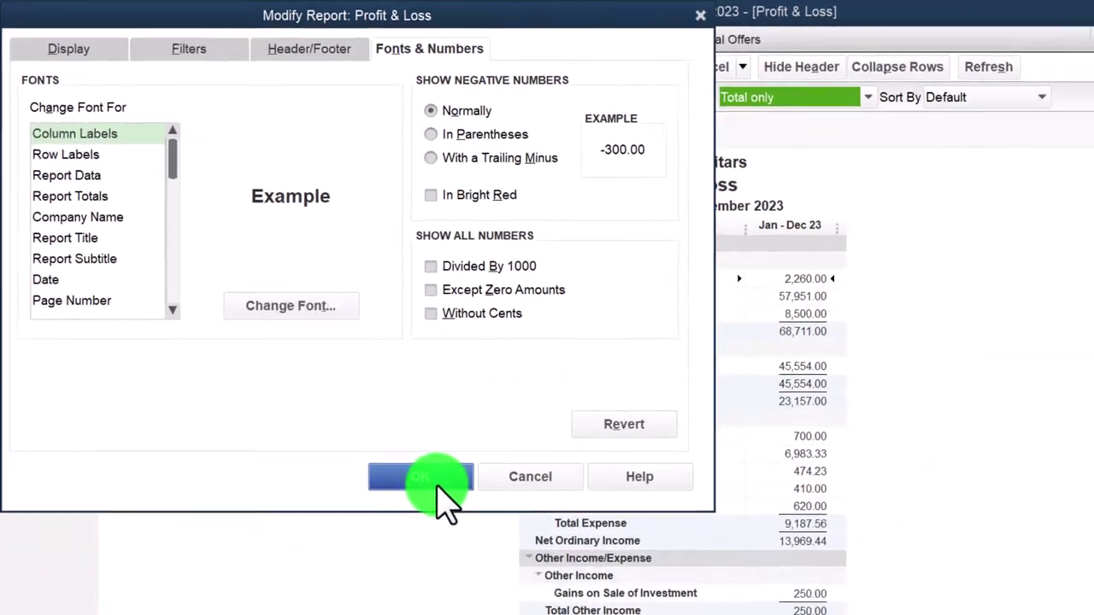
{"action": "left_click", "coordinate": [503, 559]}
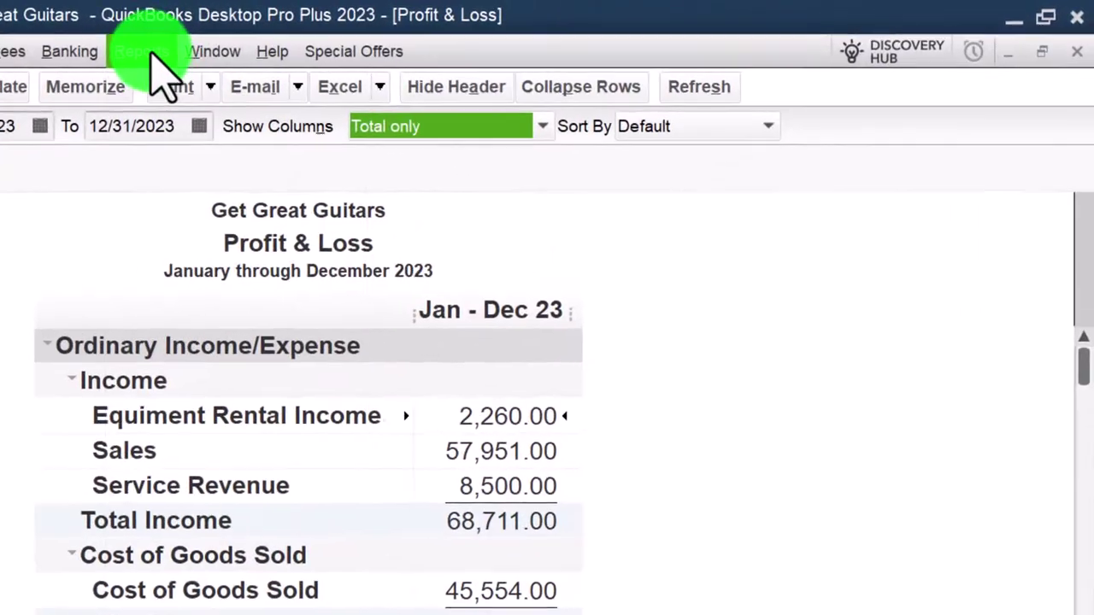
Open the standard Balance Sheet report and set its date range from 01/01/2023 to 12/31/2023
{"action": "left_click", "coordinate": [149, 51]}
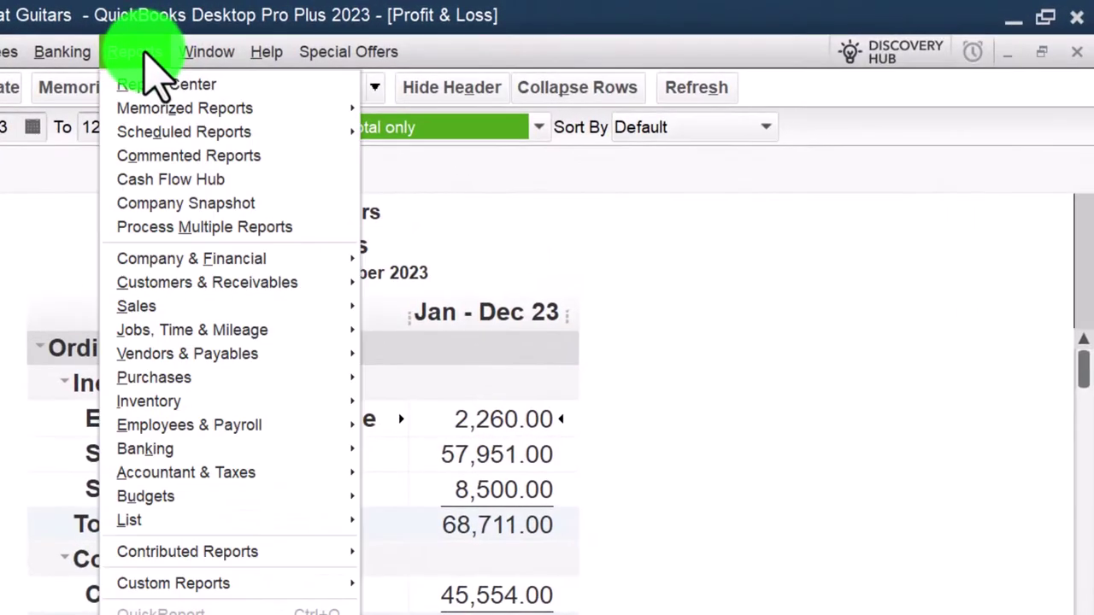
{"action": "mouse_move", "coordinate": [355, 256]}
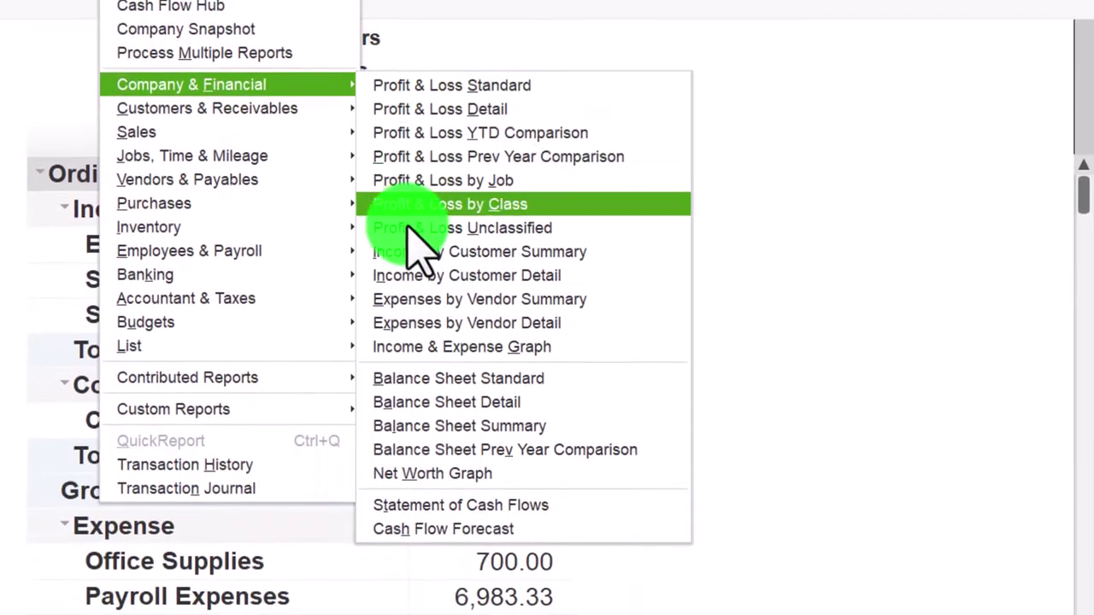
{"action": "left_click", "coordinate": [553, 379]}
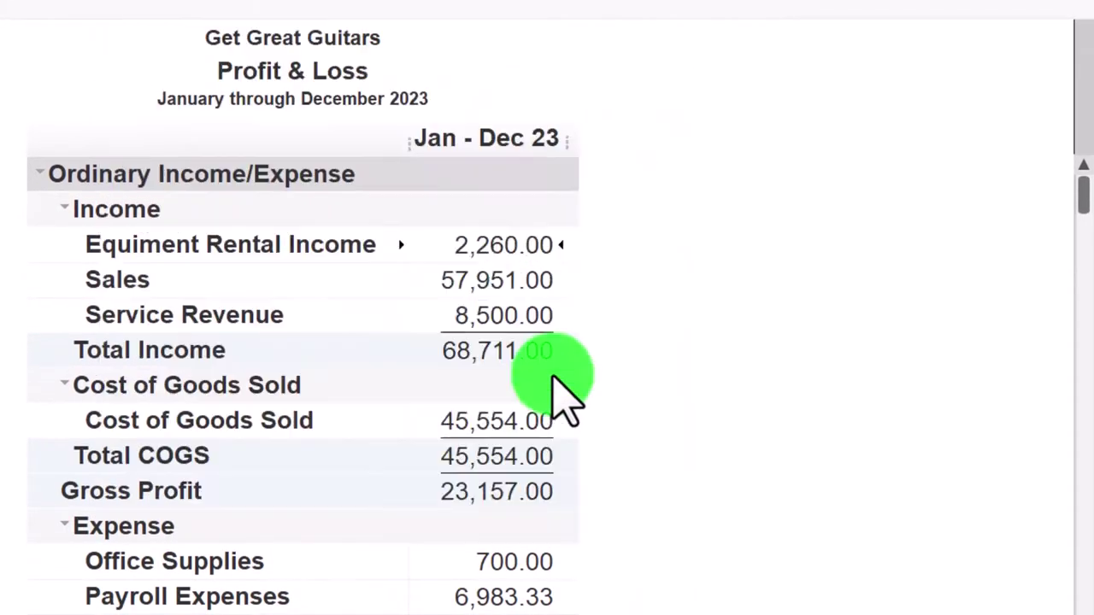
{"action": "left_click", "coordinate": [171, 62]}
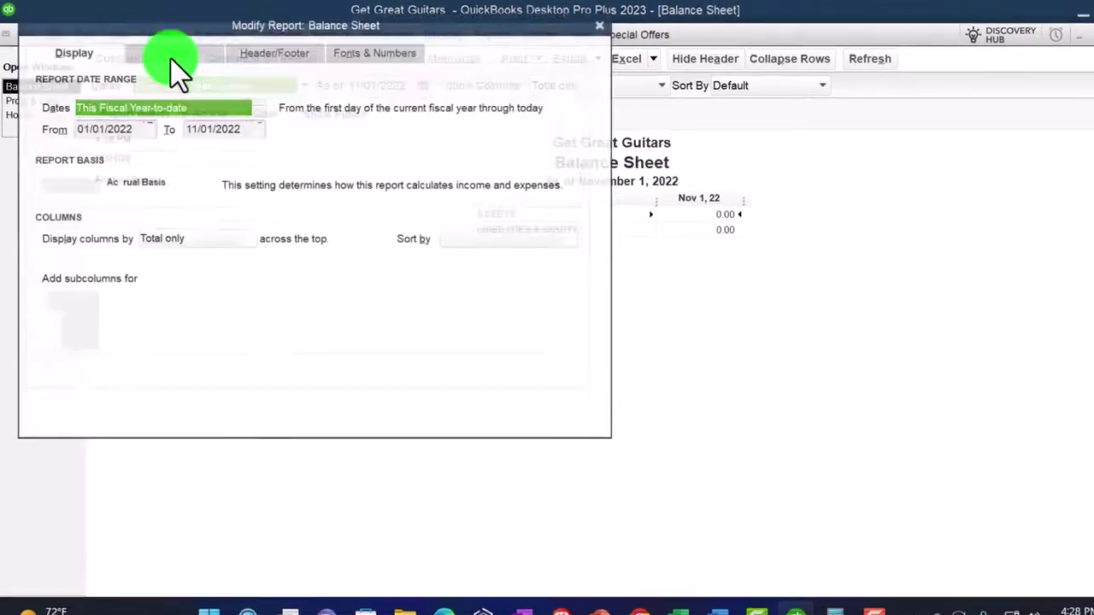
{"action": "type", "text": "010"}
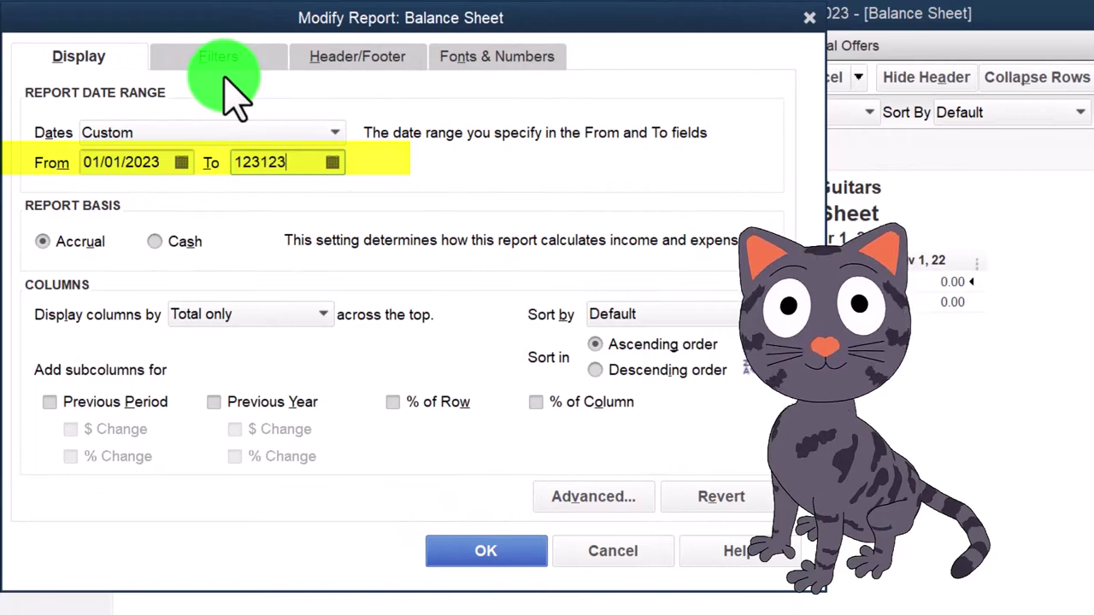
Set the Balance Sheet's column label font to size 14, change all related fonts, and apply the report changes
{"action": "left_click", "coordinate": [499, 58]}
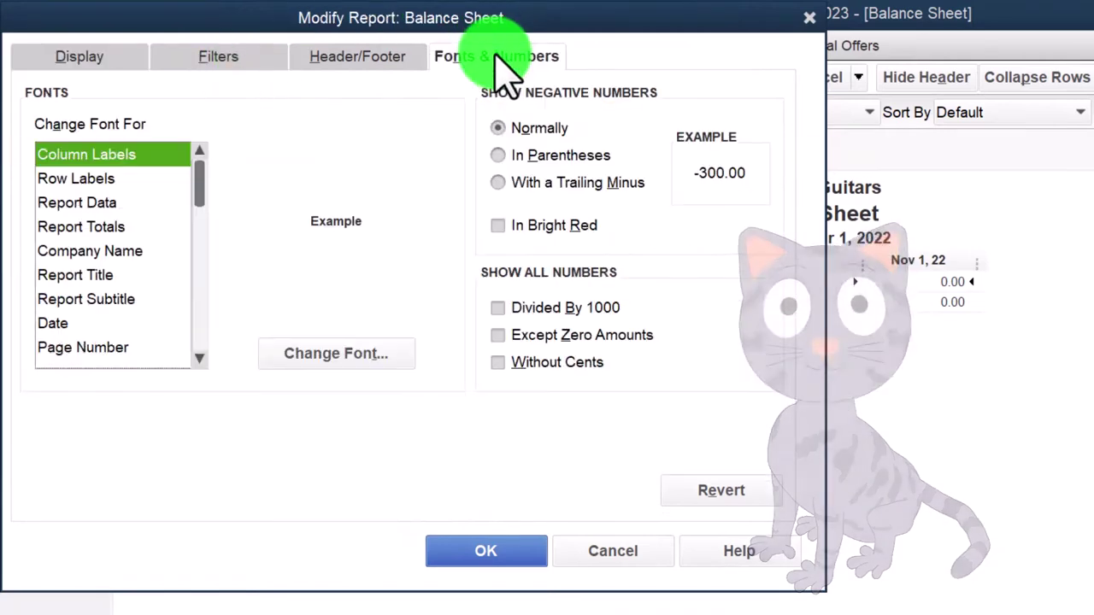
{"action": "left_click", "coordinate": [395, 358]}
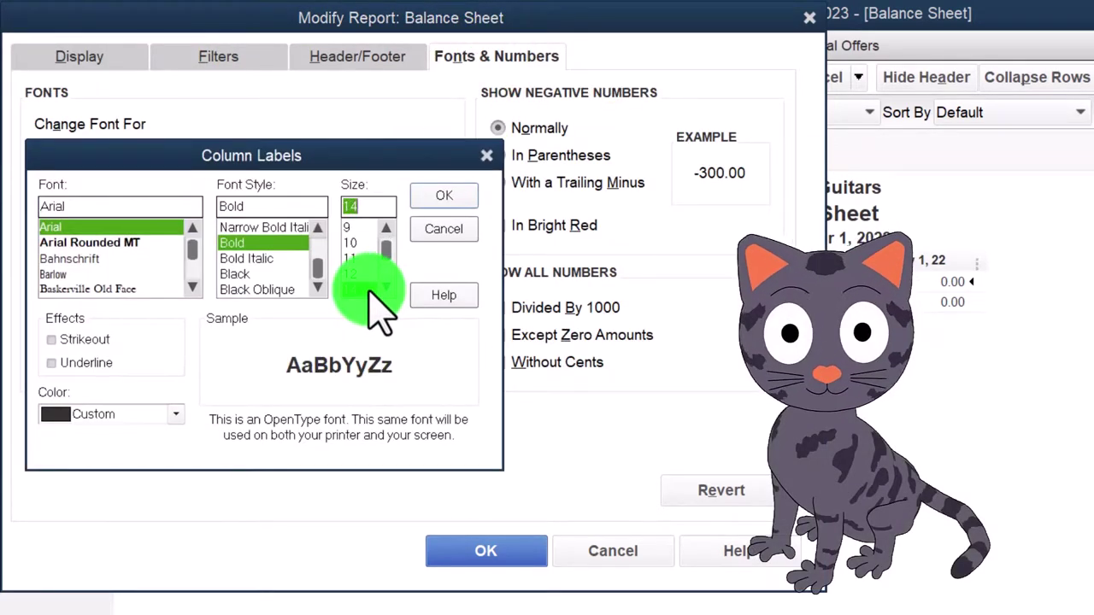
{"action": "left_click", "coordinate": [442, 198]}
{"action": "left_click", "coordinate": [642, 256]}
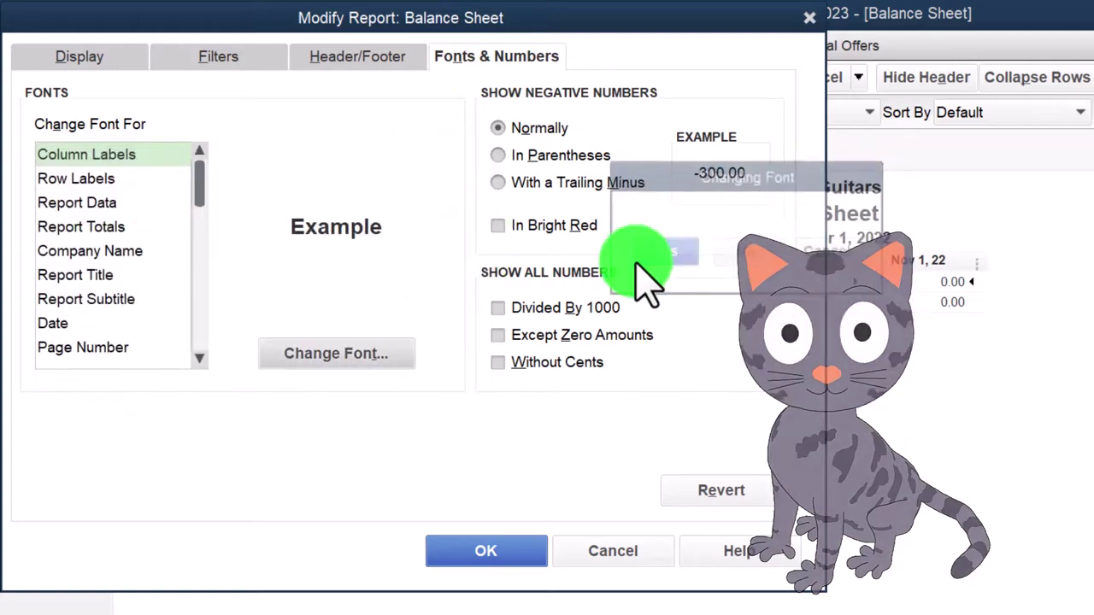
{"action": "left_click", "coordinate": [509, 550]}
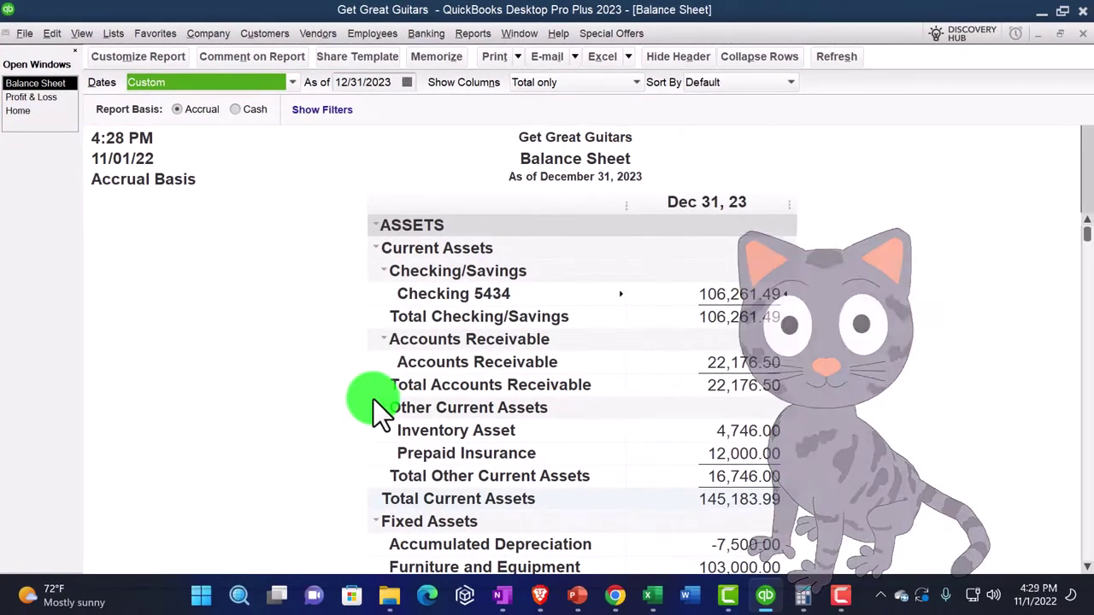
Review the Balance Sheet's fixed assets and the Profit & Loss expenses, and return to the Balance Sheet
{"action": "scroll", "coordinate": [991, 308], "scroll_direction": "down", "scroll_amount": 4}
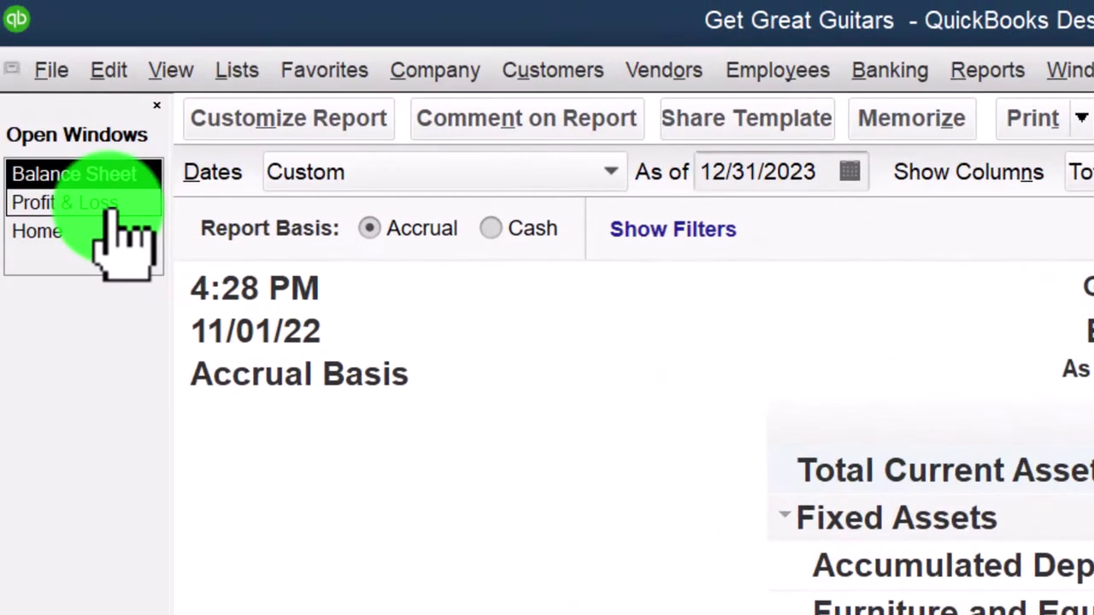
{"action": "left_click", "coordinate": [109, 205]}
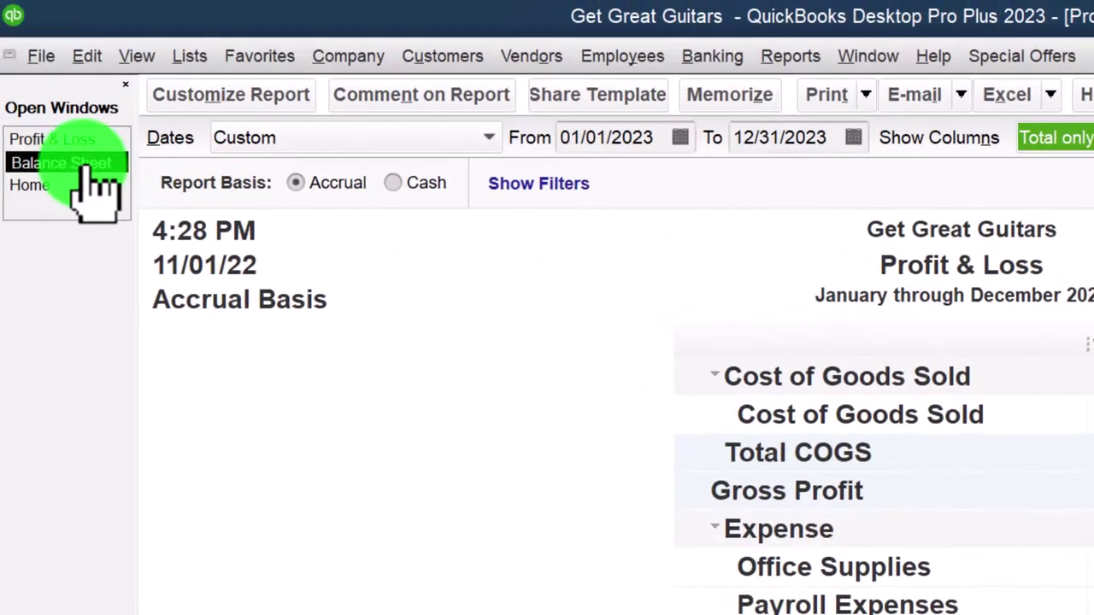
{"action": "left_click", "coordinate": [83, 162]}
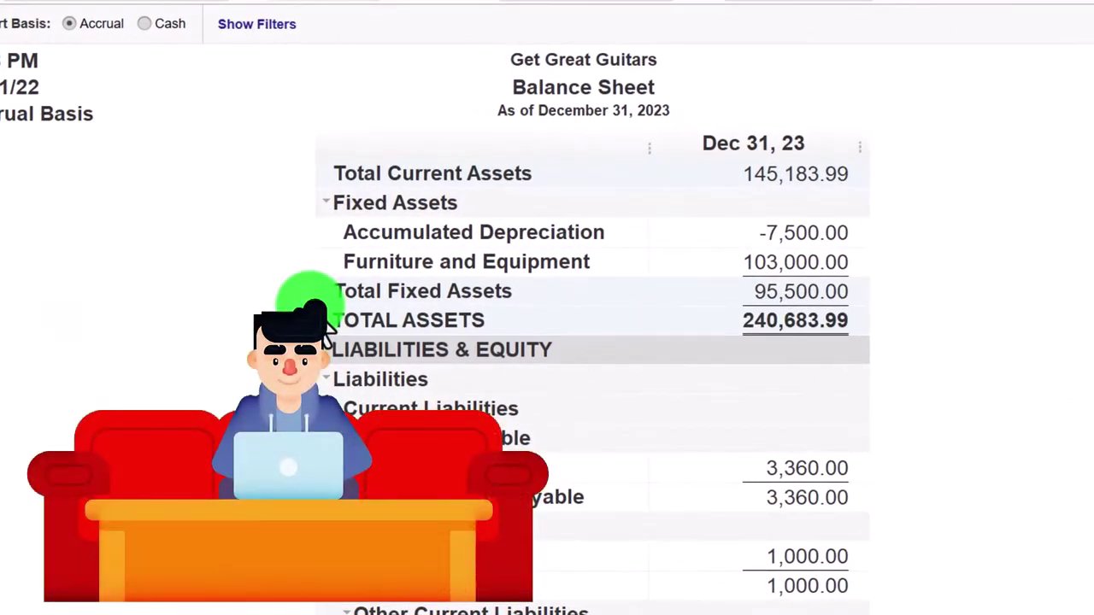
{"action": "scroll", "coordinate": [312, 320], "scroll_direction": "up", "scroll_amount": 1}
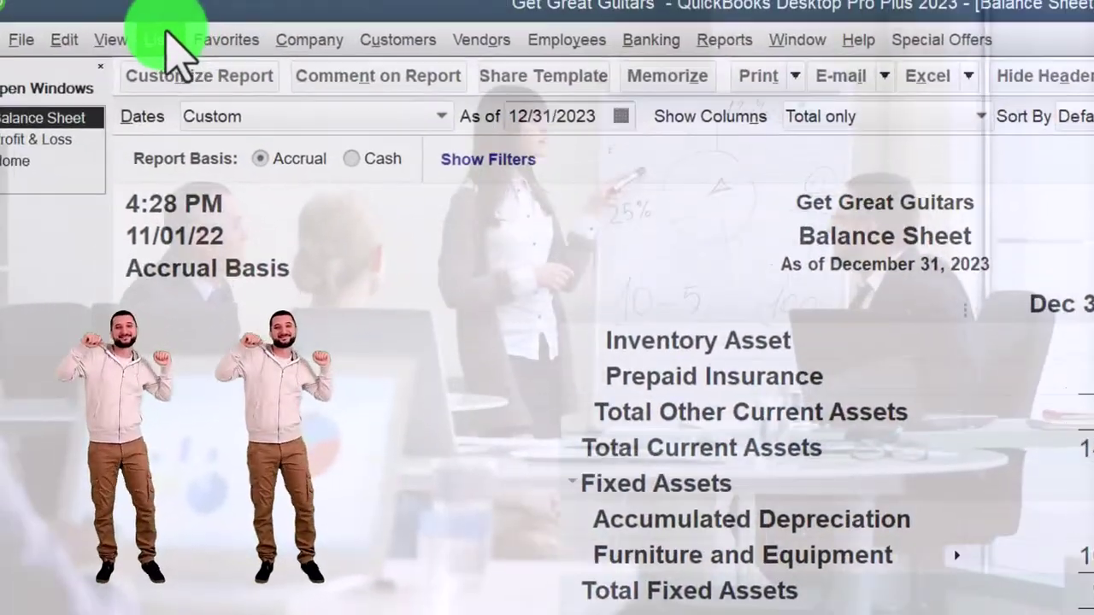
{"action": "left_click", "coordinate": [171, 38]}
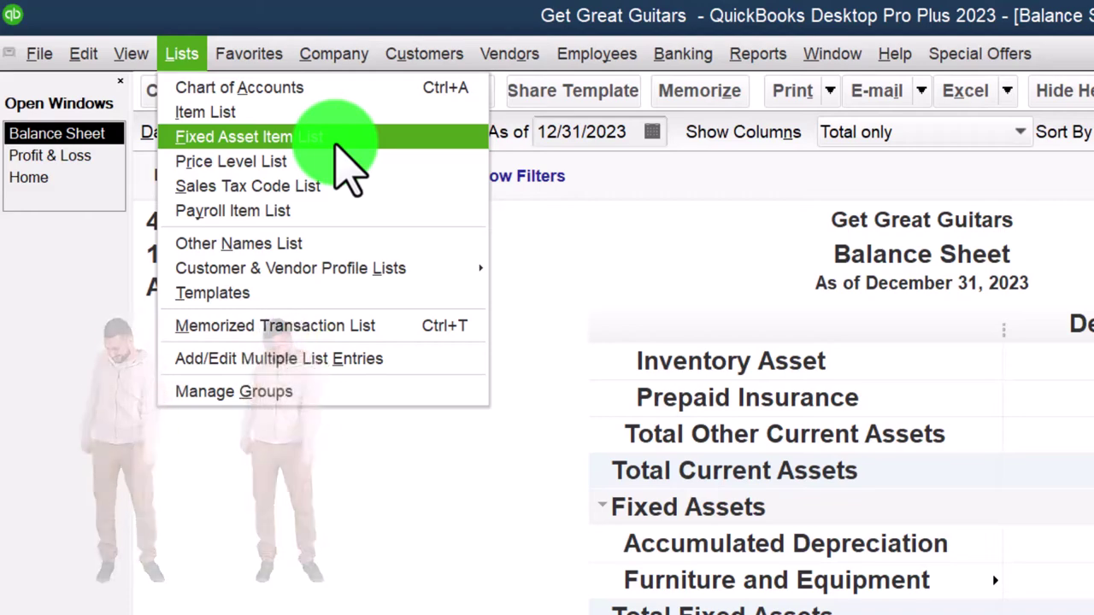
{"action": "left_click", "coordinate": [317, 452]}
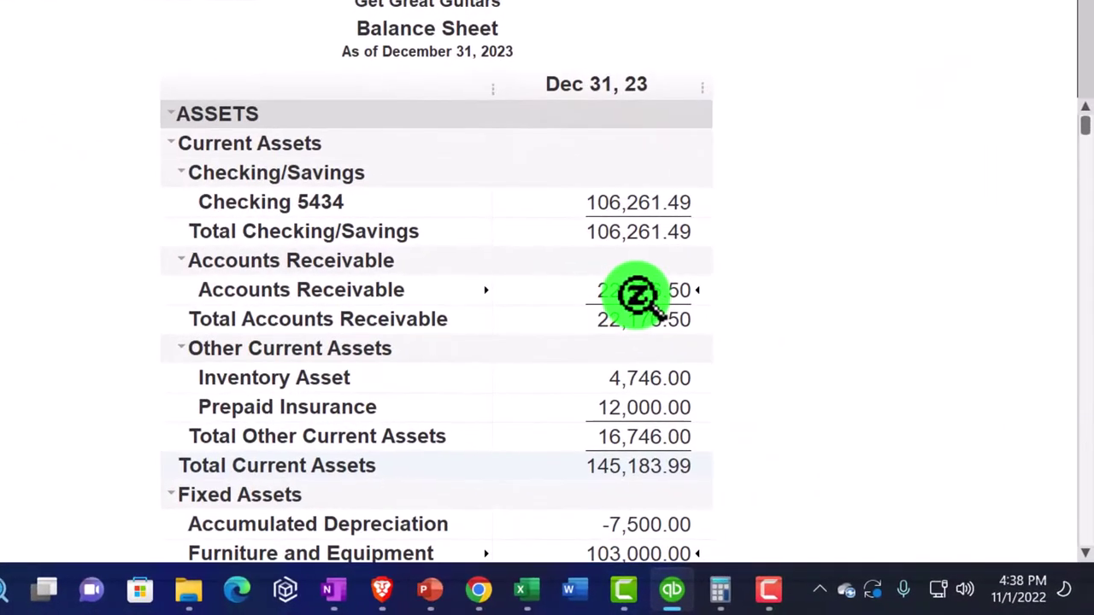
Drill down into the Balance Sheet's Accounts Receivable amount to view its transactions, and close the detail report
{"action": "double_click", "coordinate": [637, 294]}
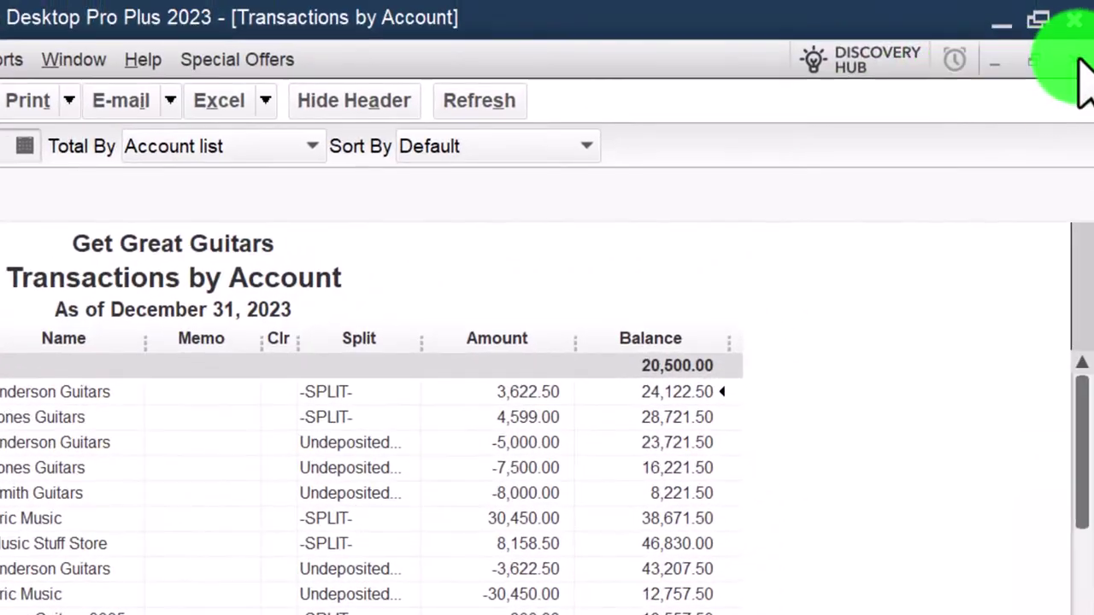
{"action": "left_click", "coordinate": [1073, 69]}
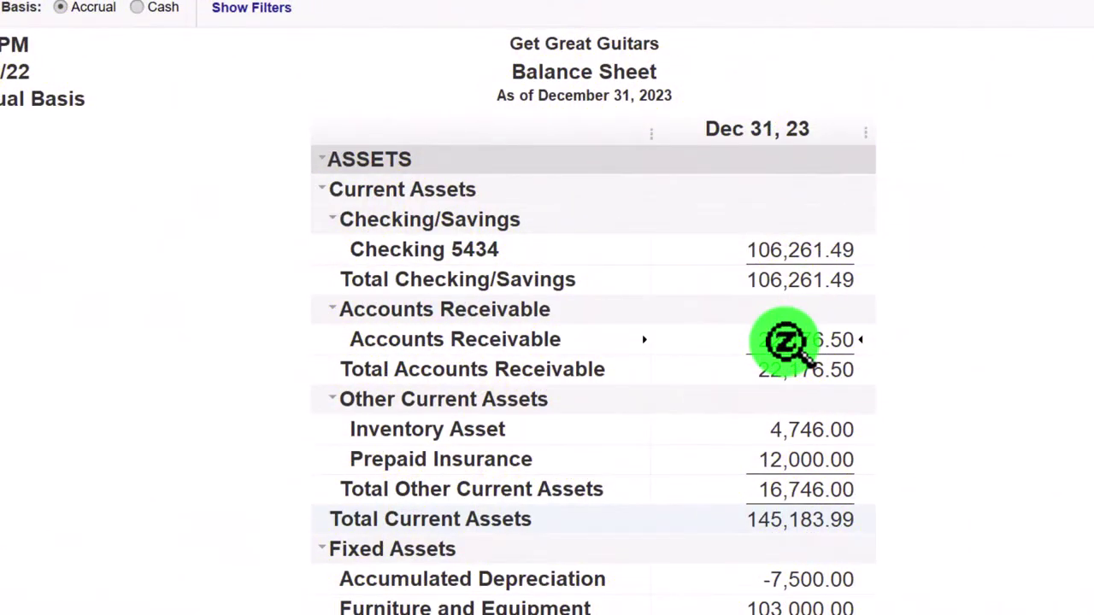
Switch to the Depreciation Book workbook in Excel and examine the furniture and machinery items on Sheet2
{"action": "scroll", "coordinate": [785, 342], "scroll_direction": "down", "scroll_amount": 3}
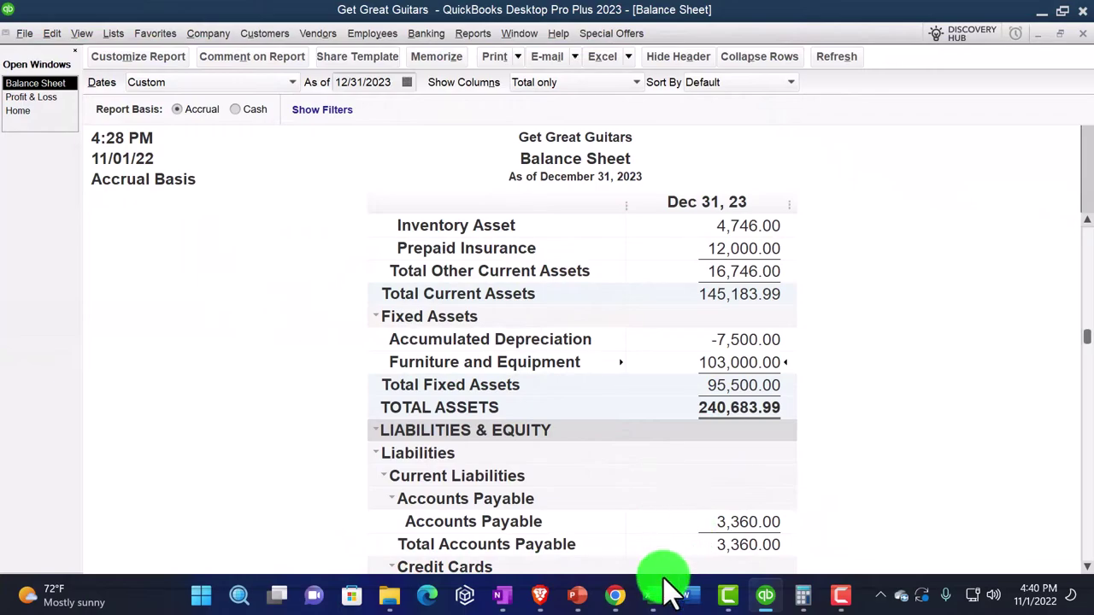
{"action": "left_click", "coordinate": [665, 581]}
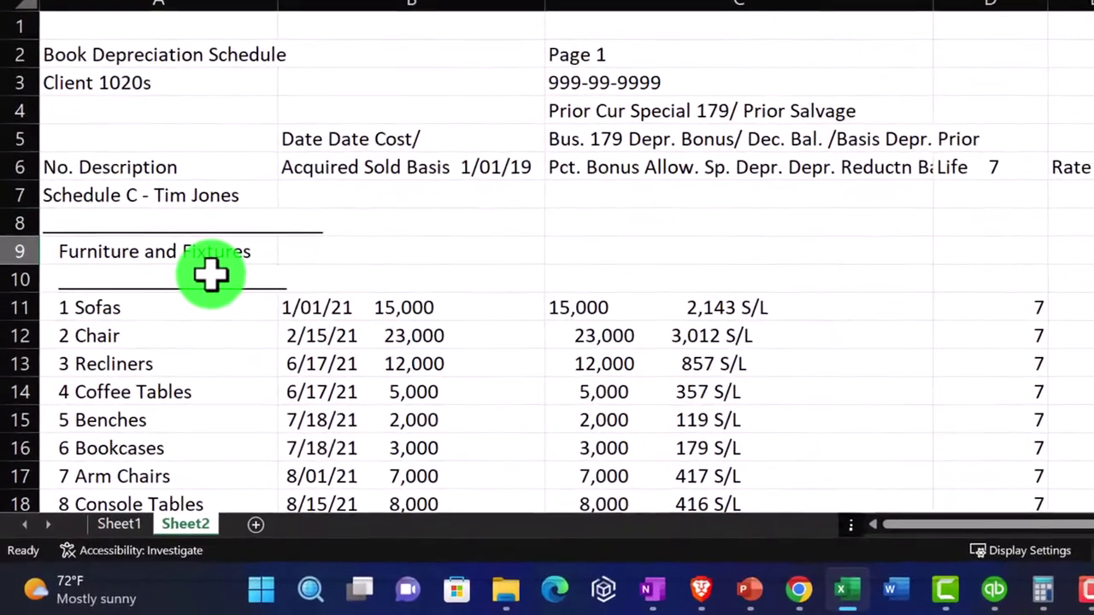
{"action": "scroll", "coordinate": [211, 274], "scroll_direction": "down", "scroll_amount": 4}
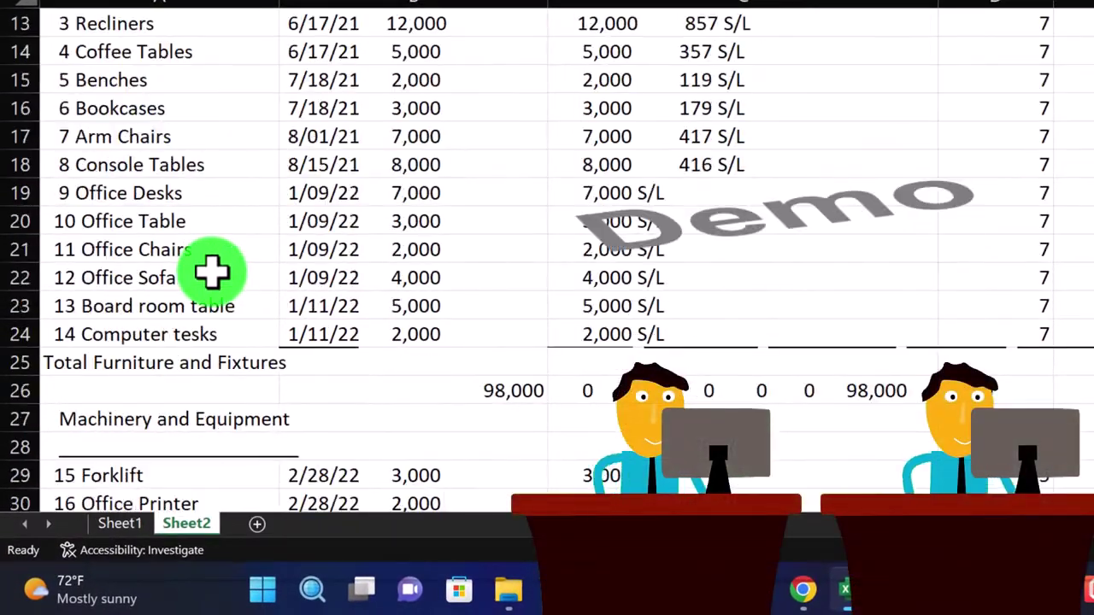
{"action": "scroll", "coordinate": [211, 273], "scroll_direction": "down", "scroll_amount": 2}
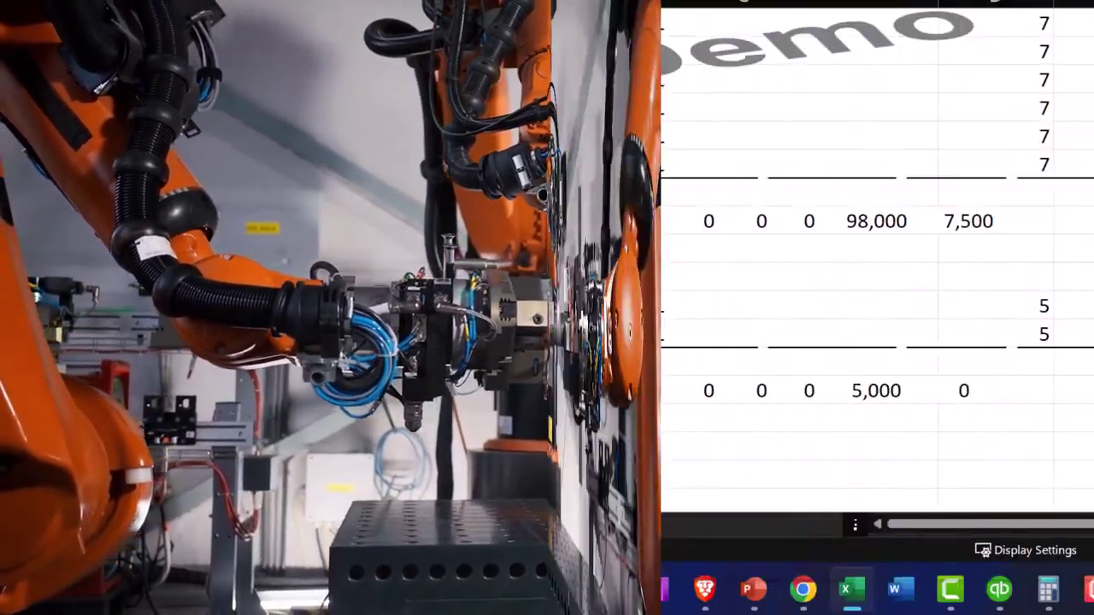
{"action": "scroll", "coordinate": [159, 277], "scroll_direction": "up", "scroll_amount": 3}
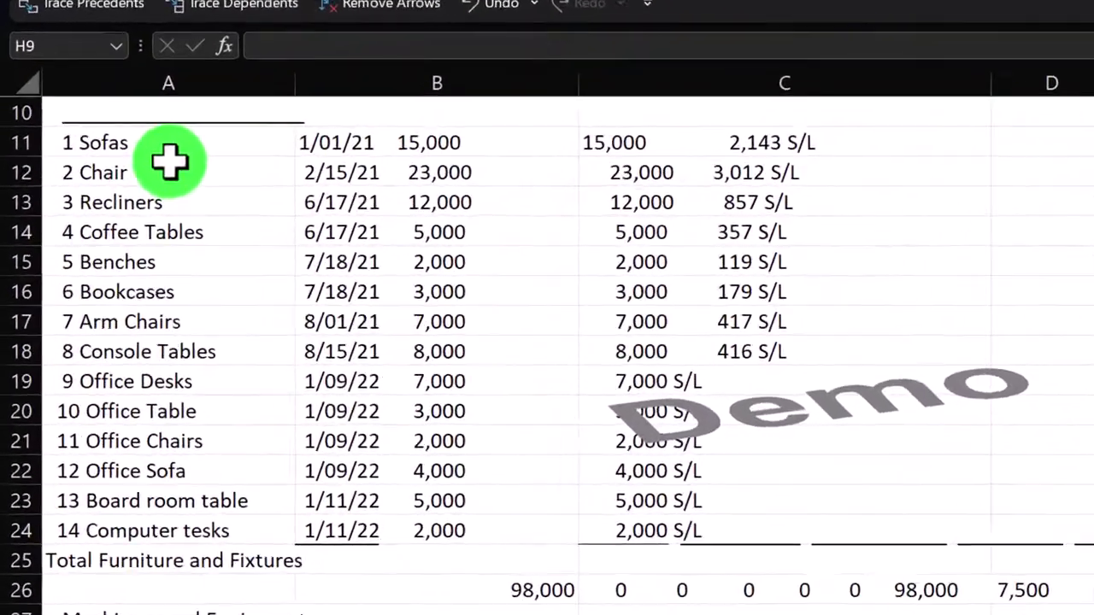
{"action": "left_click", "coordinate": [117, 184]}
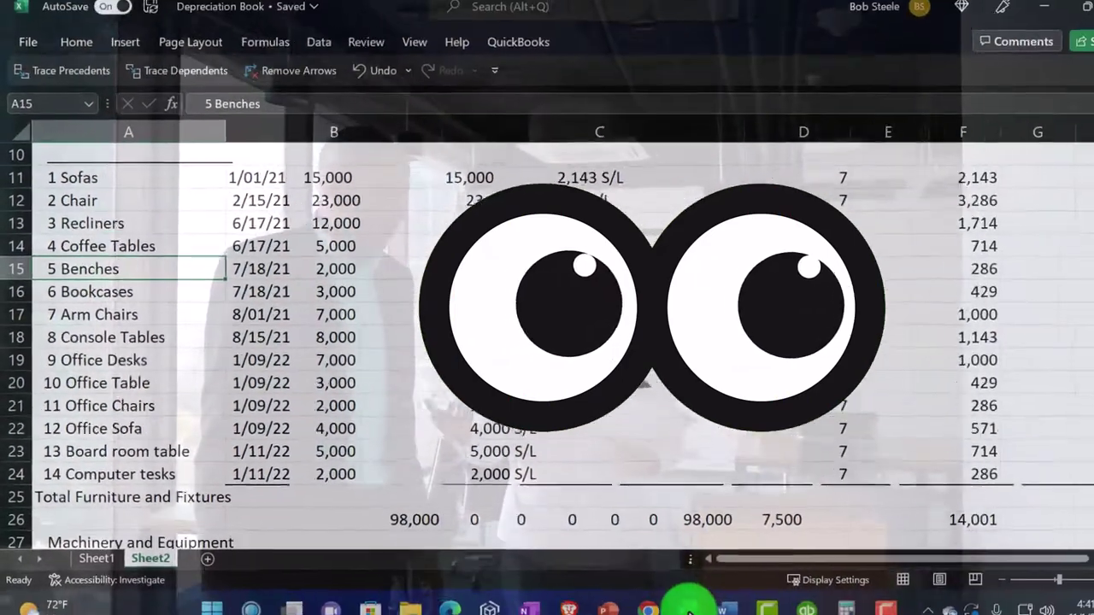
Compare the Balance Sheet's Furniture and Equipment and Accumulated Depreciation lines in QuickBooks with the asset schedule in Excel
{"action": "left_click", "coordinate": [653, 596]}
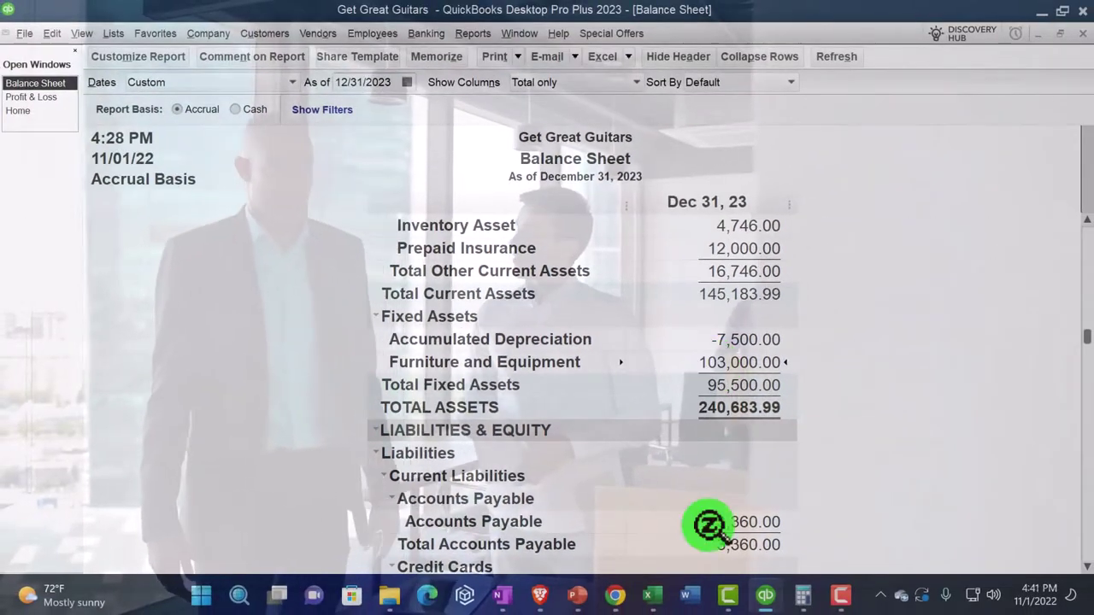
{"action": "left_click", "coordinate": [652, 596]}
{"action": "left_click", "coordinate": [146, 293]}
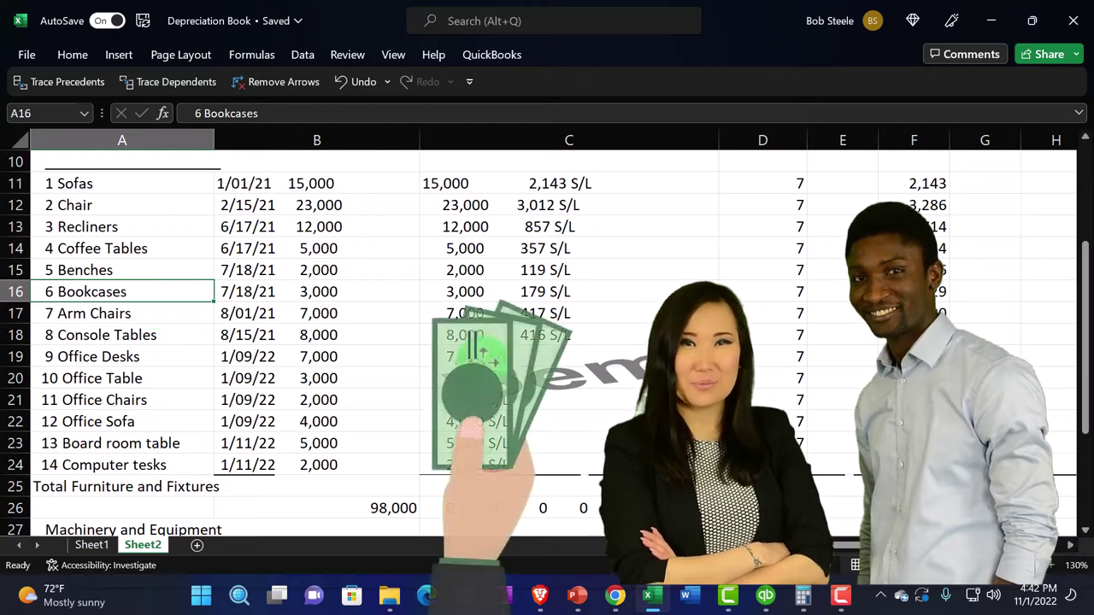
{"action": "left_click", "coordinate": [665, 602]}
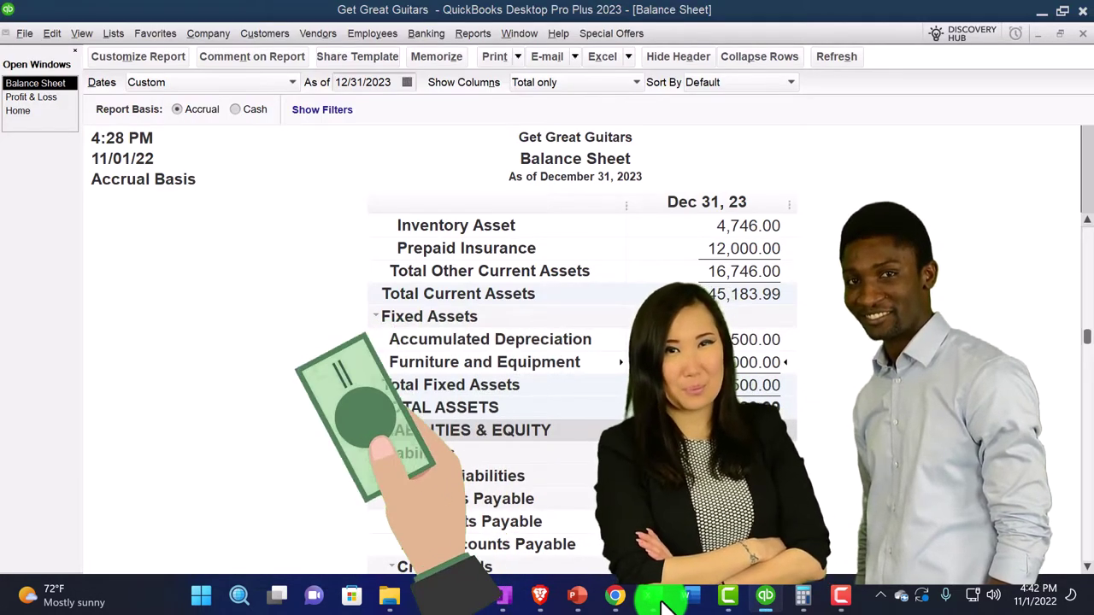
{"action": "left_click", "coordinate": [461, 367]}
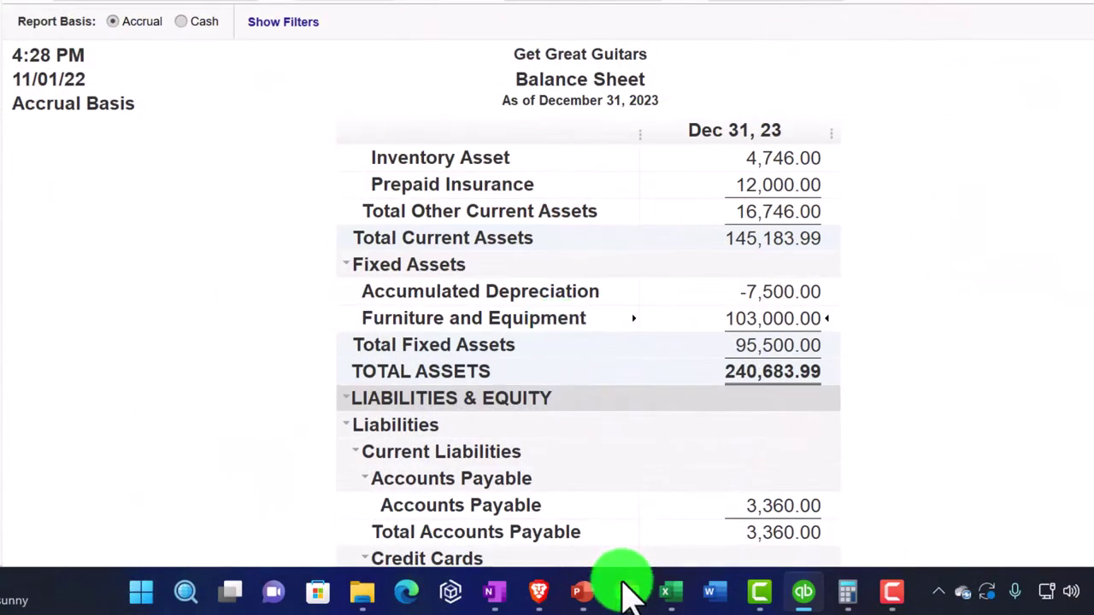
{"action": "left_click", "coordinate": [674, 598]}
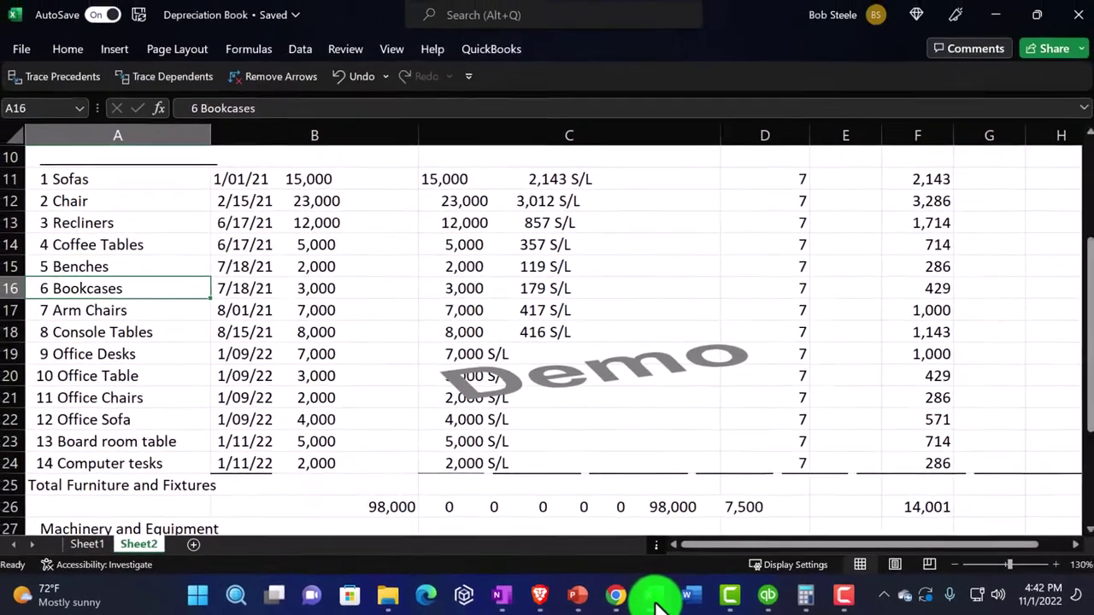
{"action": "left_click", "coordinate": [655, 598]}
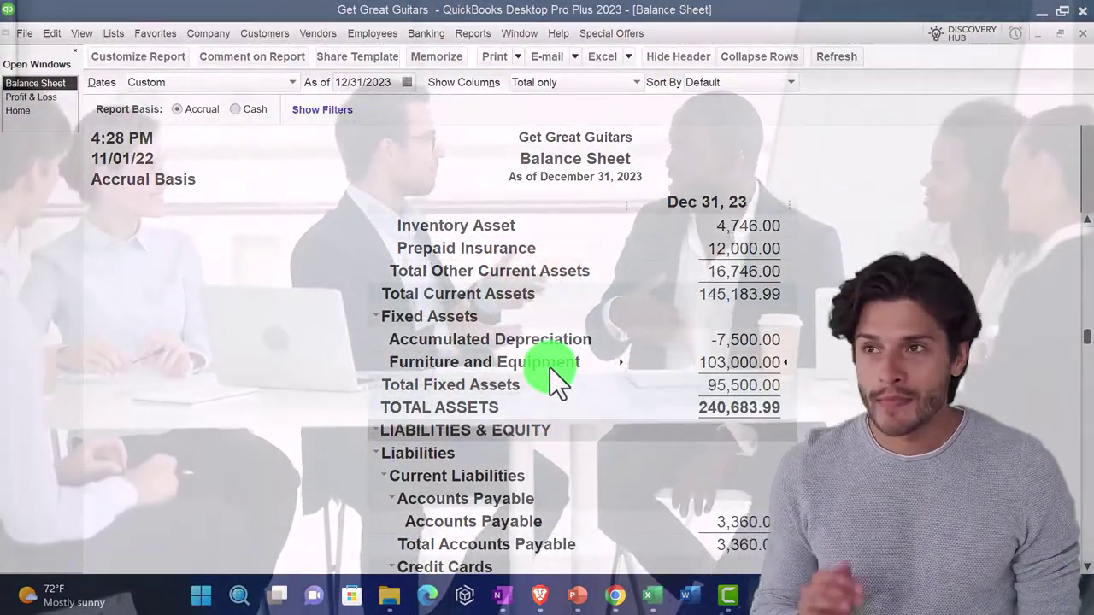
Return to the depreciation schedule in Excel and check its column headings against the furniture and fixtures entries
{"action": "left_click", "coordinate": [659, 595]}
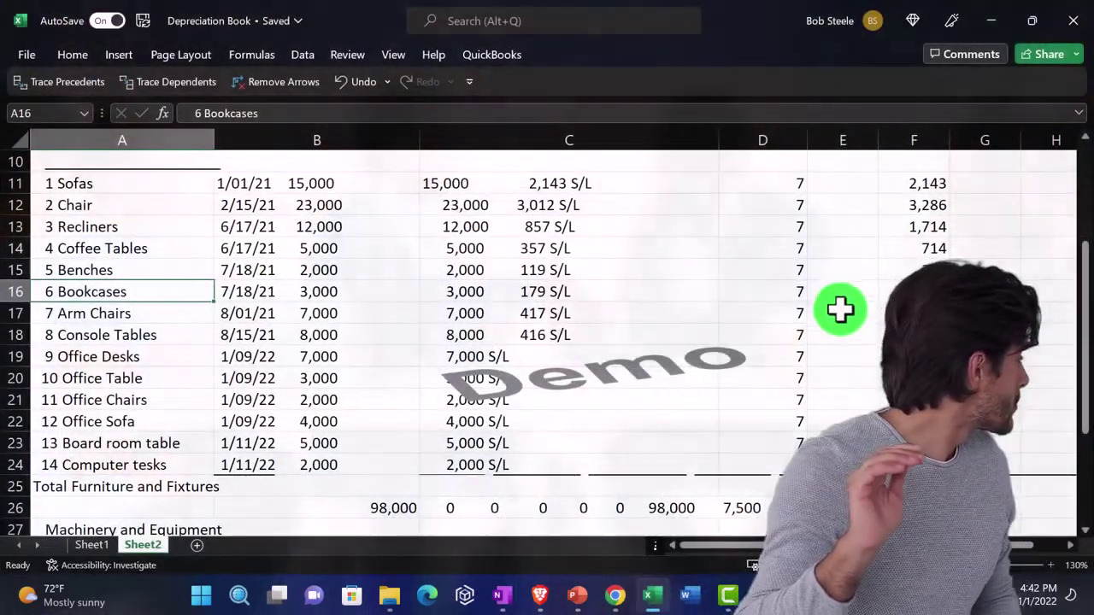
{"action": "scroll", "coordinate": [839, 315], "scroll_direction": "up", "scroll_amount": 1}
{"action": "scroll", "coordinate": [838, 314], "scroll_direction": "up", "scroll_amount": 1}
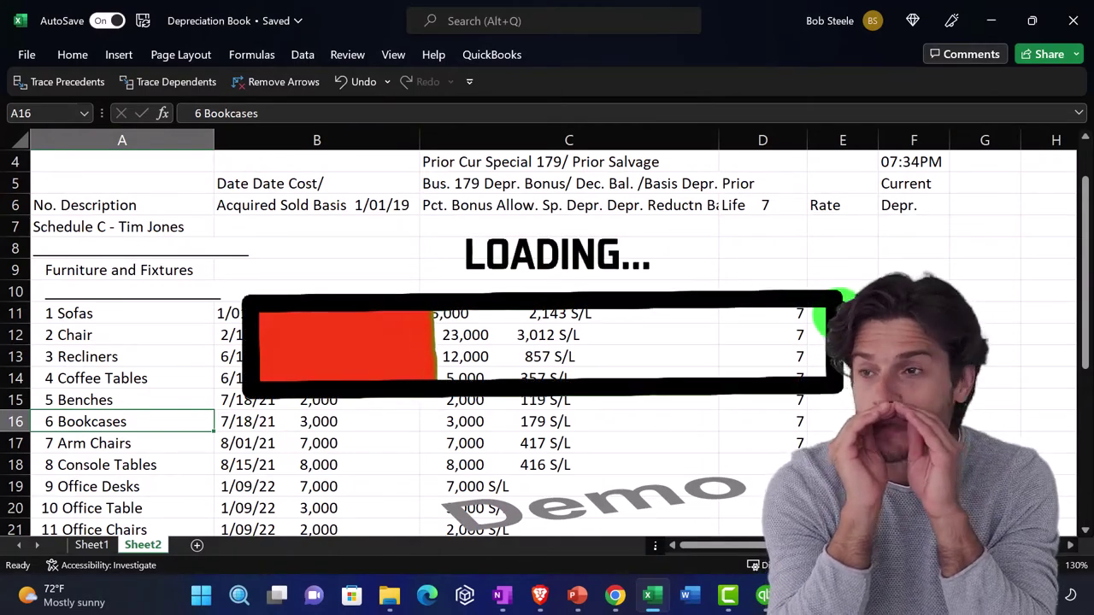
{"action": "scroll", "coordinate": [547, 342], "scroll_direction": "down", "scroll_amount": 2}
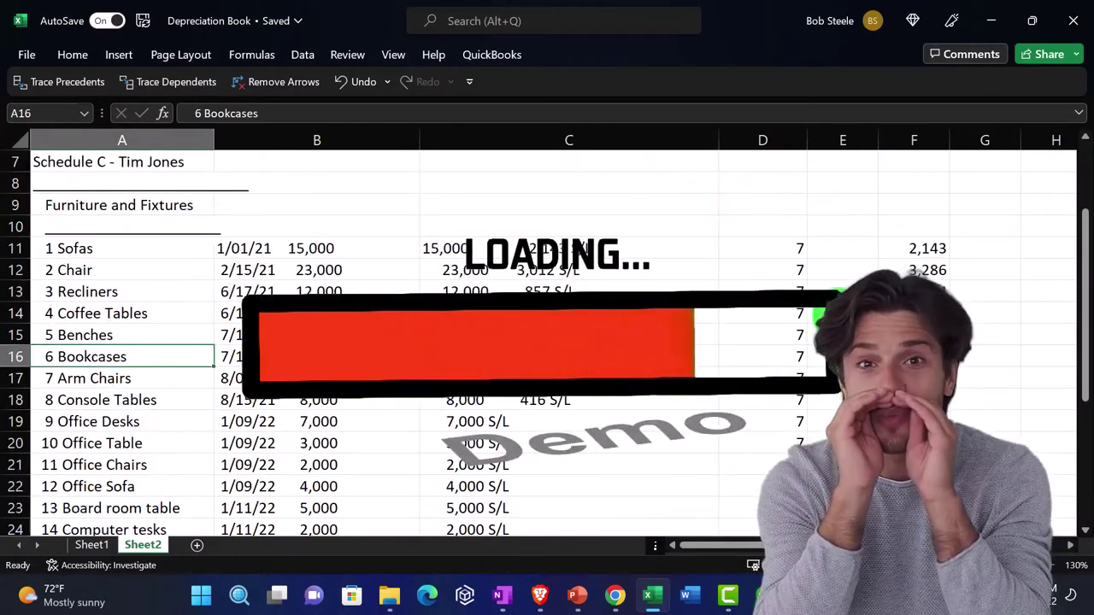
Examine the depreciation schedule from its column headings down to the furniture and machinery totals
{"action": "scroll", "coordinate": [521, 362], "scroll_direction": "up", "scroll_amount": 2}
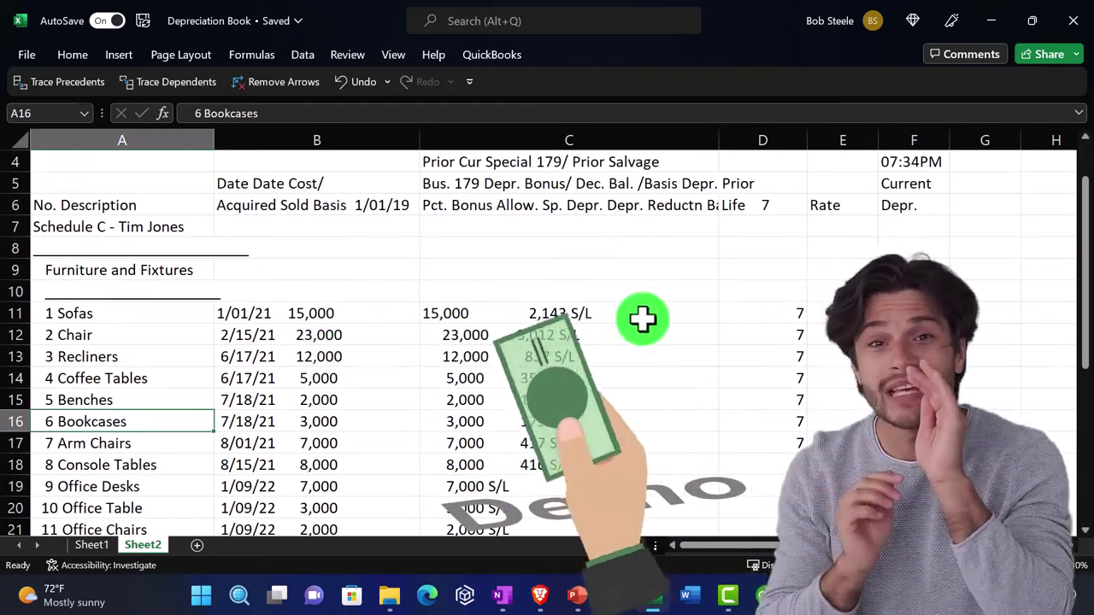
{"action": "scroll", "coordinate": [637, 341], "scroll_direction": "down", "scroll_amount": 1}
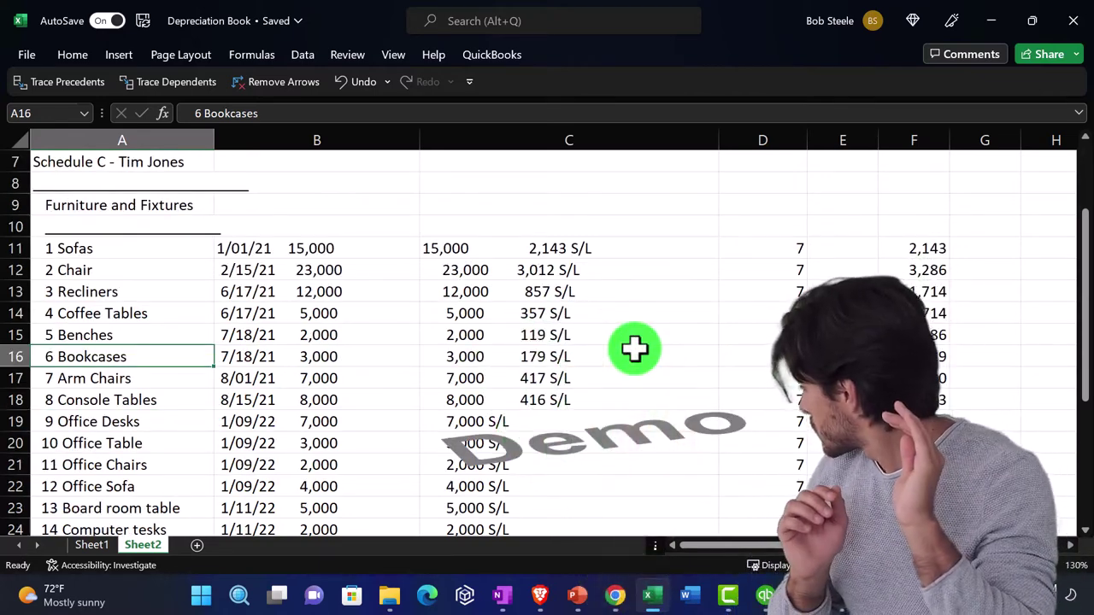
{"action": "scroll", "coordinate": [634, 348], "scroll_direction": "down", "scroll_amount": 3}
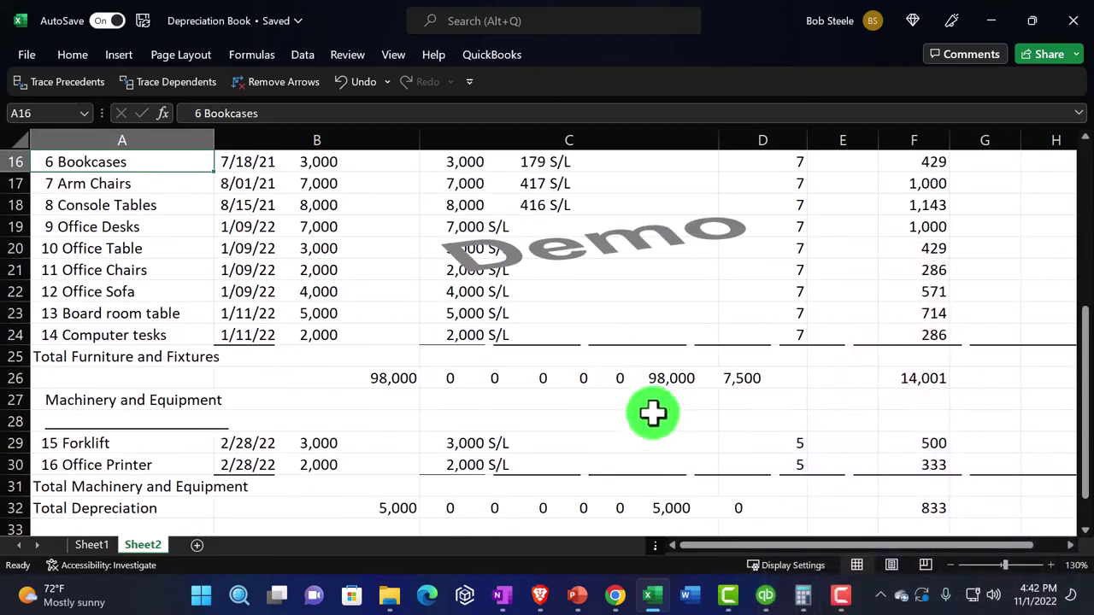
Switch back to QuickBooks and open the Chart of Accounts
{"action": "left_click", "coordinate": [655, 599]}
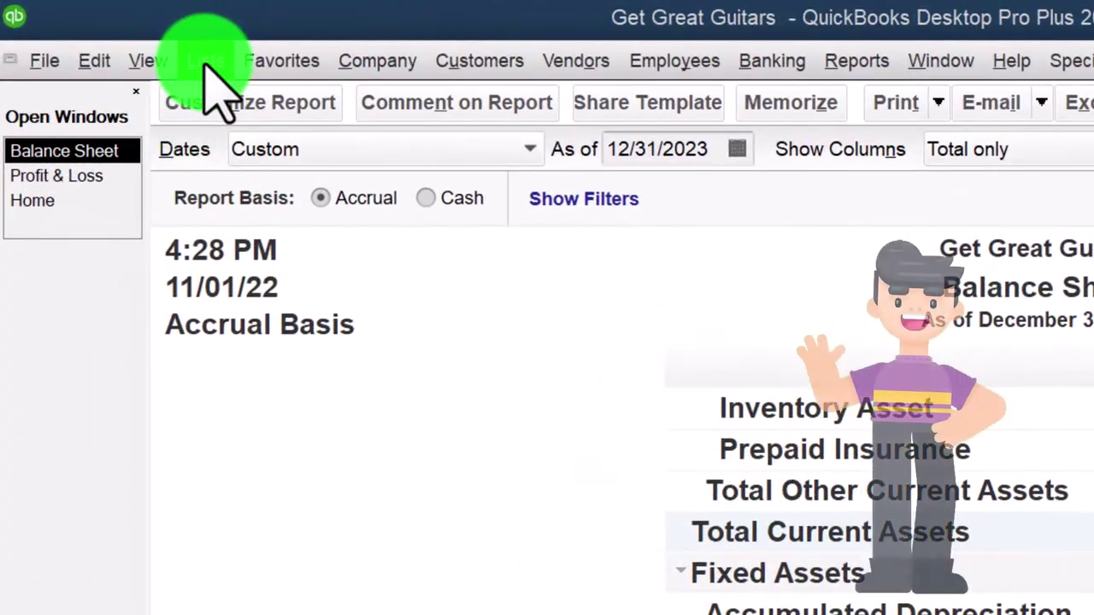
{"action": "left_click", "coordinate": [208, 69]}
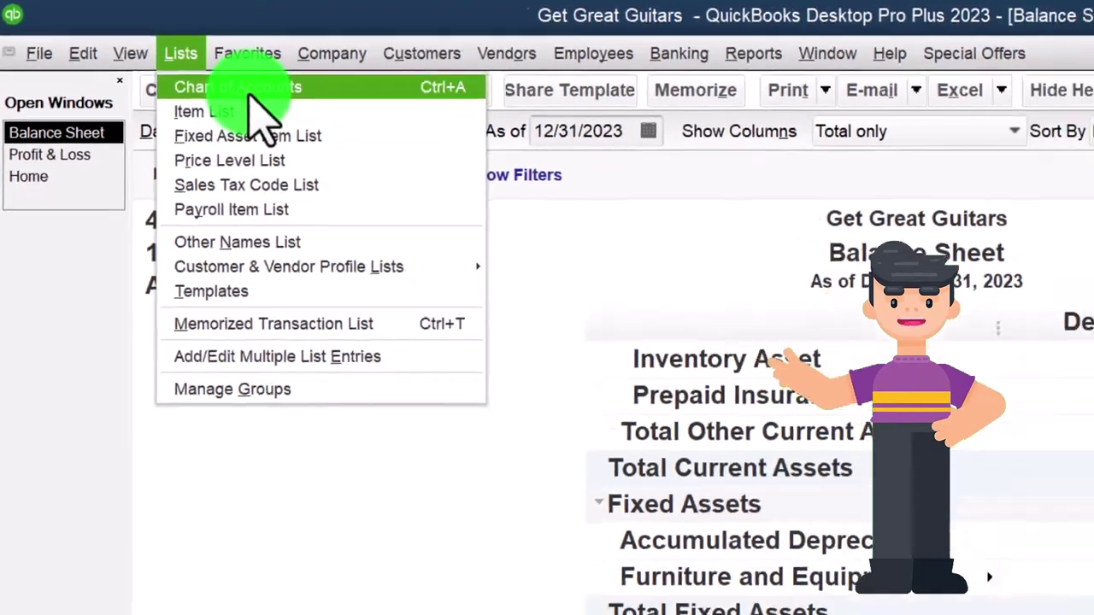
{"action": "left_click", "coordinate": [261, 99]}
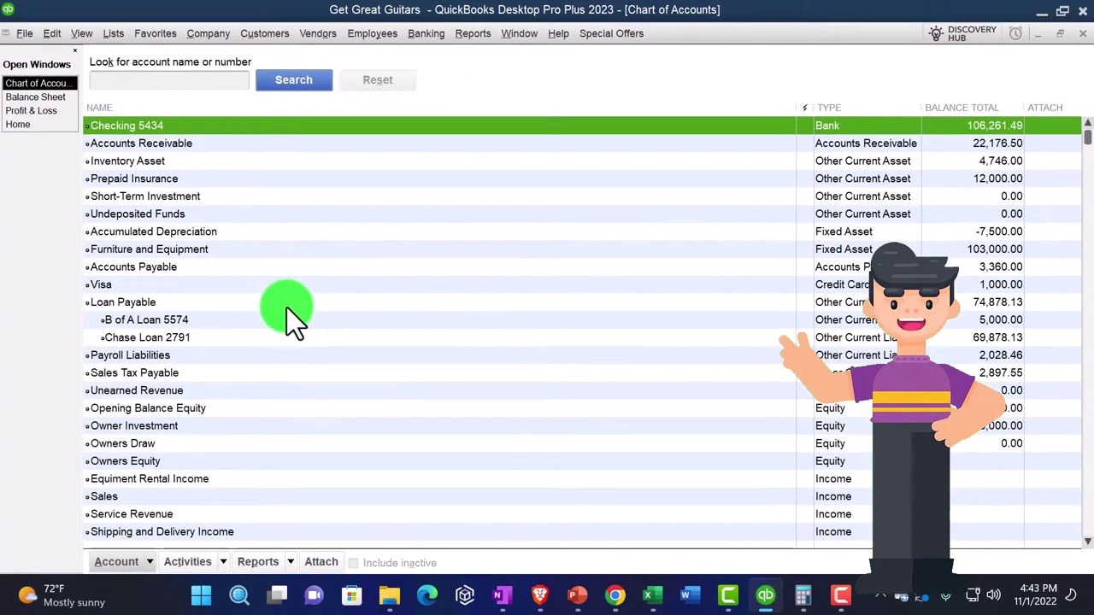
Examine the fixed asset accounts in the Chart of Accounts, Accumulated Depreciation and Furniture and Equipment
{"action": "scroll", "coordinate": [280, 367], "scroll_direction": "down", "scroll_amount": 2}
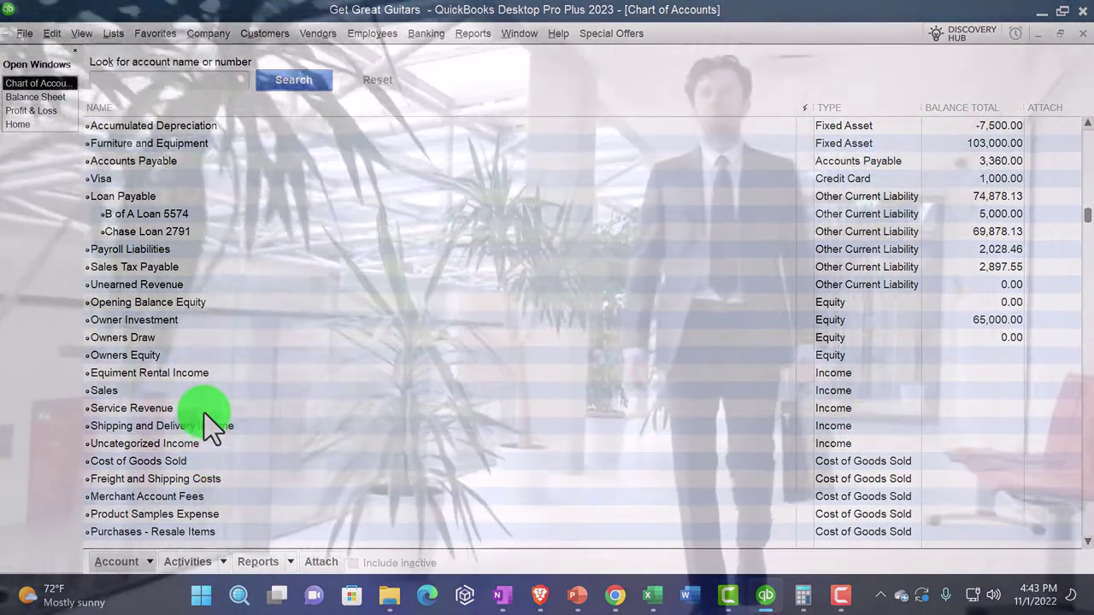
{"action": "scroll", "coordinate": [208, 428], "scroll_direction": "up", "scroll_amount": 2}
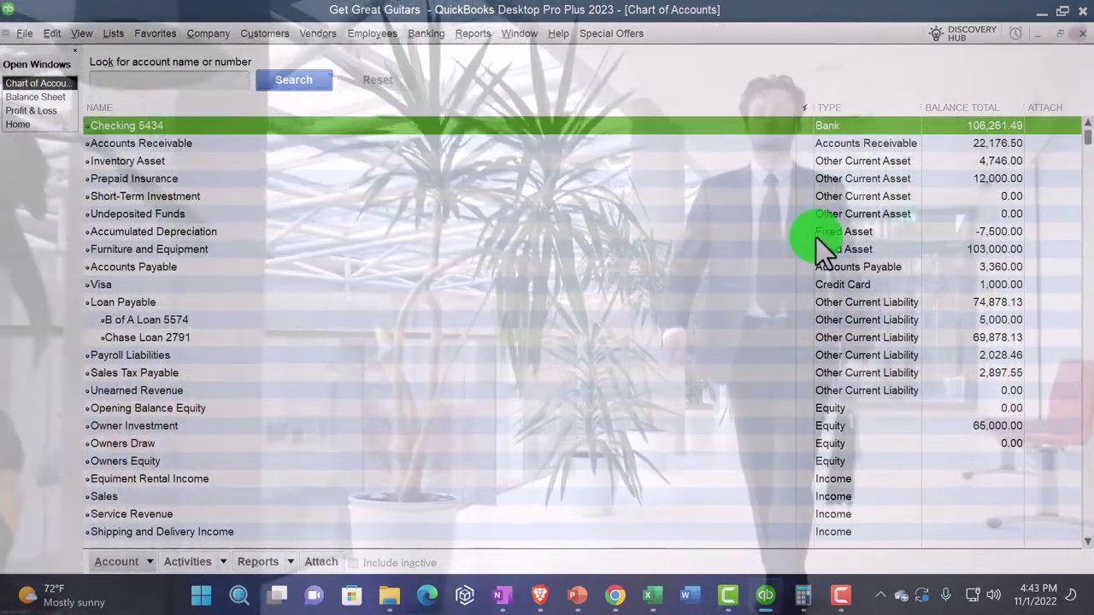
{"action": "left_click", "coordinate": [824, 231]}
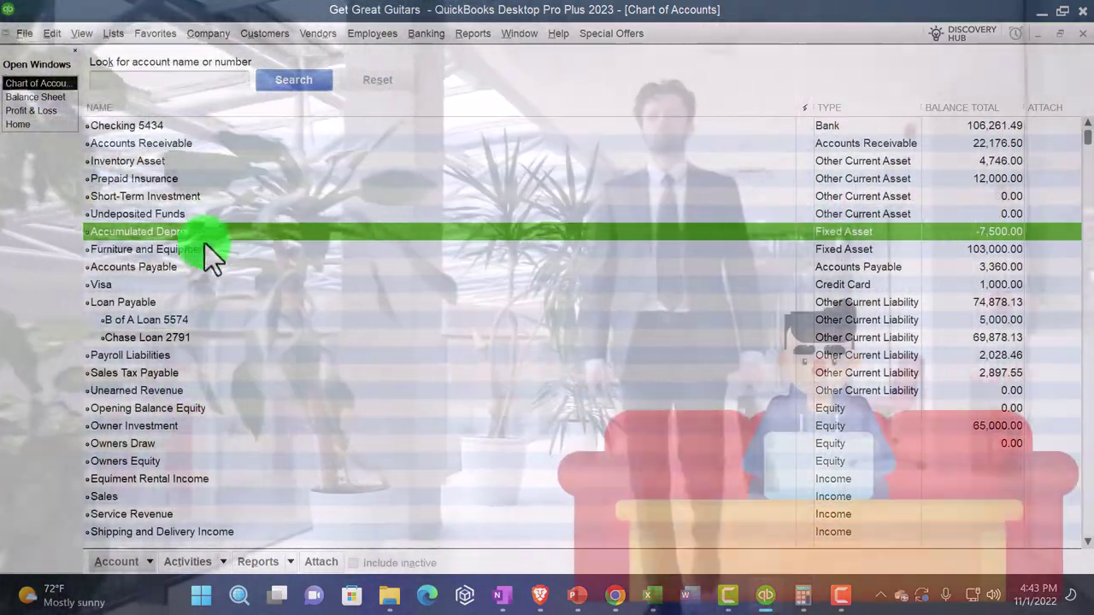
{"action": "left_click", "coordinate": [204, 250]}
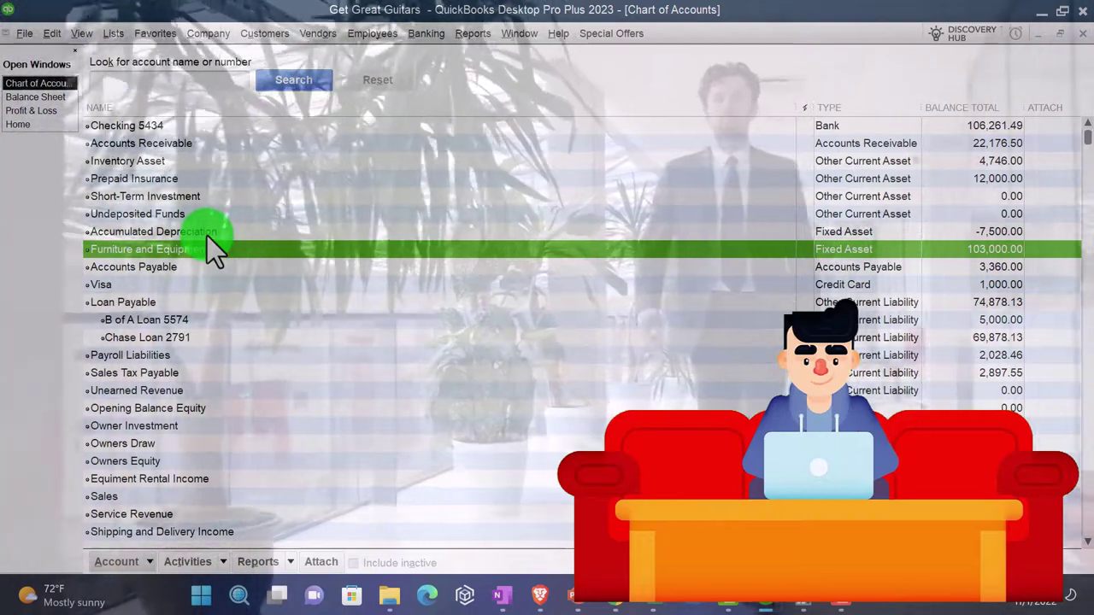
{"action": "left_click", "coordinate": [207, 236]}
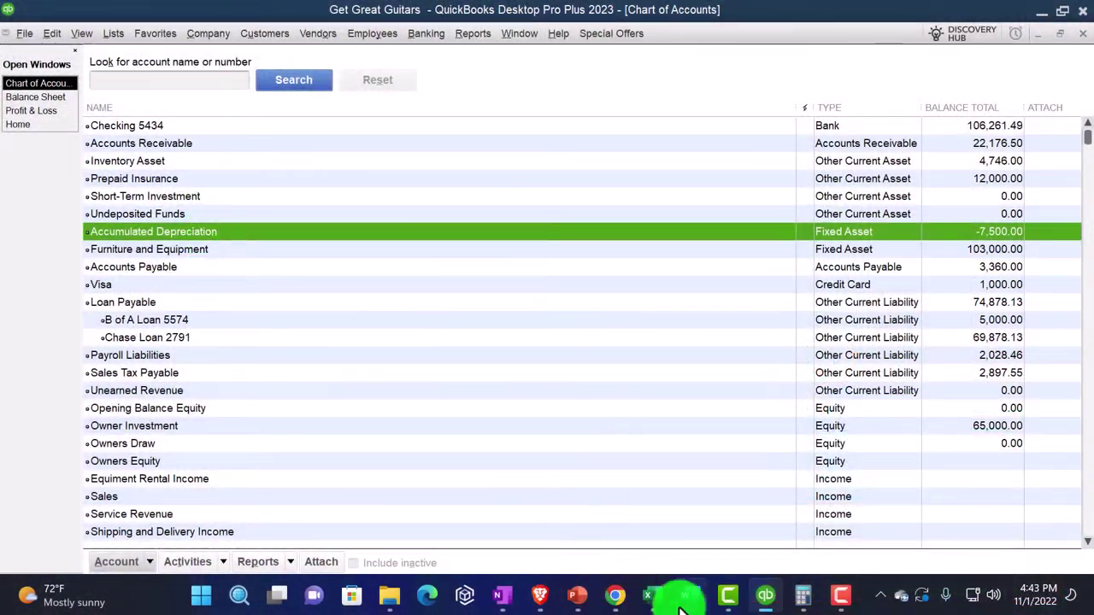
Switch to the depreciation schedule in Excel and review how its assets are grouped under Furniture and Fixtures and Machinery and Equipment
{"action": "left_click", "coordinate": [658, 596]}
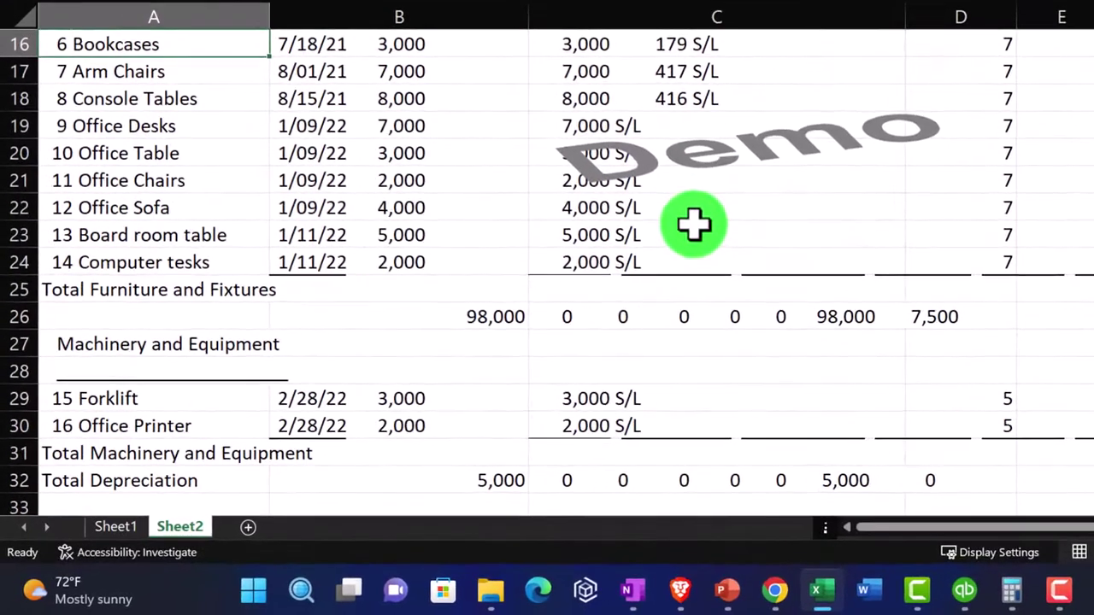
{"action": "scroll", "coordinate": [694, 224], "scroll_direction": "up", "scroll_amount": 1}
{"action": "scroll", "coordinate": [694, 220], "scroll_direction": "up", "scroll_amount": 1}
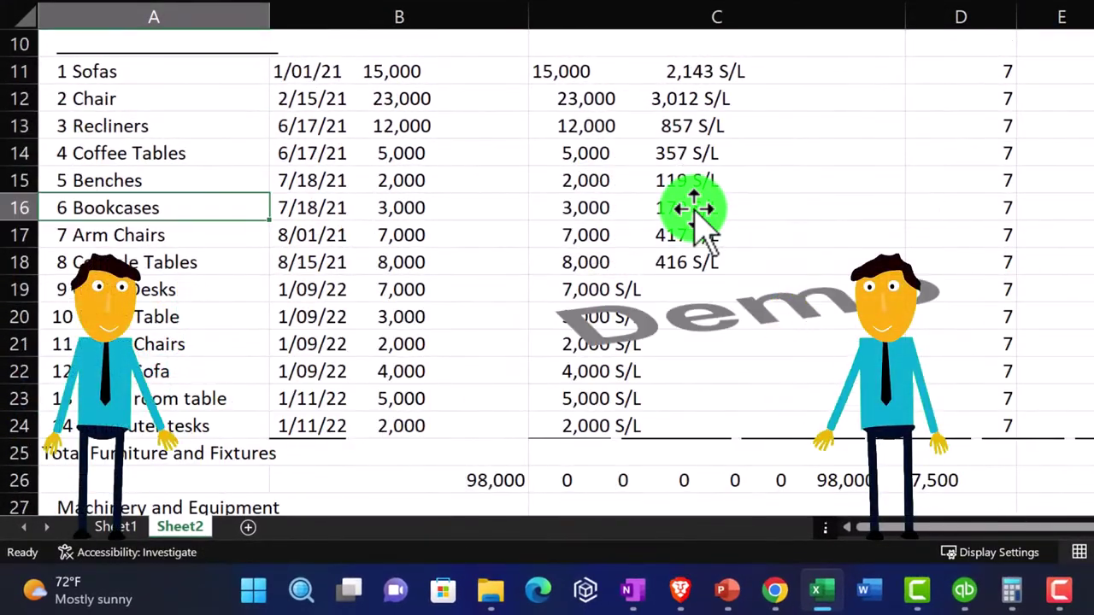
{"action": "scroll", "coordinate": [694, 214], "scroll_direction": "down", "scroll_amount": 2}
{"action": "scroll", "coordinate": [694, 213], "scroll_direction": "up", "scroll_amount": 2}
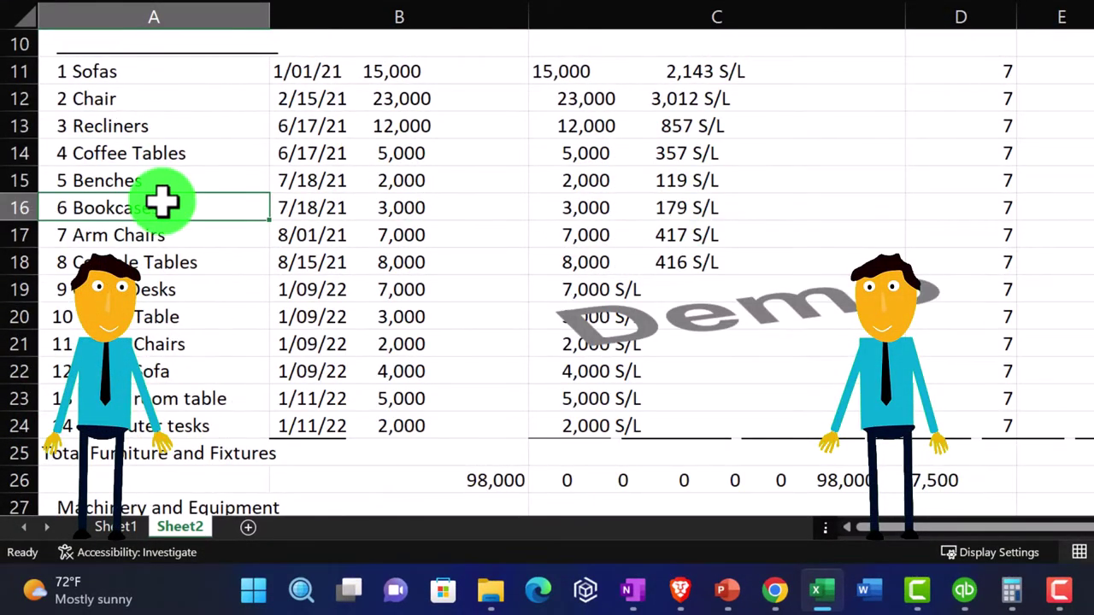
{"action": "scroll", "coordinate": [163, 203], "scroll_direction": "up", "scroll_amount": 1}
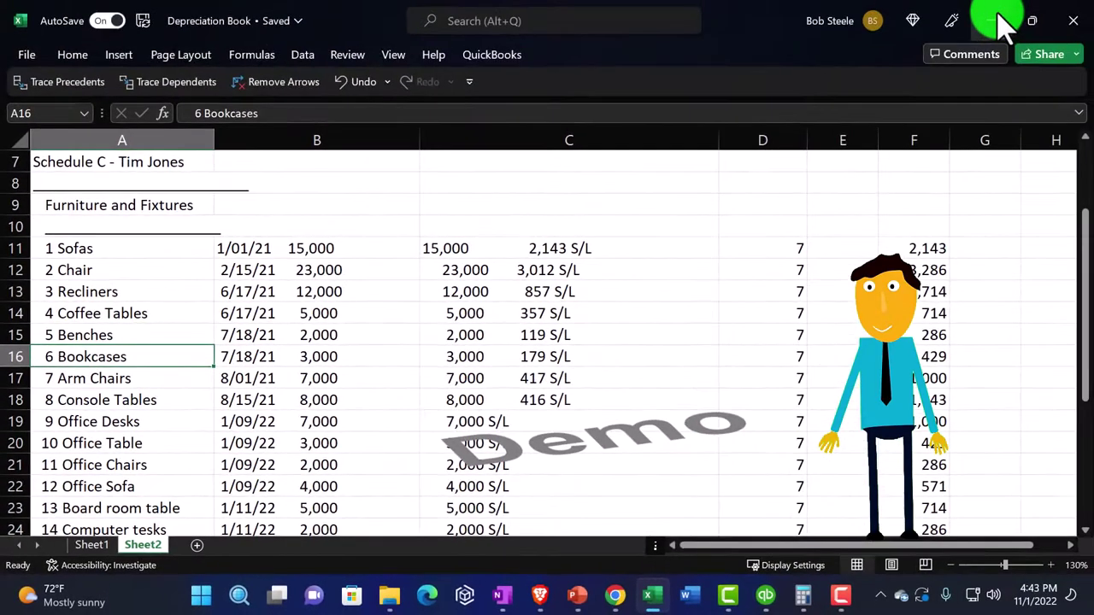
Return to QuickBooks, rename the Furniture and Equipment account as Furniture & Fixture, and save it
{"action": "left_click", "coordinate": [1006, 20]}
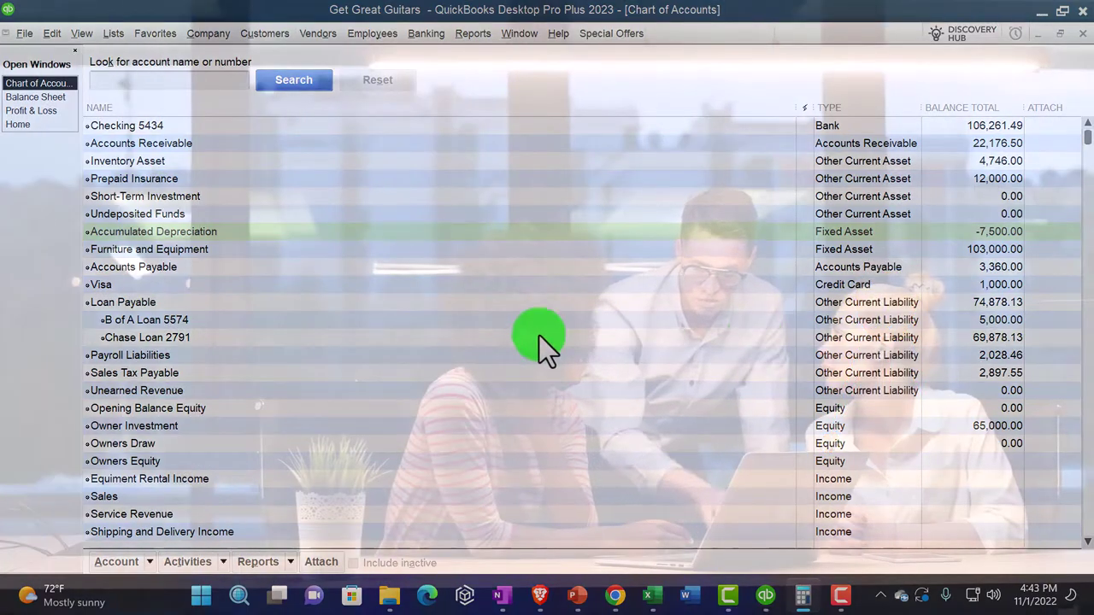
{"action": "left_click", "coordinate": [184, 251]}
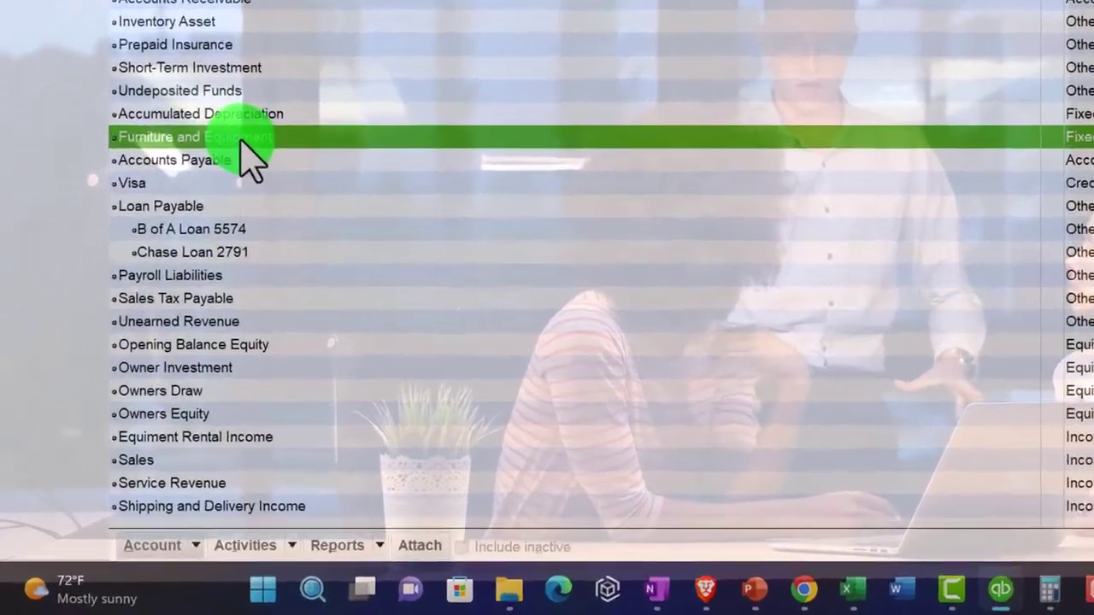
{"action": "right_click", "coordinate": [184, 251]}
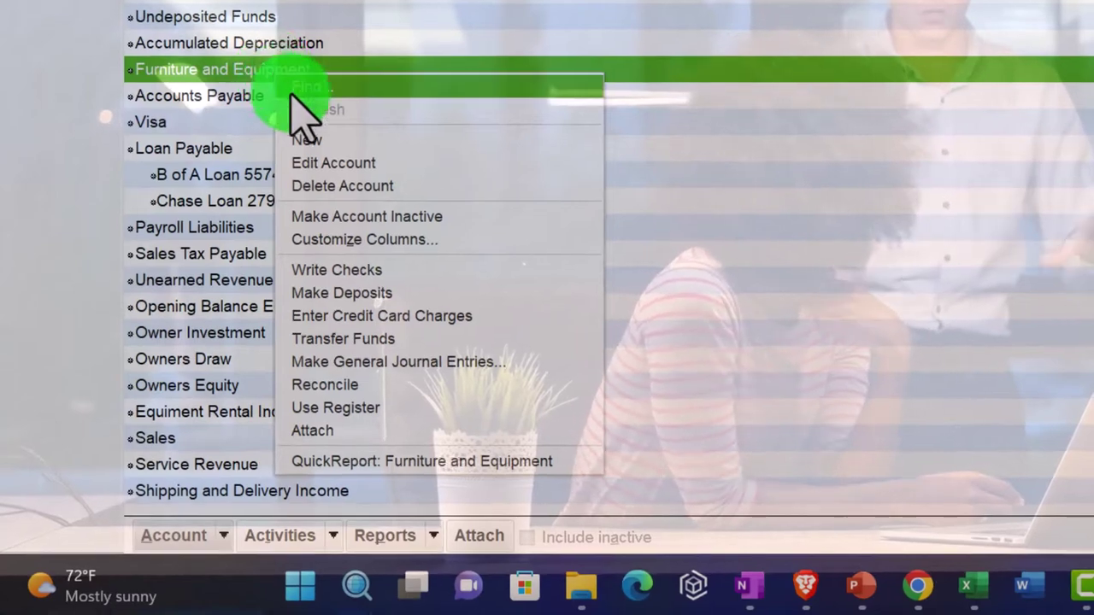
{"action": "left_click", "coordinate": [409, 164]}
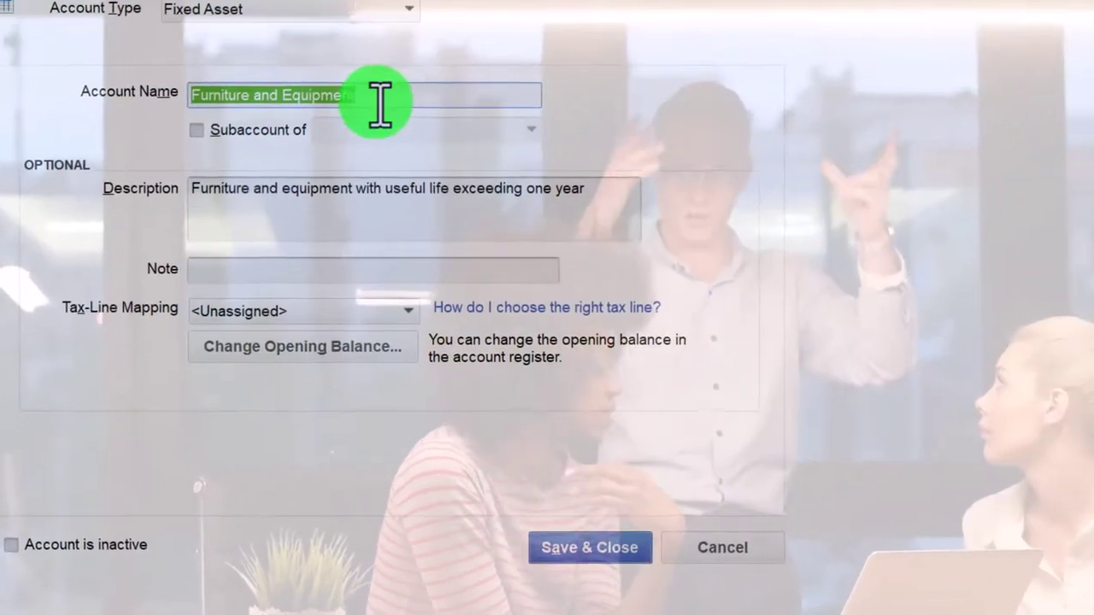
{"action": "left_click", "coordinate": [397, 98]}
{"action": "key", "text": "BackSpace"}
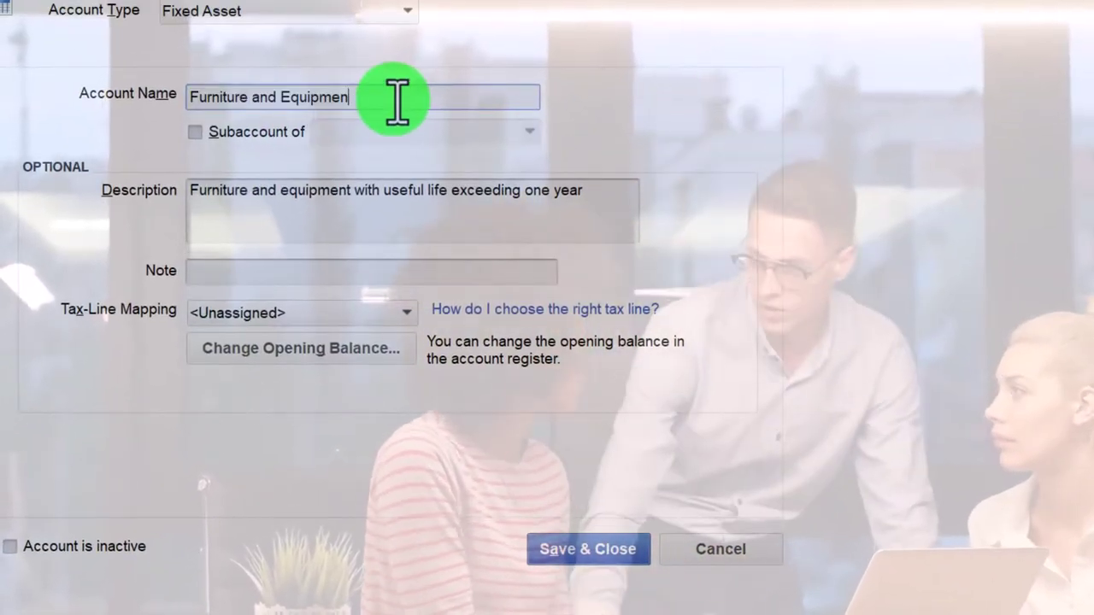
{"action": "key", "text": "BackSpace"}
{"action": "key", "text": "BackSpace"}
{"action": "key", "text": "BackSpace"}
{"action": "key", "text": "BackSpace"}
{"action": "key", "text": "BackSpace"}
{"action": "key", "text": "BackSpace"}
{"action": "key", "text": "BackSpace"}
{"action": "key", "text": "BackSpace"}
{"action": "key", "text": "BackSpace"}
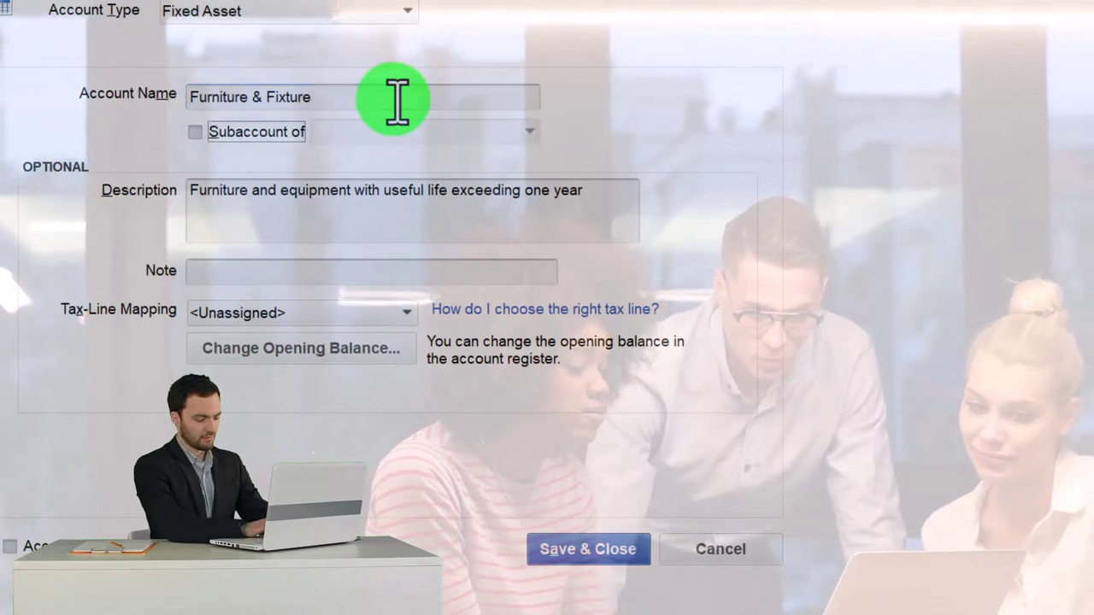
{"action": "left_click", "coordinate": [562, 554]}
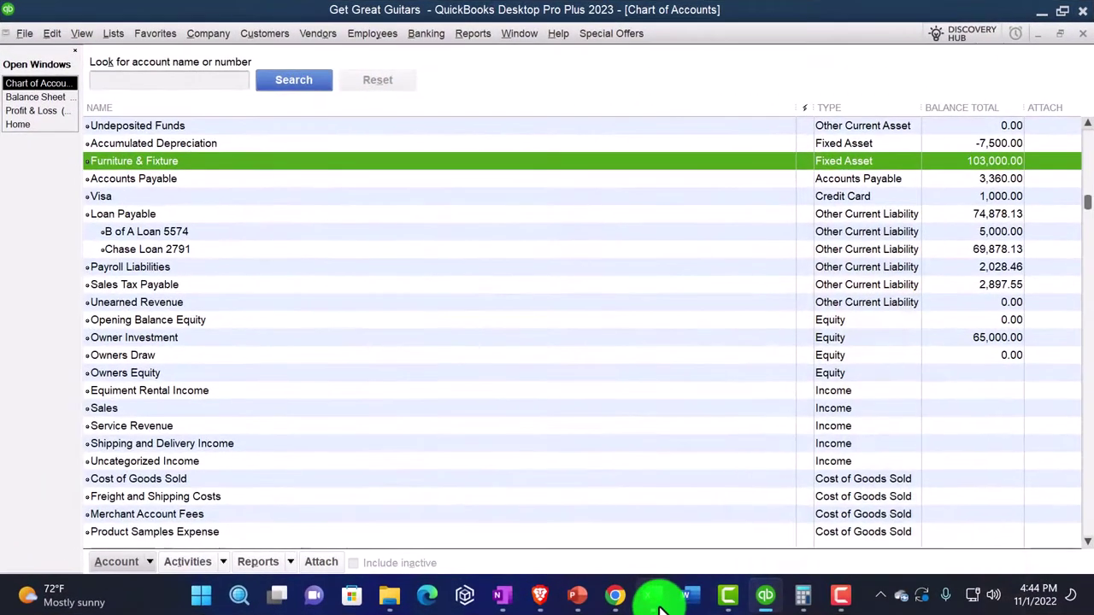
Switch to Excel and copy the Machinery and Equipment heading text from cell A27 of the depreciation schedule
{"action": "left_click", "coordinate": [645, 577]}
{"action": "scroll", "coordinate": [436, 434], "scroll_direction": "down", "scroll_amount": 3}
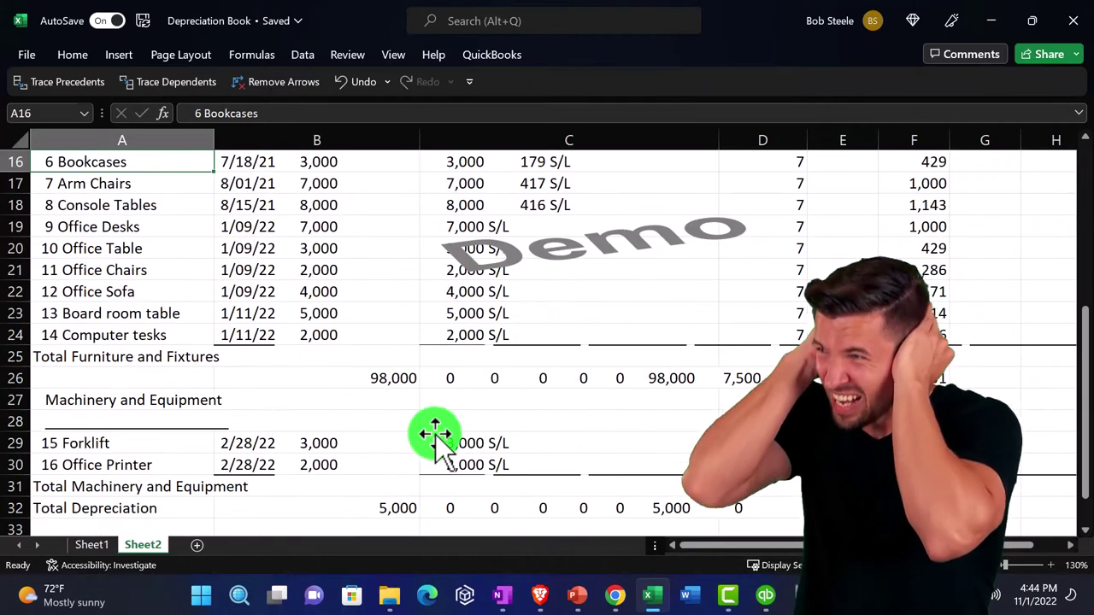
{"action": "double_click", "coordinate": [39, 403]}
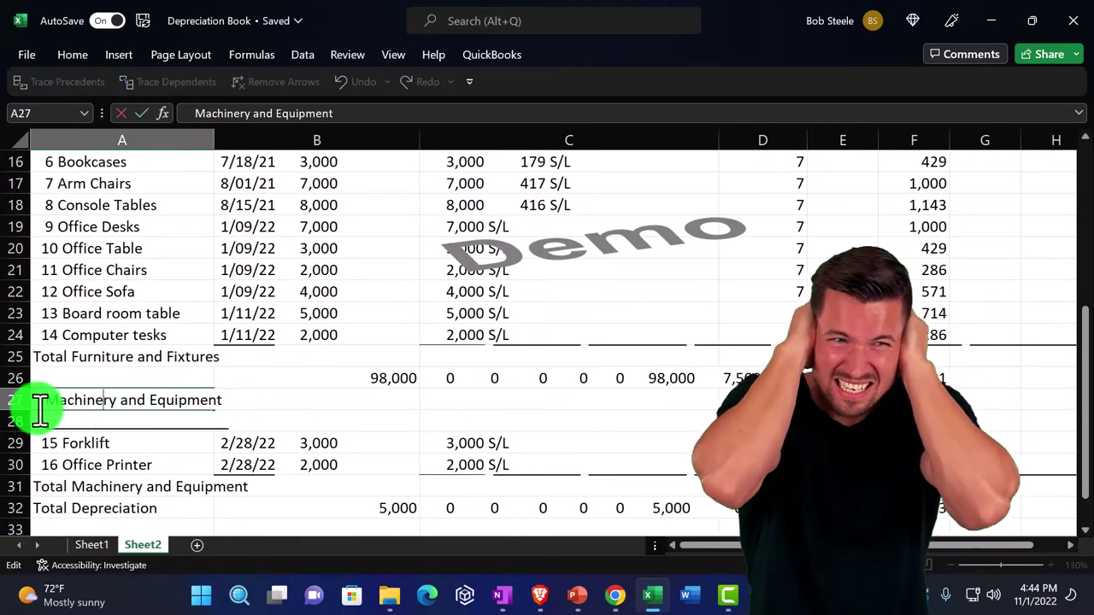
{"action": "left_click_drag", "start_coordinate": [43, 398], "coordinate": [228, 402]}
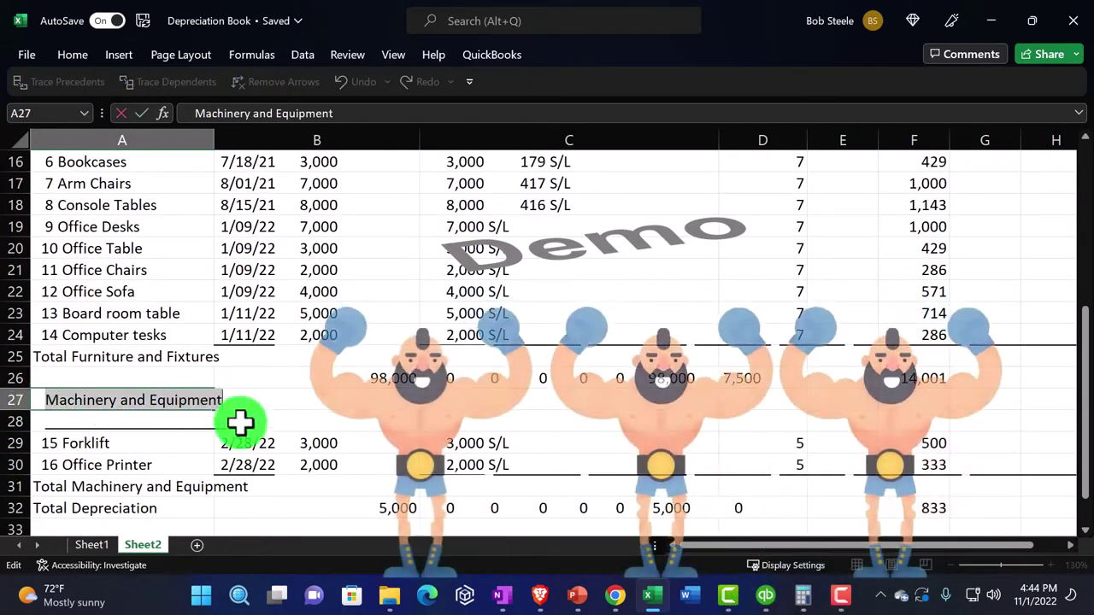
Switch back to QuickBooks and create a new Fixed Asset account named Machinery and Equipment
{"action": "left_click", "coordinate": [667, 601]}
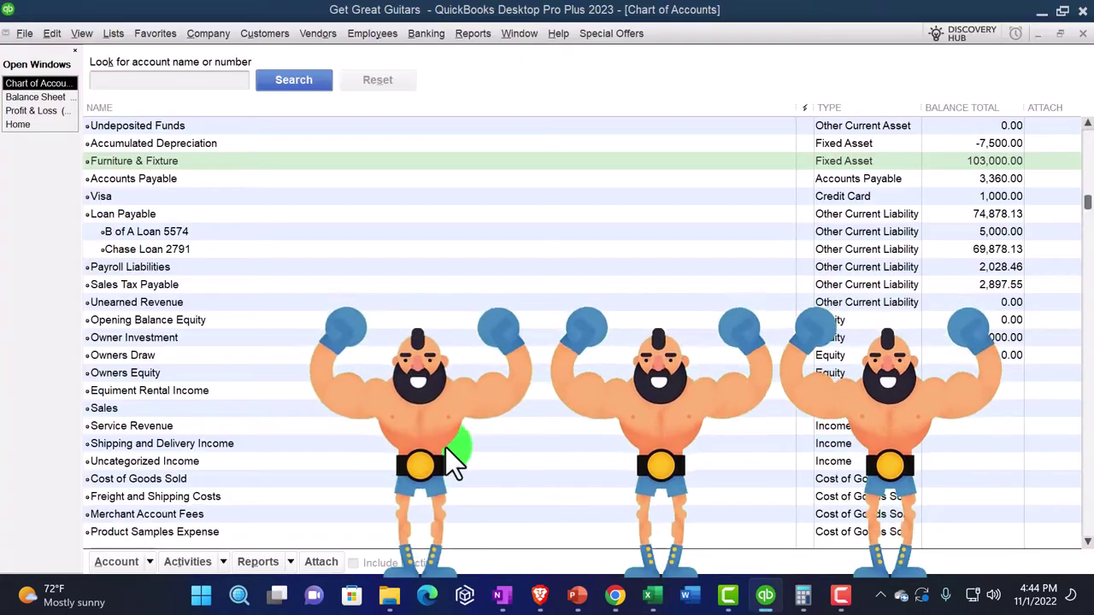
{"action": "left_click", "coordinate": [152, 564]}
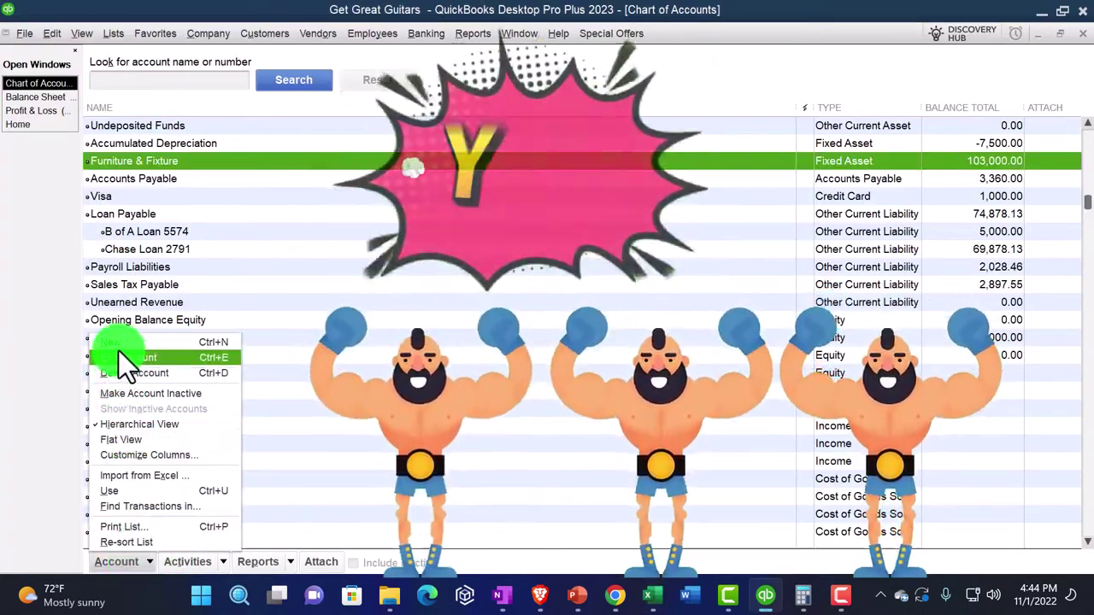
{"action": "left_click", "coordinate": [117, 342]}
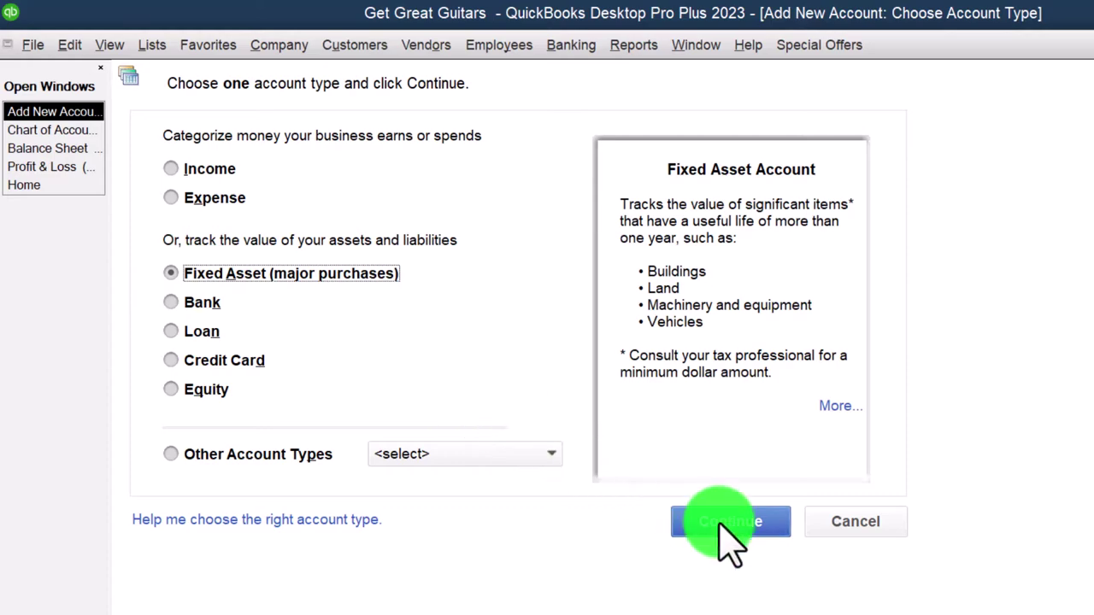
{"action": "left_click", "coordinate": [727, 523]}
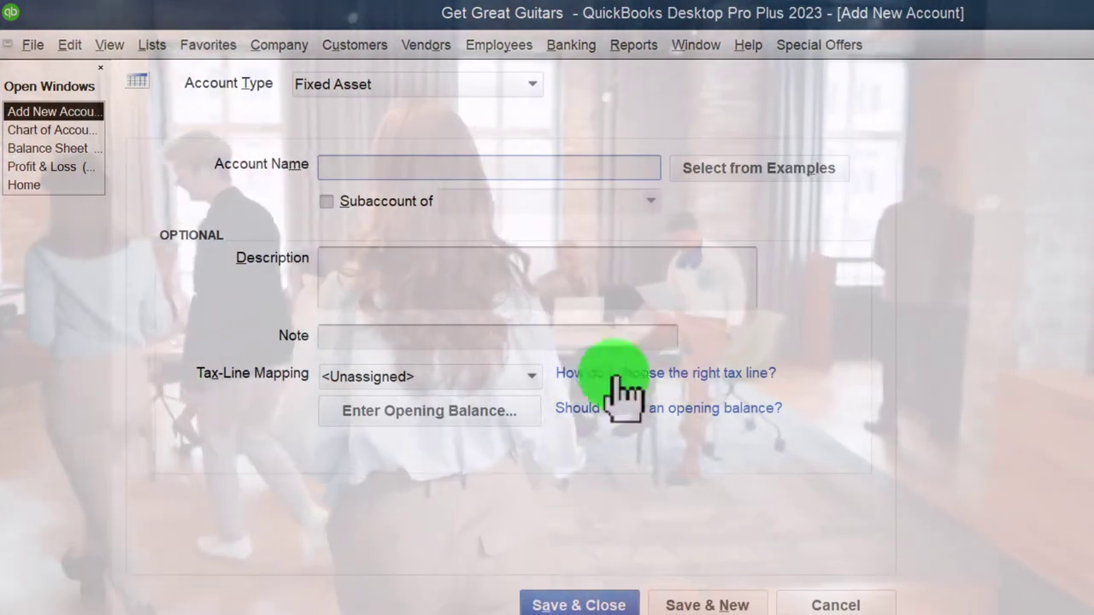
{"action": "type", "text": "Machinery and Equipment"}
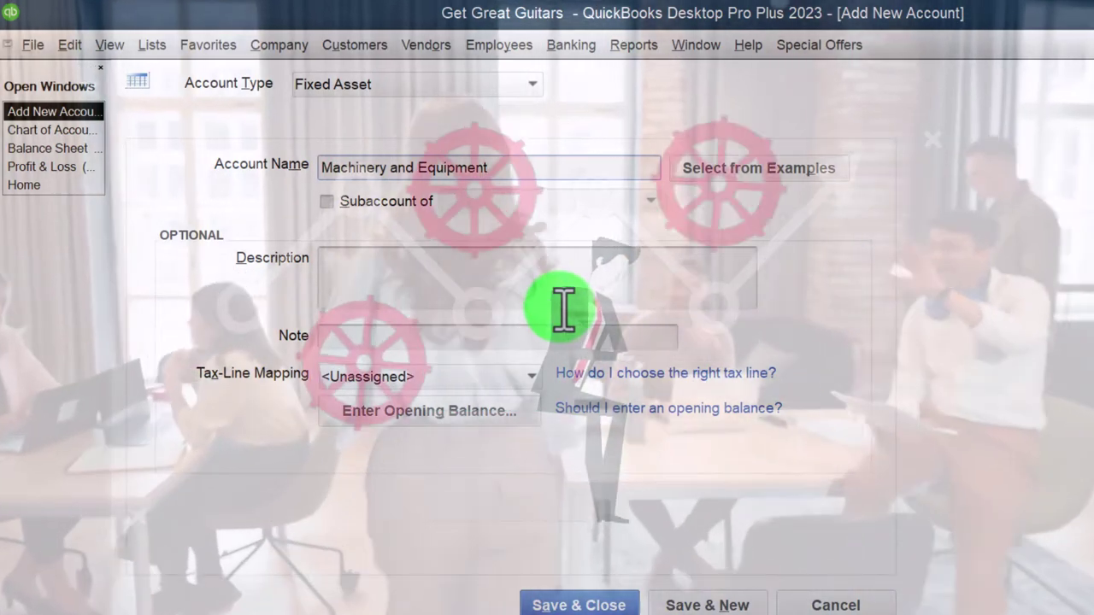
{"action": "left_click", "coordinate": [581, 605]}
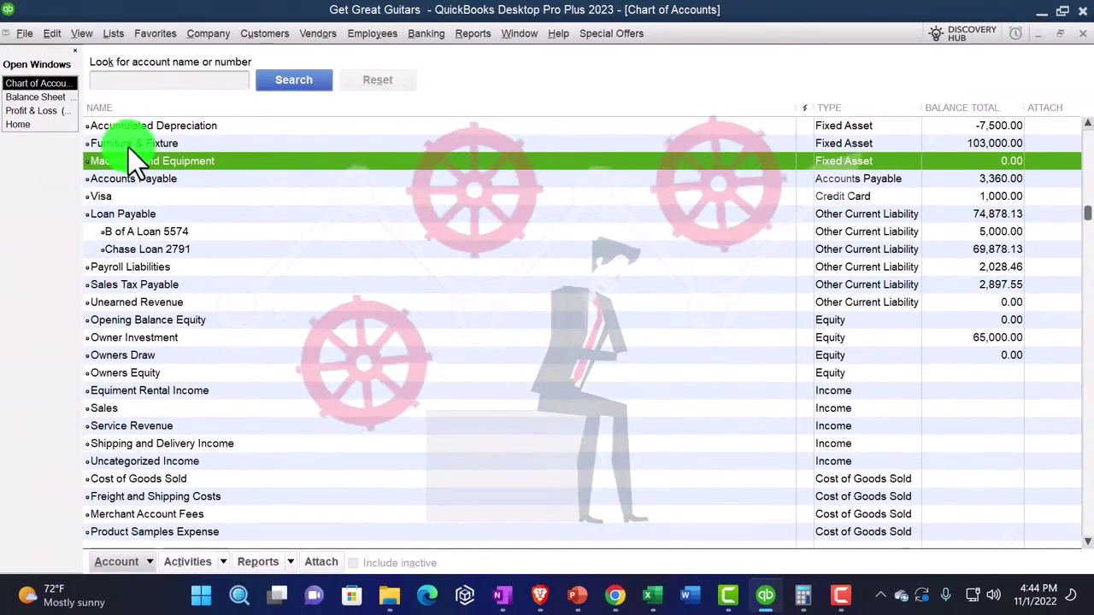
Rename the Accumulated Depreciation account as Acc Depre Furniture & Fixture
{"action": "left_click", "coordinate": [140, 125]}
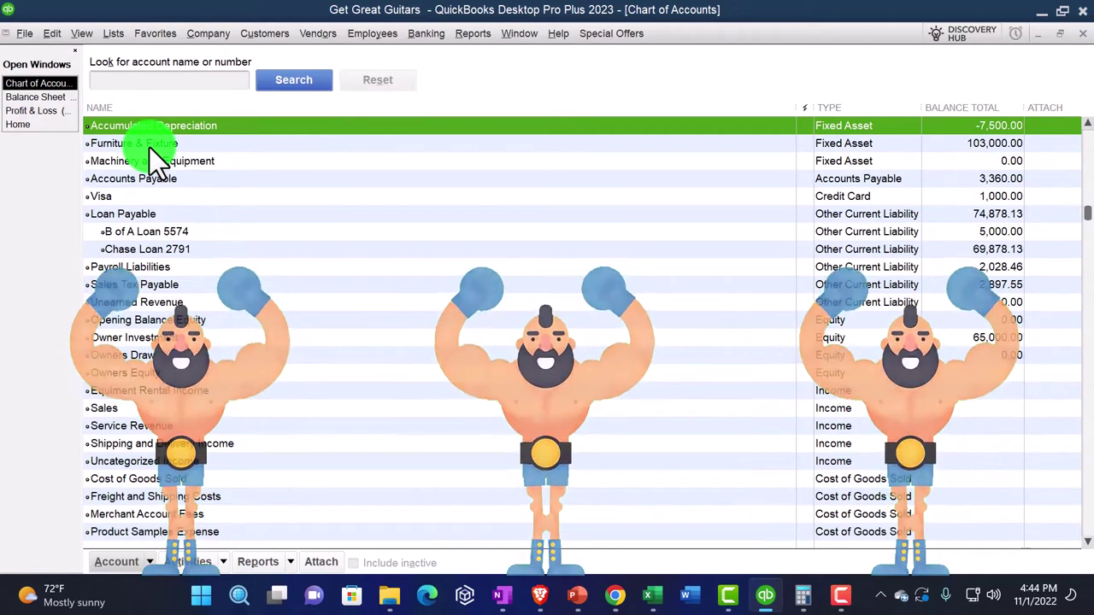
{"action": "right_click", "coordinate": [162, 127]}
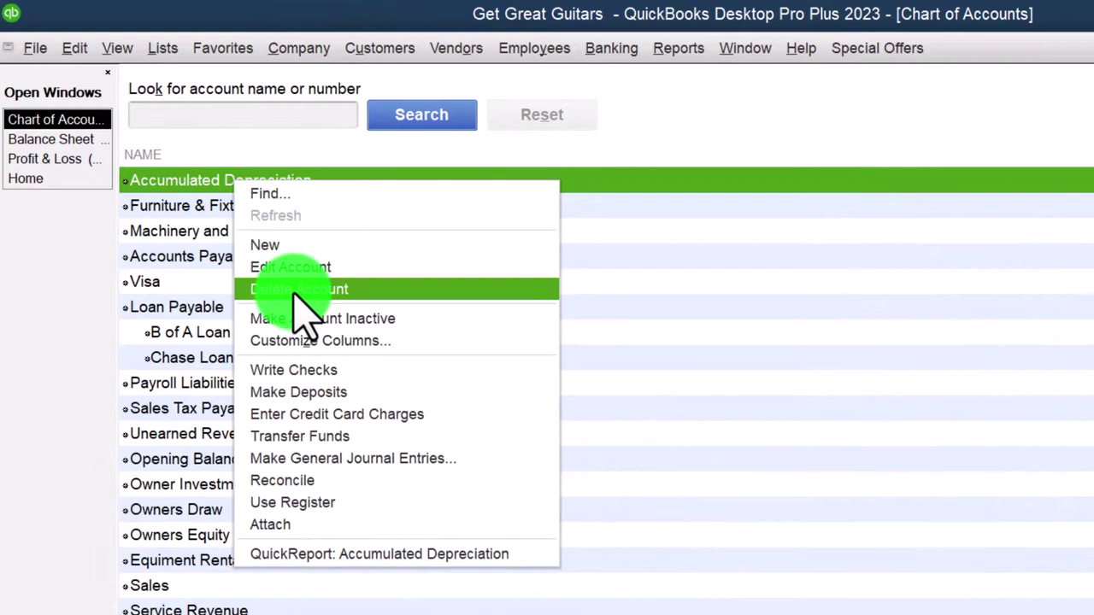
{"action": "left_click", "coordinate": [290, 266]}
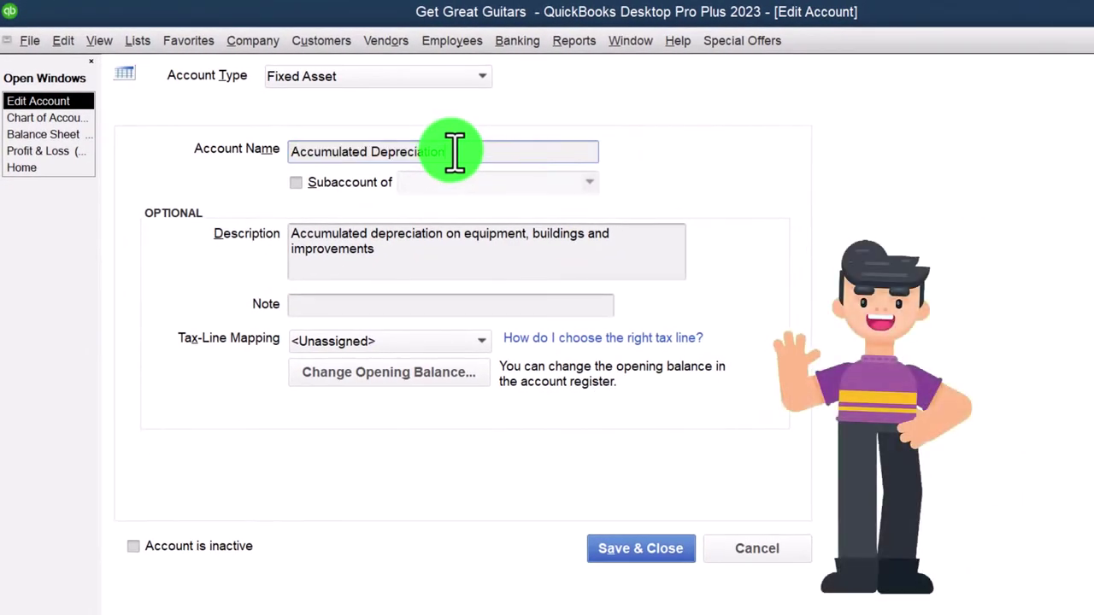
{"action": "key", "text": "BackSpace"}
{"action": "key", "text": "BackSpace"}
{"action": "key", "text": "BackSpace"}
{"action": "key", "text": "BackSpace"}
{"action": "key", "text": "BackSpace"}
{"action": "key", "text": "BackSpace"}
{"action": "key", "text": "BackSpace"}
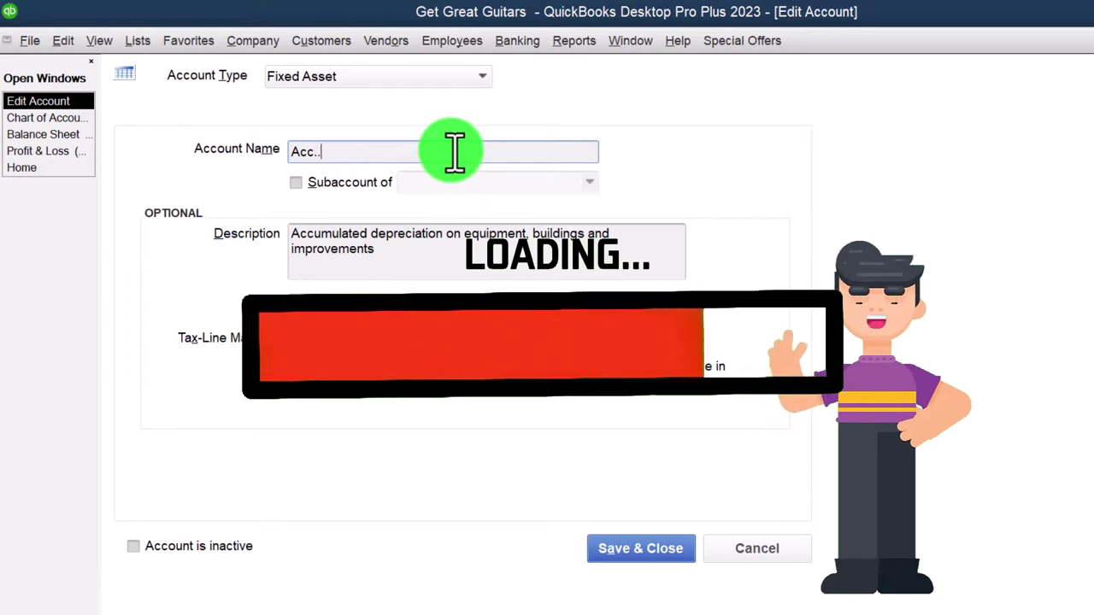
{"action": "key", "text": "BackSpace"}
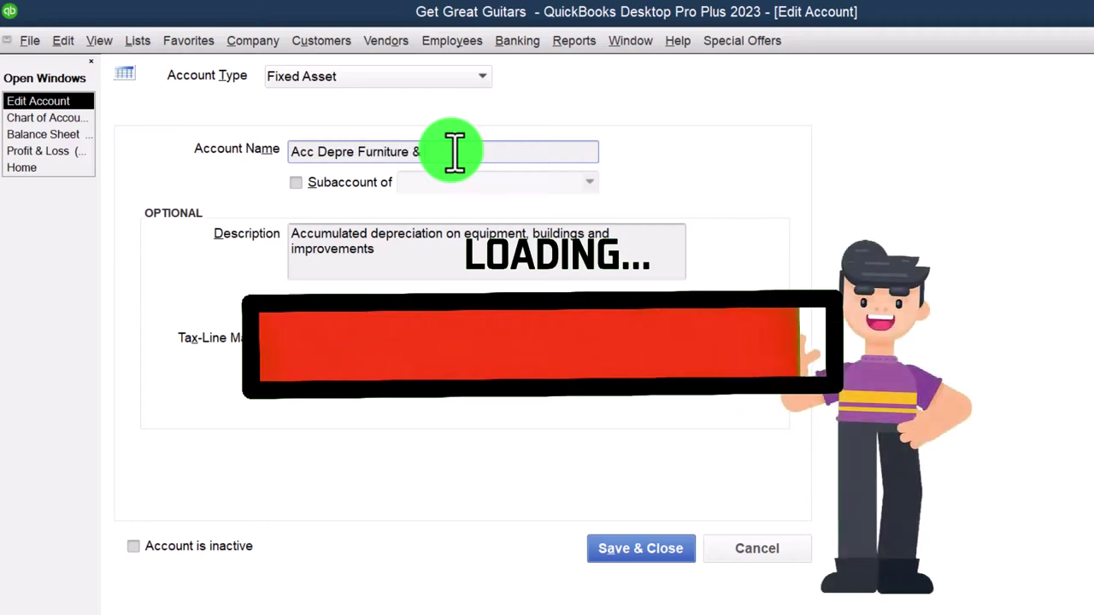
{"action": "type", "text": "Fixture"}
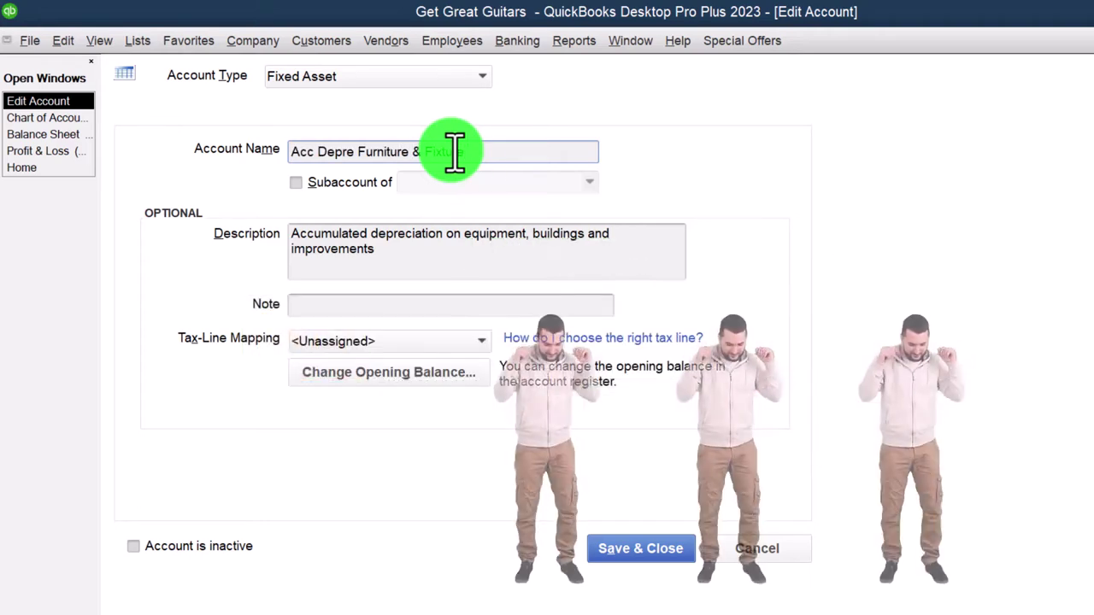
Make the accumulated depreciation account a subaccount of Furniture & Fixture and save it
{"action": "left_click", "coordinate": [296, 182]}
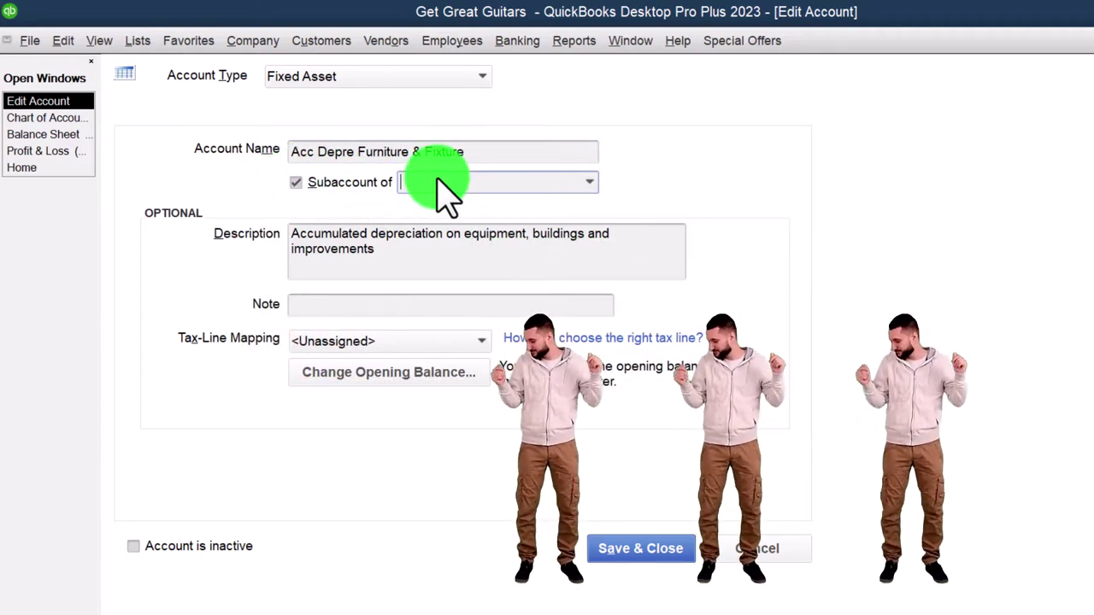
{"action": "type", "text": "Furniture & Fixture"}
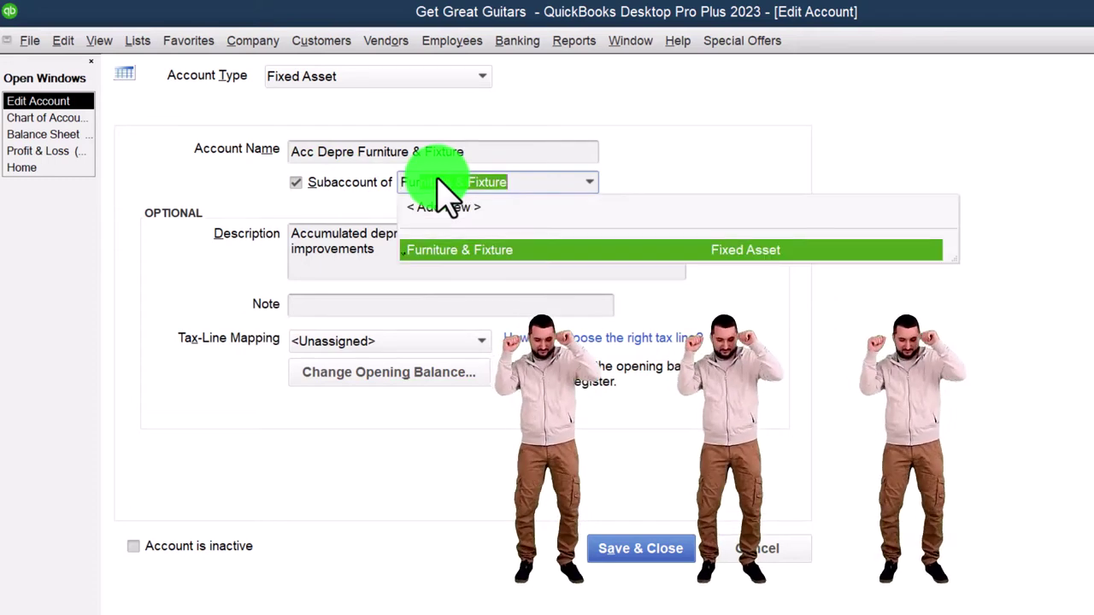
{"action": "key", "text": "Tab"}
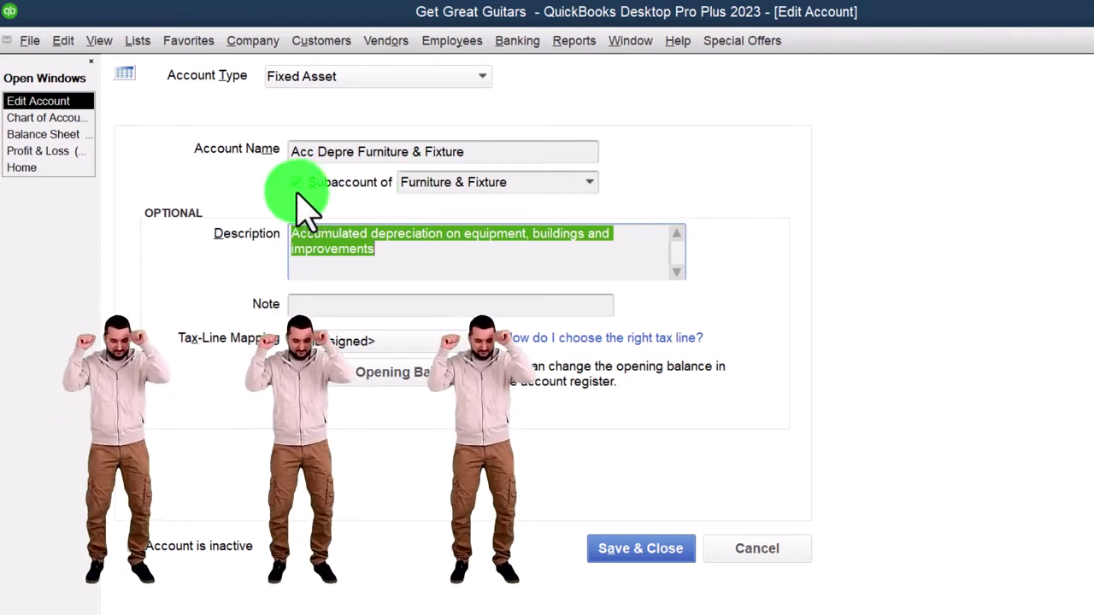
{"action": "left_click", "coordinate": [628, 551]}
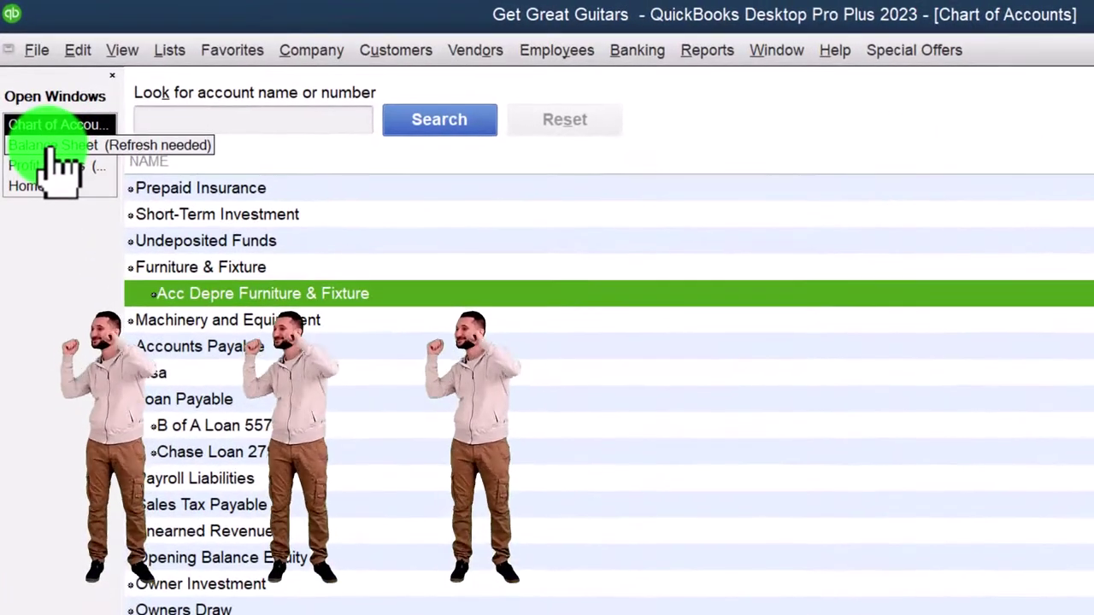
View the Balance Sheet and collapse and re-expand the Fixed Assets and Furniture & Fixture groups to examine their net presentation
{"action": "left_click", "coordinate": [53, 148]}
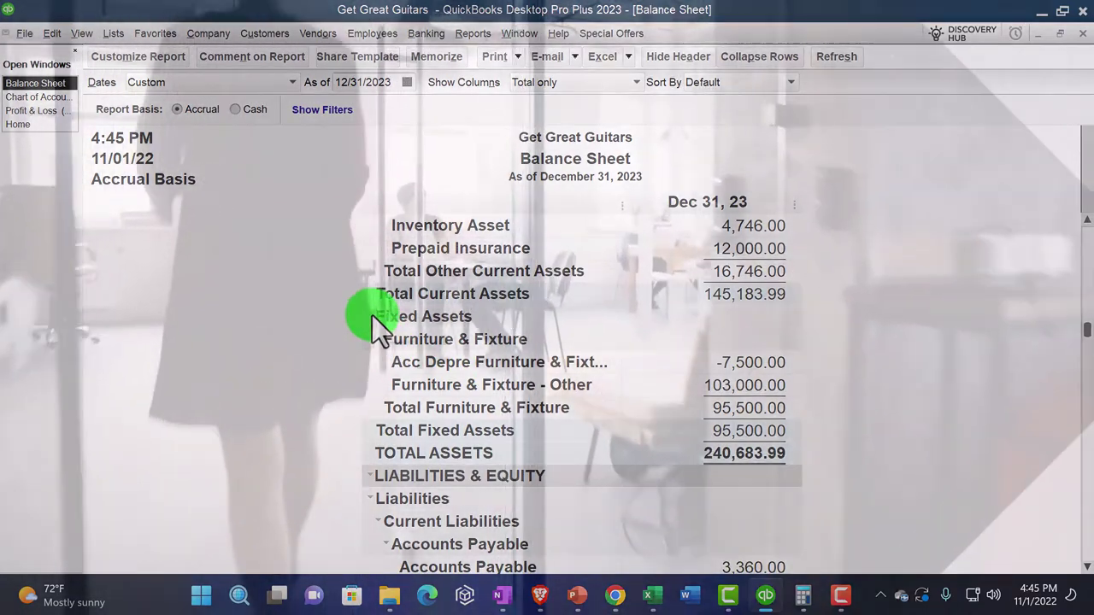
{"action": "left_click", "coordinate": [370, 316]}
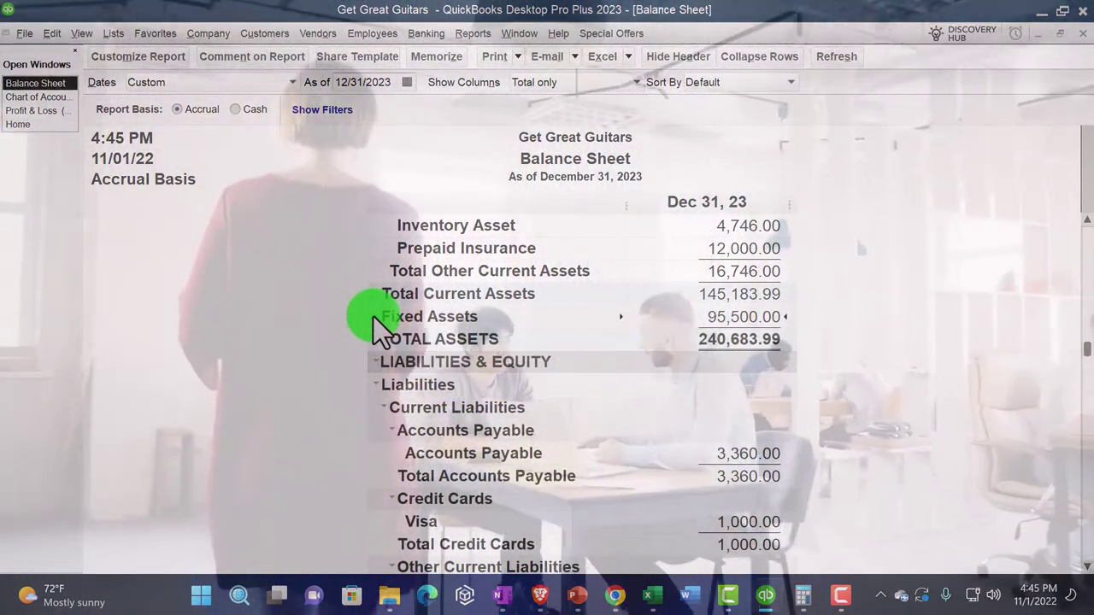
{"action": "left_click", "coordinate": [374, 316]}
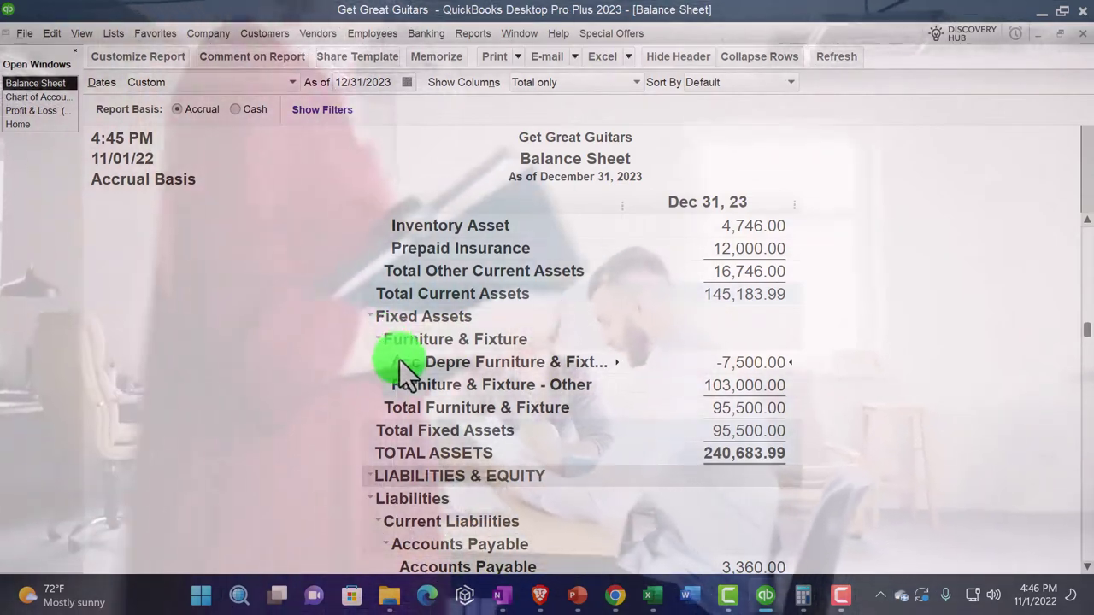
{"action": "left_click", "coordinate": [378, 340]}
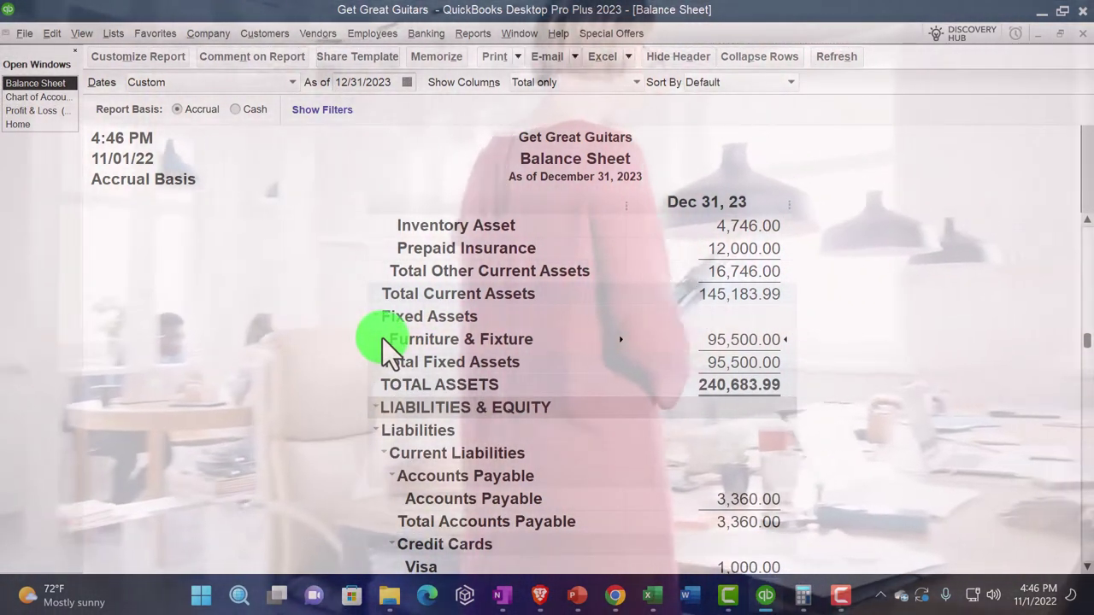
{"action": "left_click", "coordinate": [381, 339]}
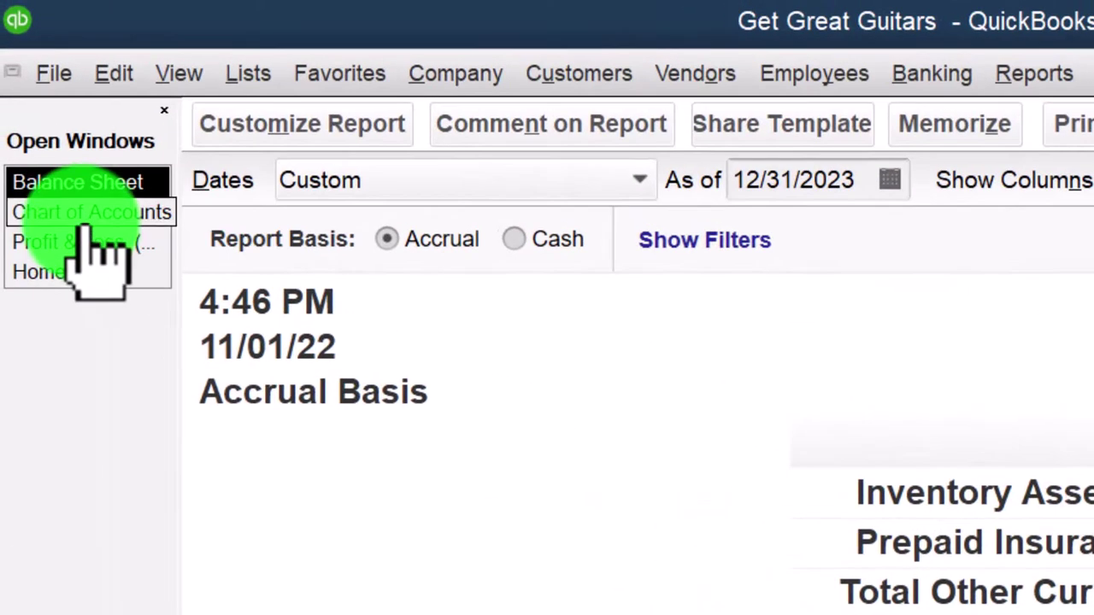
Return to the Chart of Accounts and start a new Fixed Asset account named Acc. Derpe. Machinery & Equip
{"action": "left_click", "coordinate": [81, 218]}
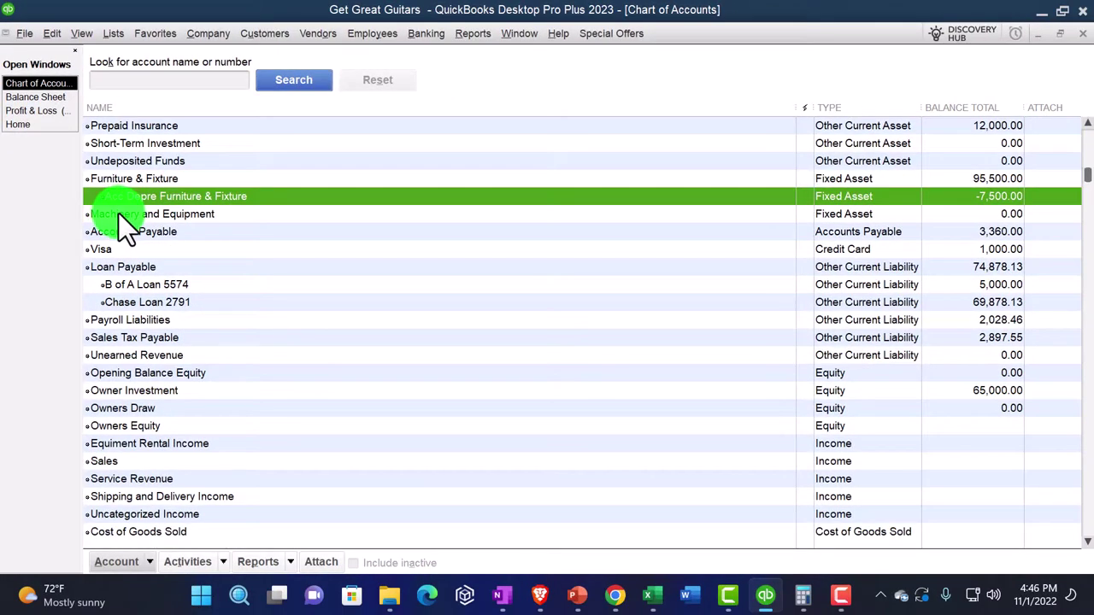
{"action": "left_click", "coordinate": [147, 564]}
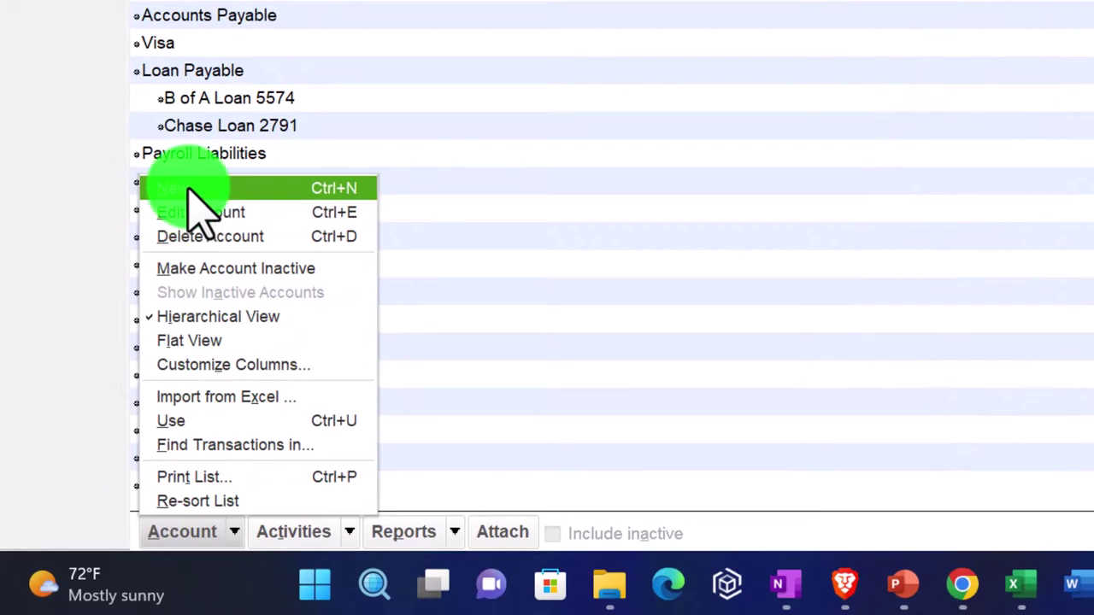
{"action": "left_click", "coordinate": [190, 192]}
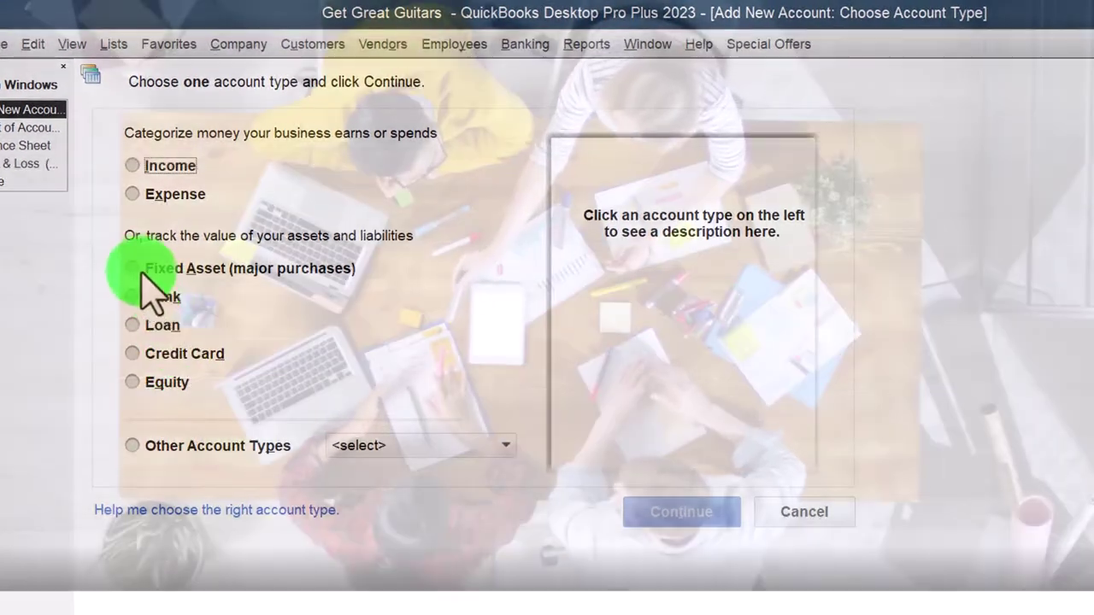
{"action": "left_click", "coordinate": [142, 274]}
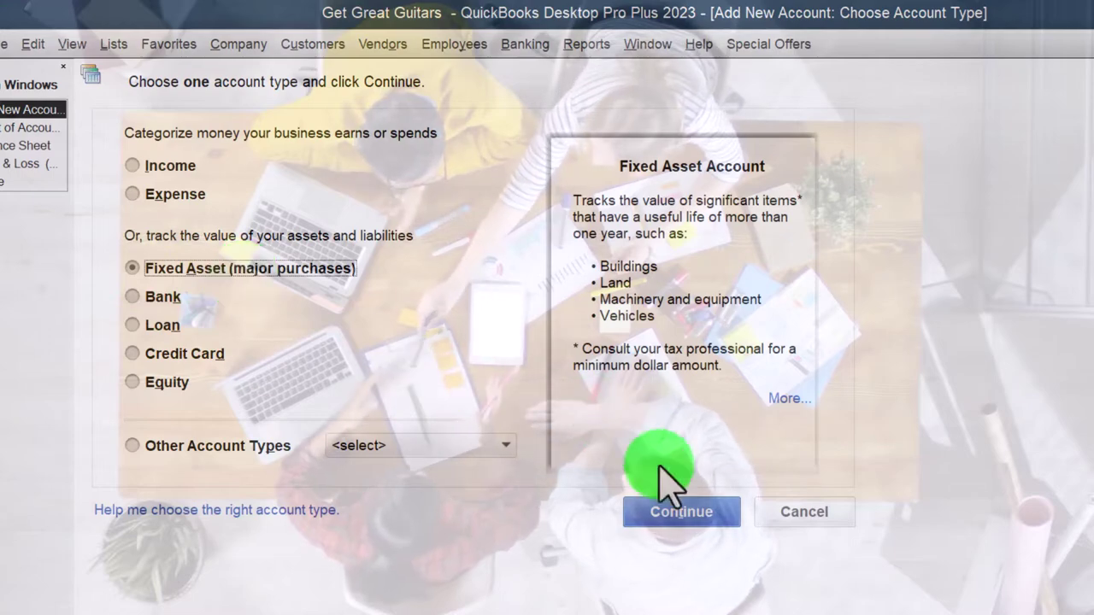
{"action": "left_click", "coordinate": [681, 512]}
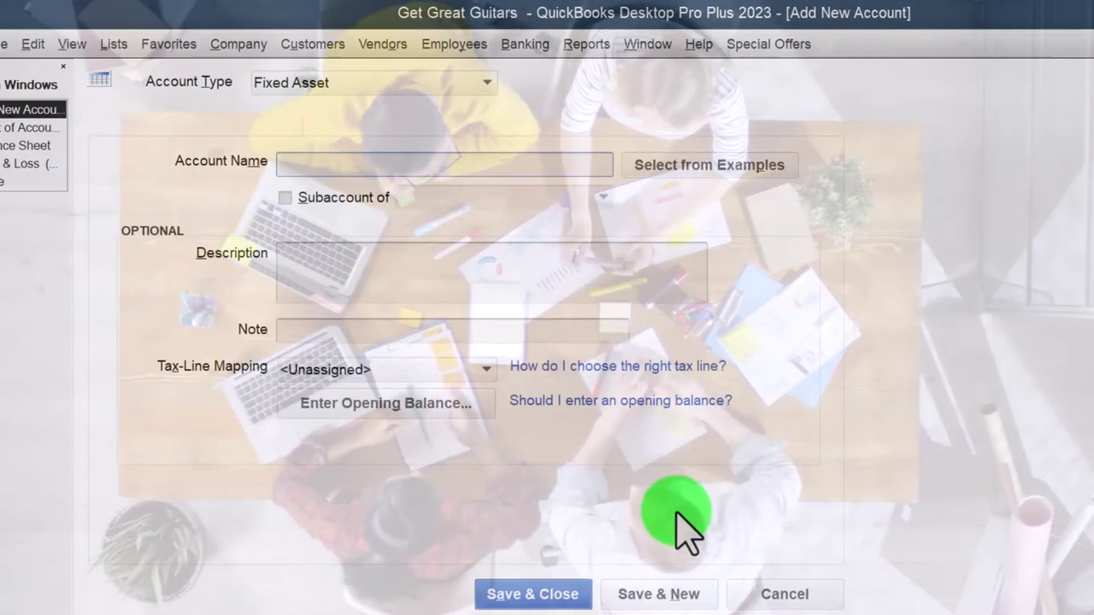
{"action": "type", "text": "Acc. "}
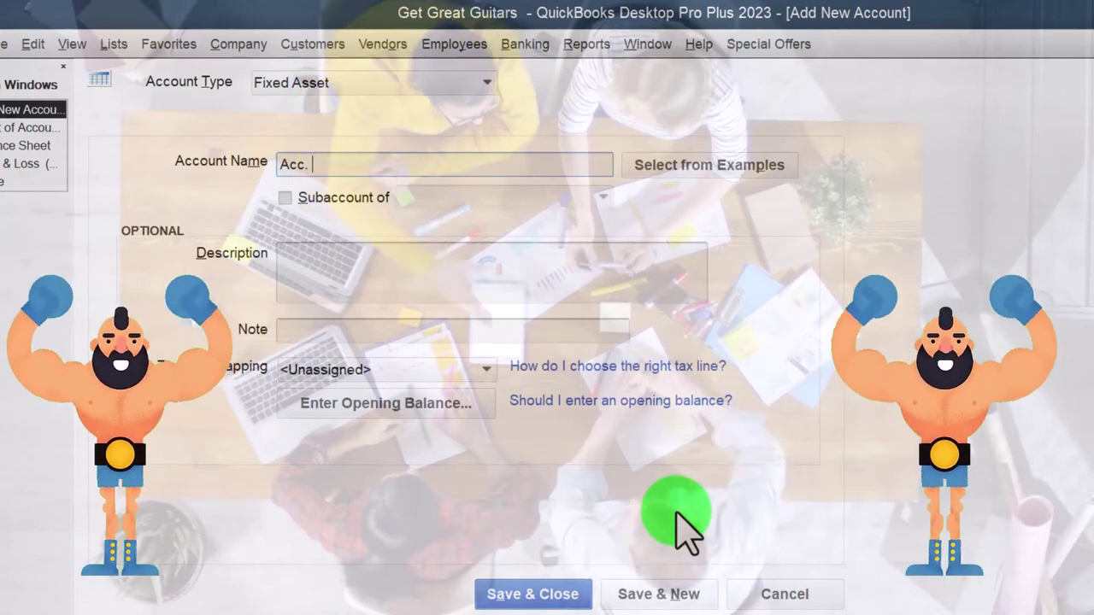
{"action": "type", "text": "Derpe. "}
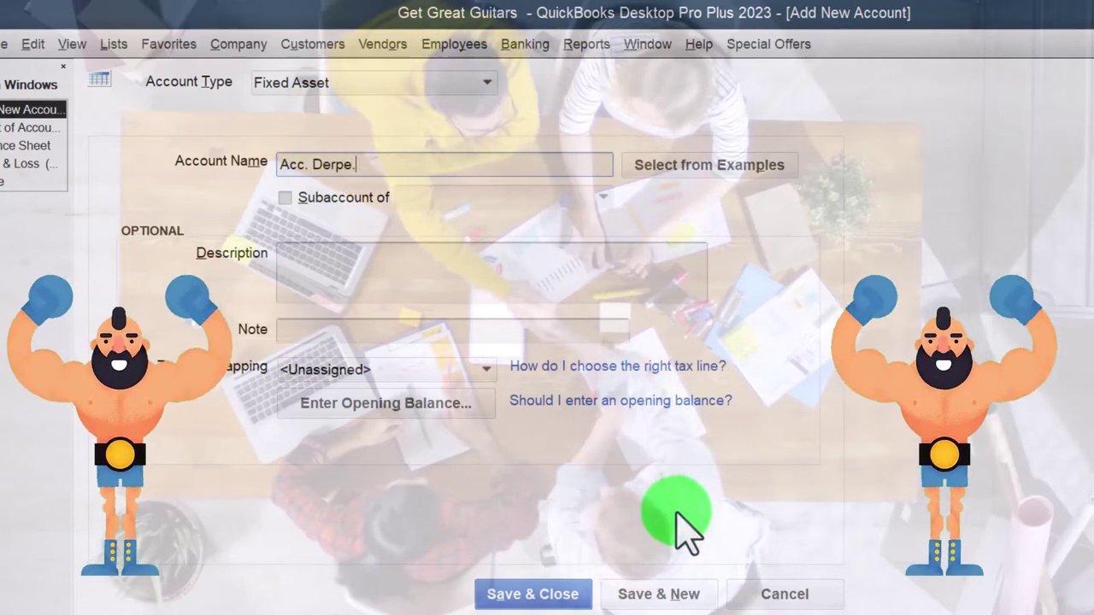
{"action": "type", "text": "Machin"}
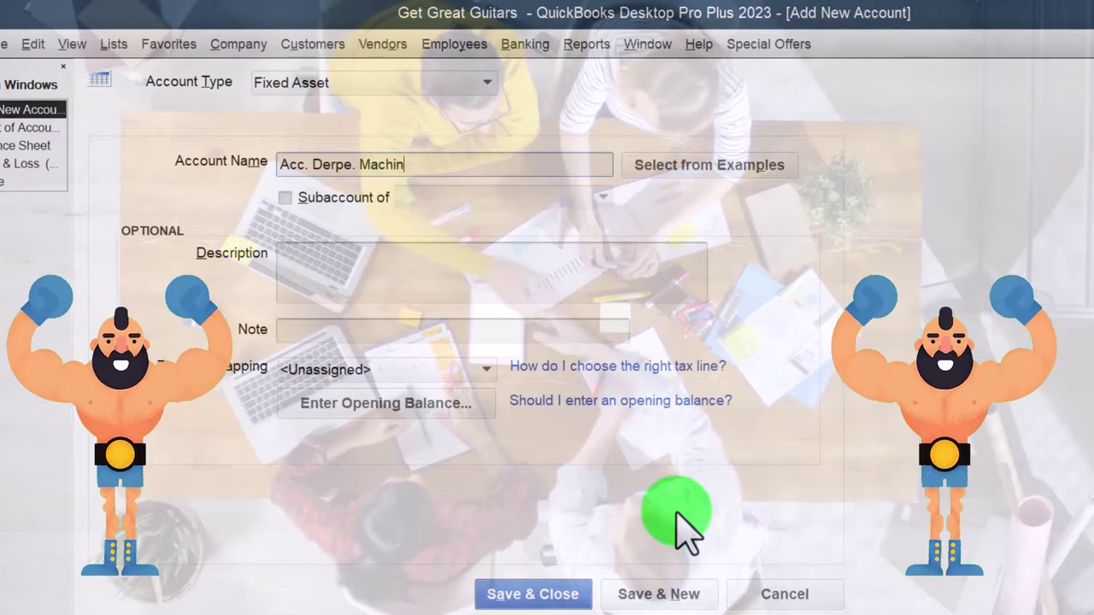
{"action": "type", "text": "ery & "}
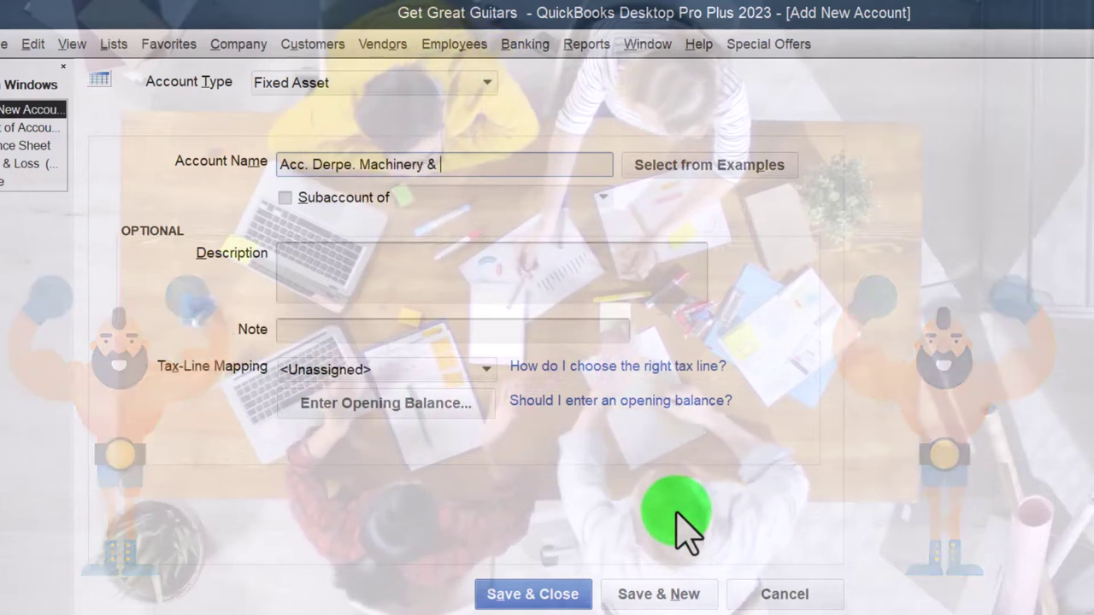
{"action": "type", "text": "Equip"}
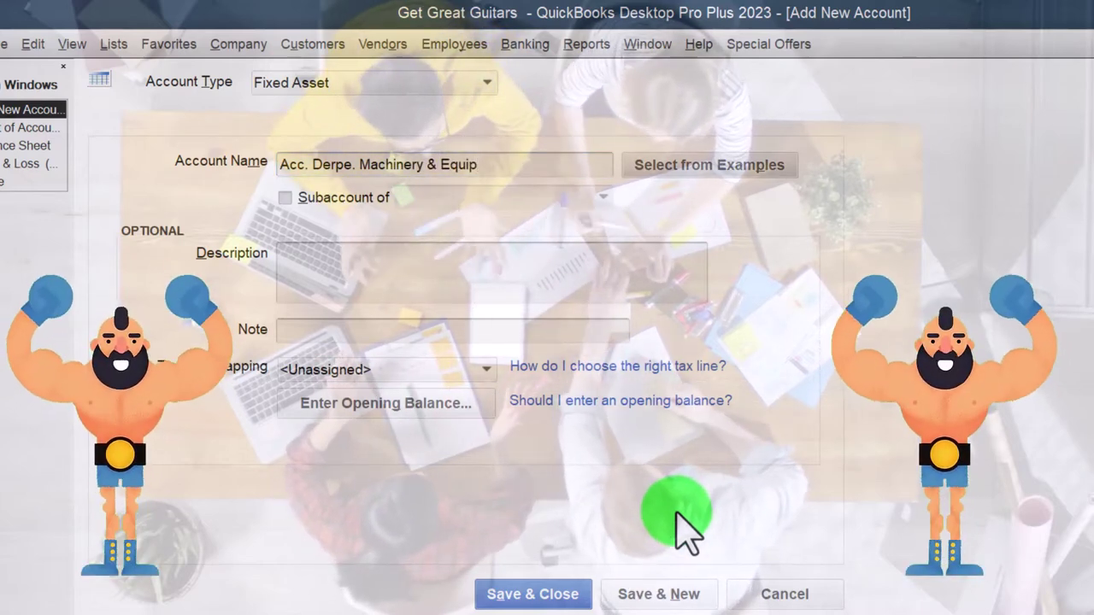
Make the new account a subaccount of Machinery and Equipment, save it, and check its place among the fixed assets
{"action": "left_click", "coordinate": [293, 197]}
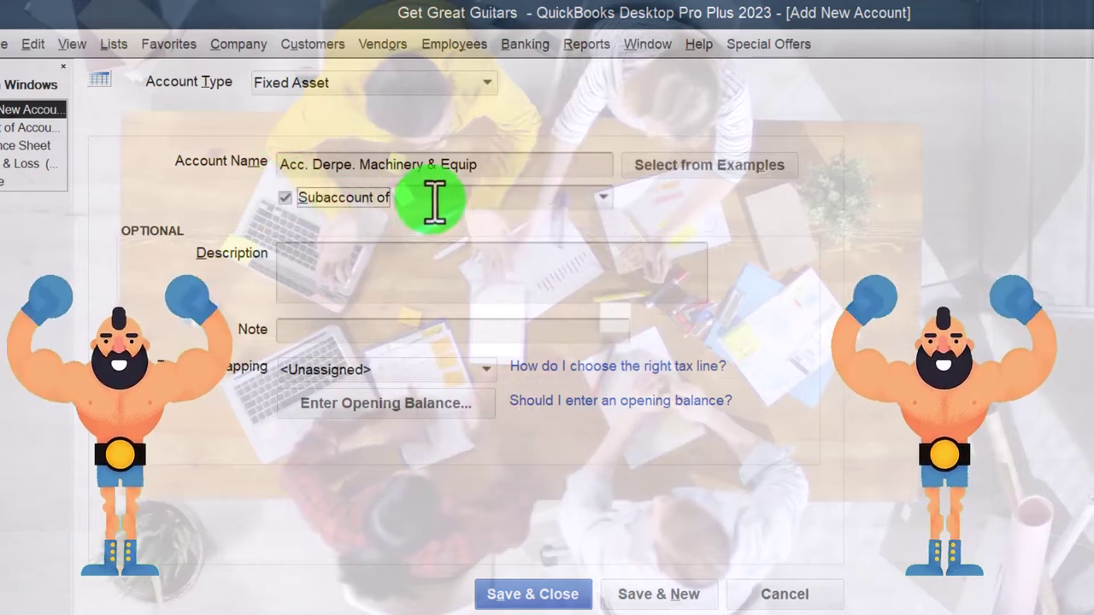
{"action": "type", "text": "Machinery and Equipment"}
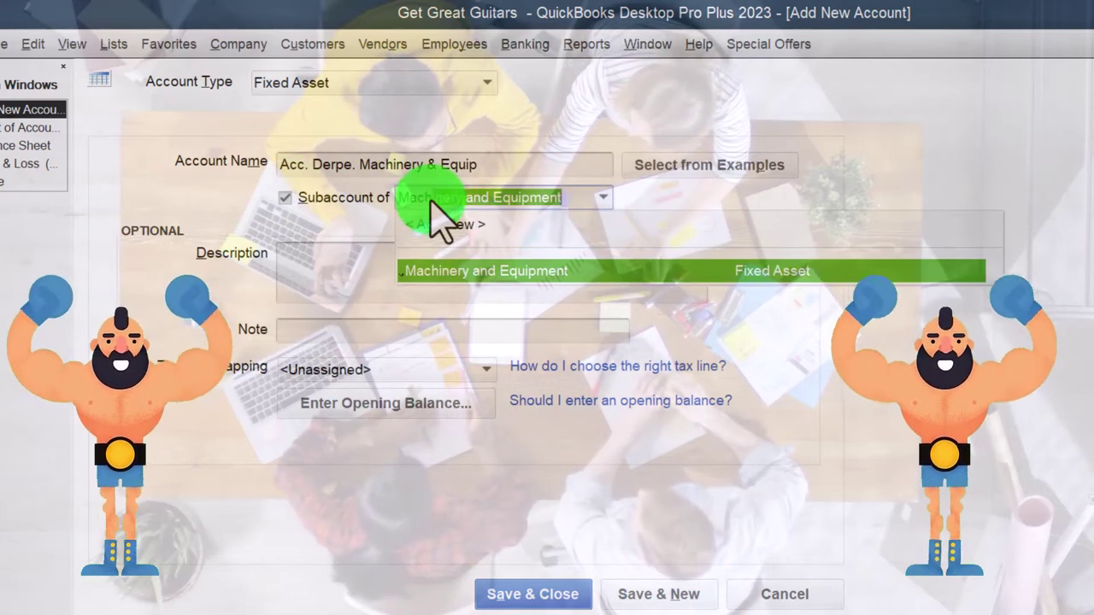
{"action": "key", "text": "Tab"}
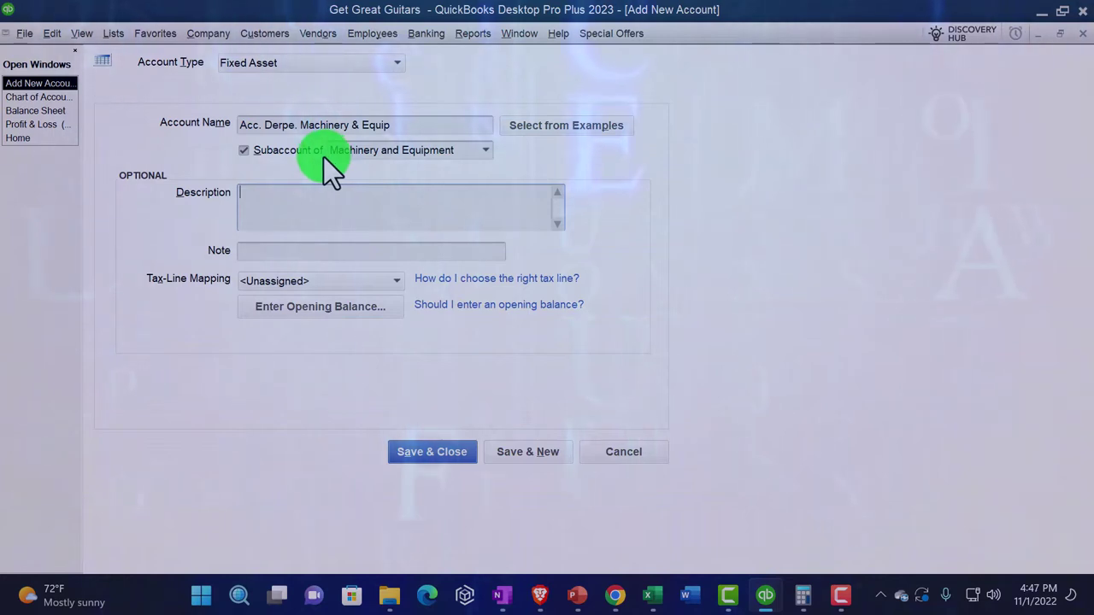
{"action": "left_click", "coordinate": [437, 457]}
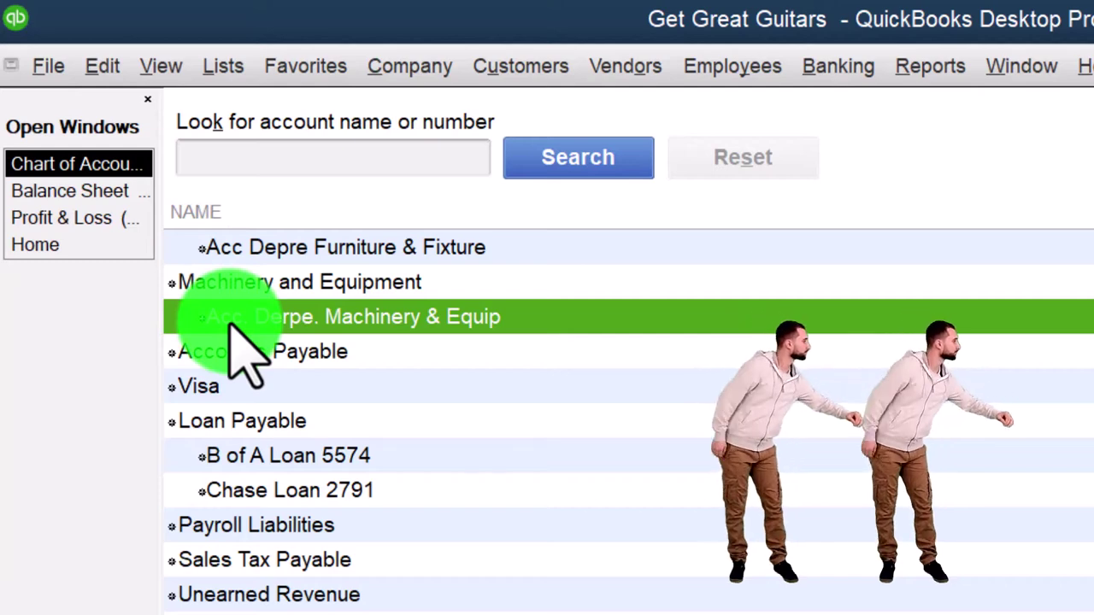
{"action": "scroll", "coordinate": [346, 483], "scroll_direction": "up", "scroll_amount": 3}
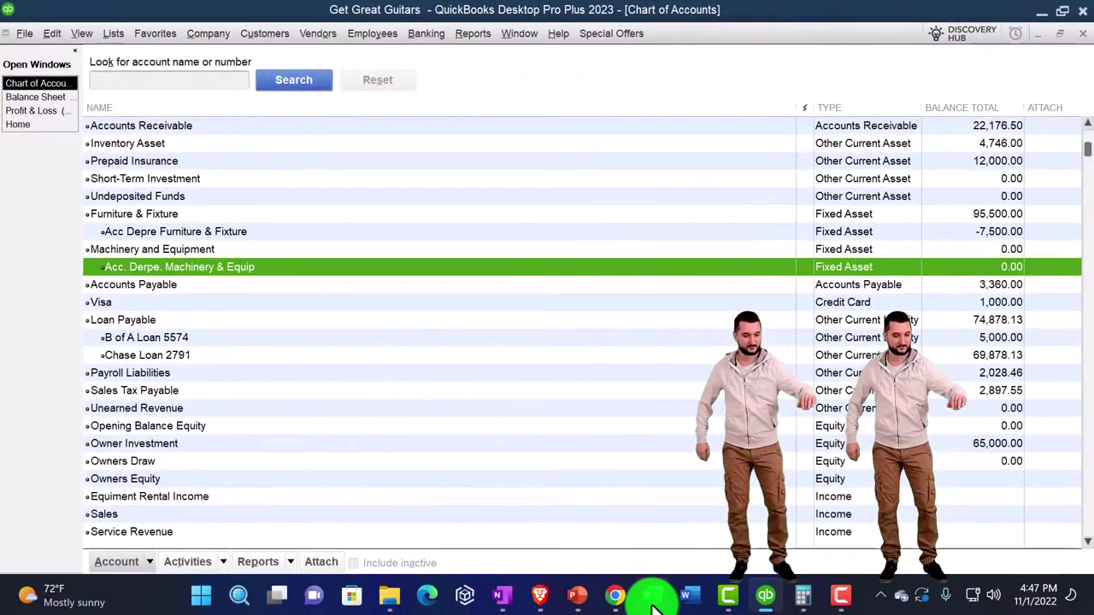
Switch to the depreciation schedule in Excel and review the asset costs under Furniture and Fixtures and Machinery and Equipment
{"action": "left_click", "coordinate": [651, 603]}
{"action": "scroll", "coordinate": [367, 393], "scroll_direction": "up", "scroll_amount": 3}
{"action": "left_click", "coordinate": [183, 288]}
{"action": "scroll", "coordinate": [166, 275], "scroll_direction": "up", "scroll_amount": 1}
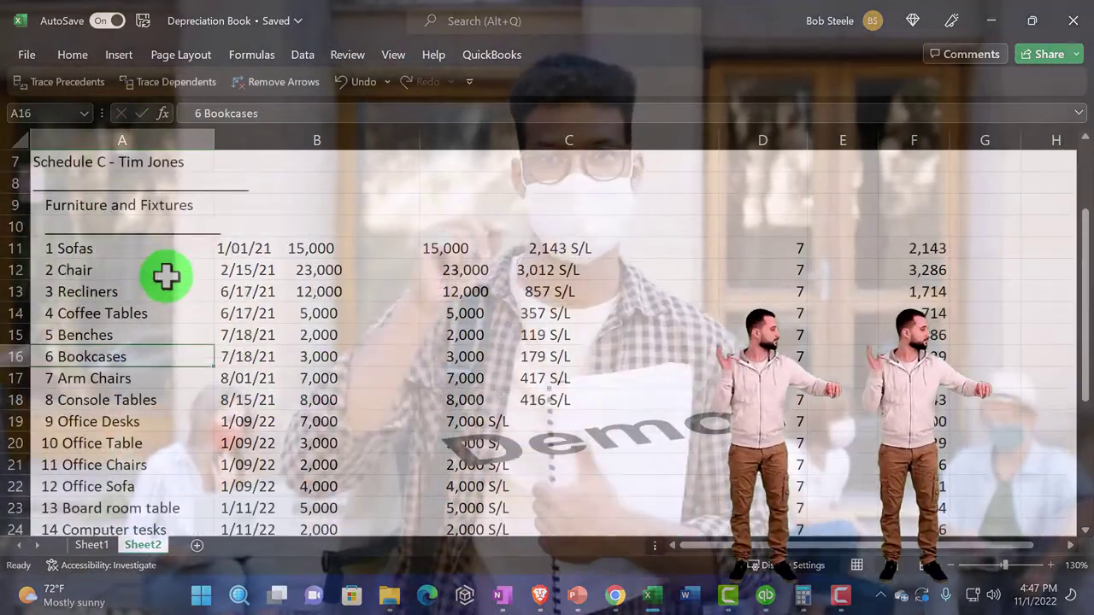
{"action": "left_click", "coordinate": [122, 204]}
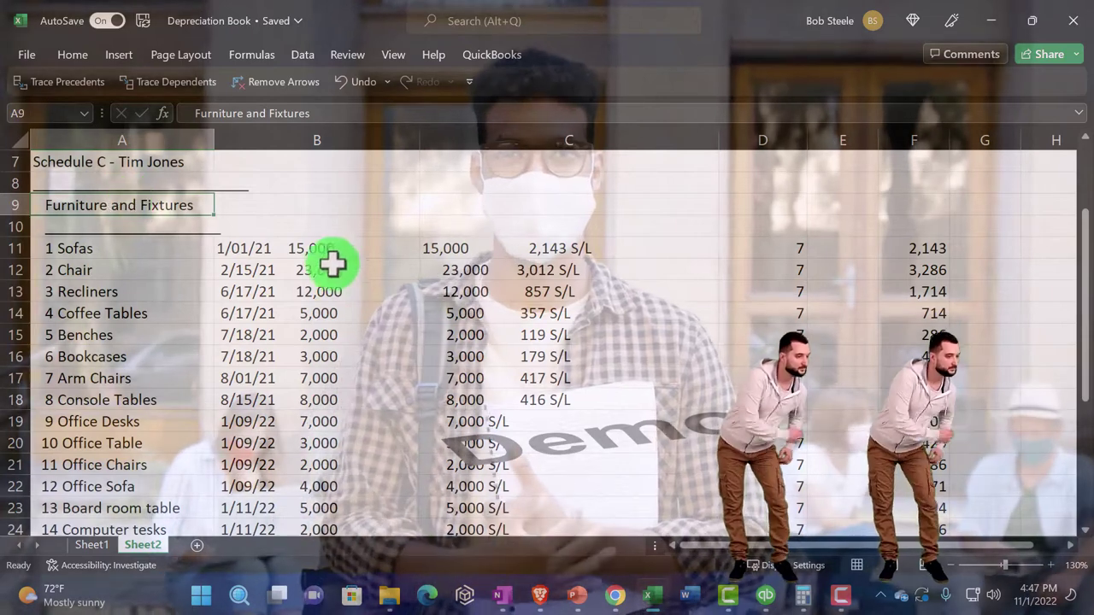
{"action": "left_click_drag", "start_coordinate": [329, 250], "coordinate": [324, 418]}
{"action": "scroll", "coordinate": [324, 415], "scroll_direction": "down", "scroll_amount": 1}
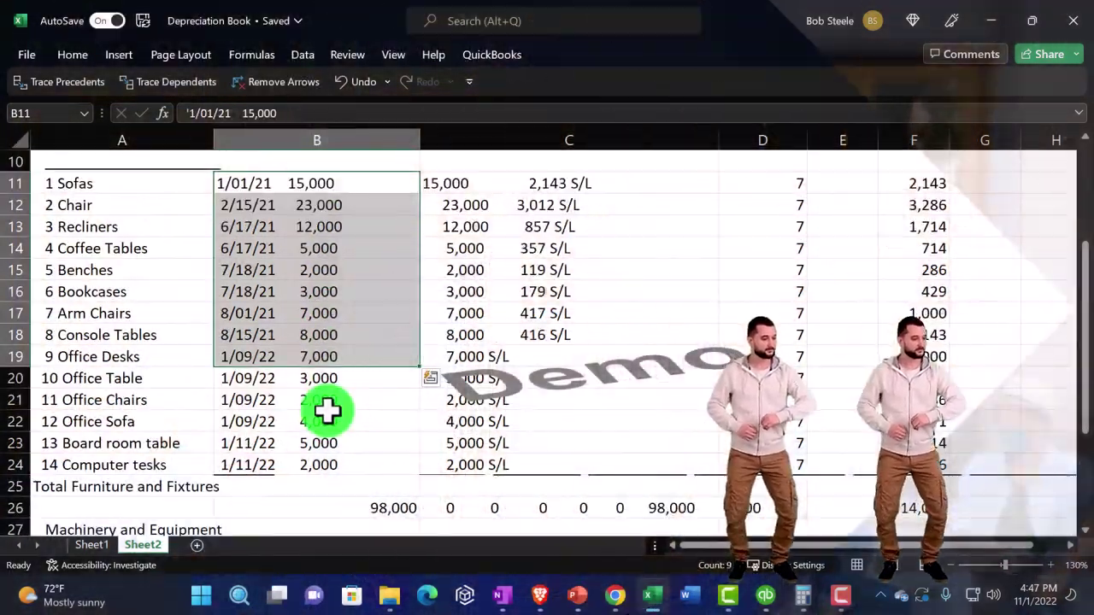
{"action": "scroll", "coordinate": [328, 412], "scroll_direction": "down", "scroll_amount": 2}
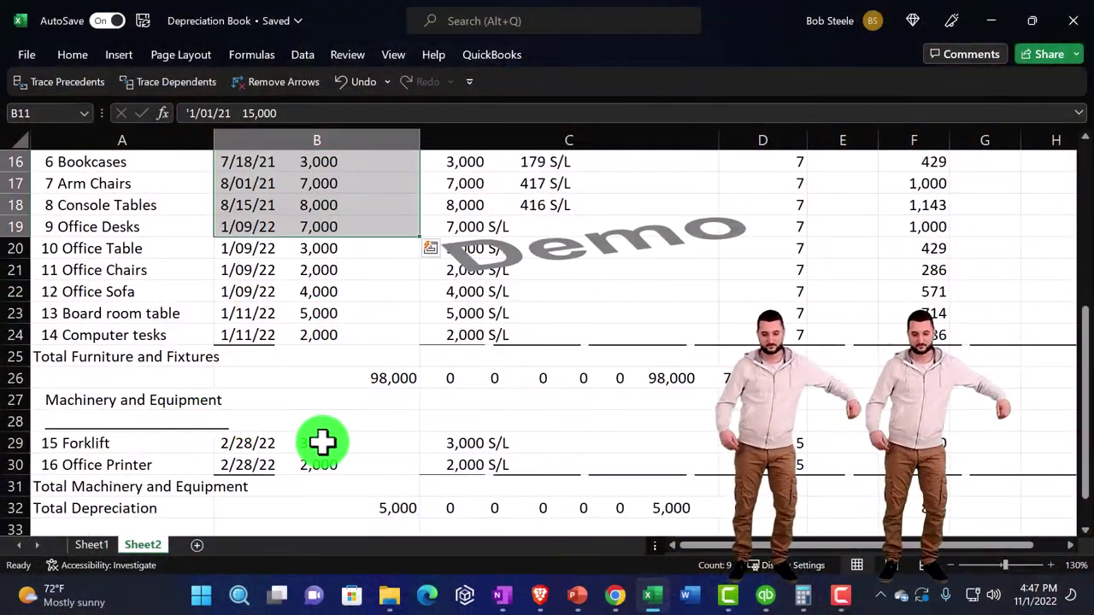
{"action": "left_click_drag", "start_coordinate": [323, 442], "coordinate": [329, 460]}
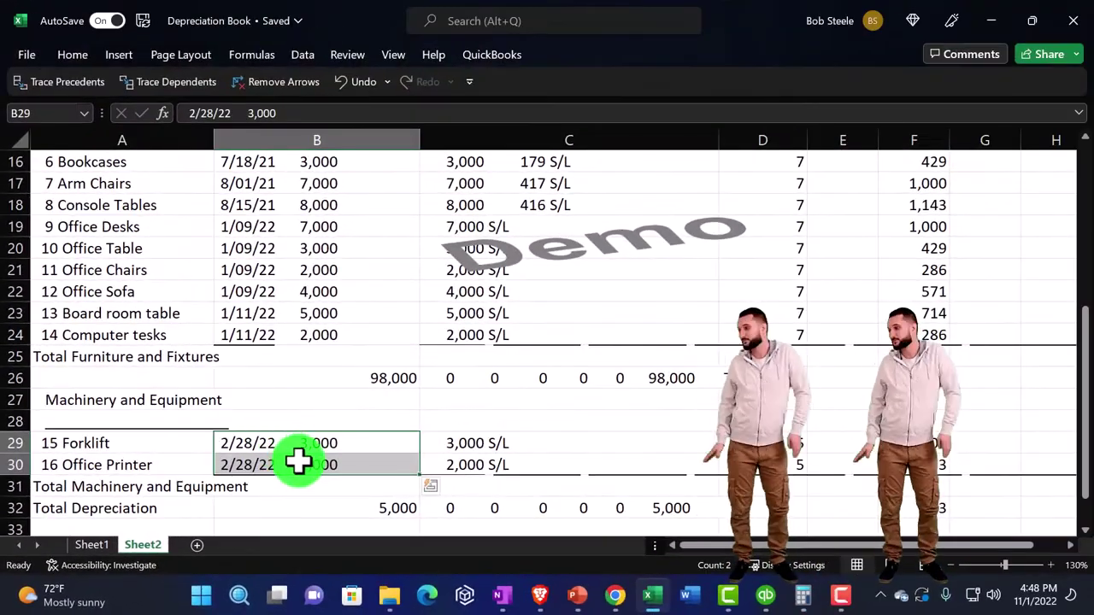
Compare the Furniture and Fixtures items and total with the forklift and office printer under Machinery and Equipment in the depreciation schedule
{"action": "scroll", "coordinate": [325, 462], "scroll_direction": "down", "scroll_amount": 1}
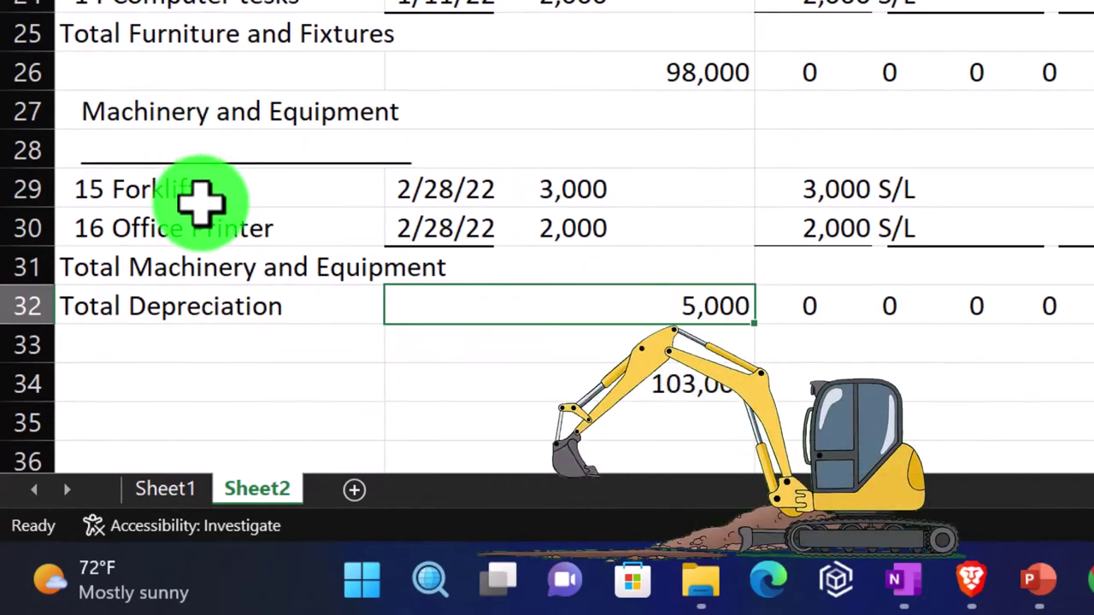
{"action": "scroll", "coordinate": [201, 201], "scroll_direction": "up", "scroll_amount": 3}
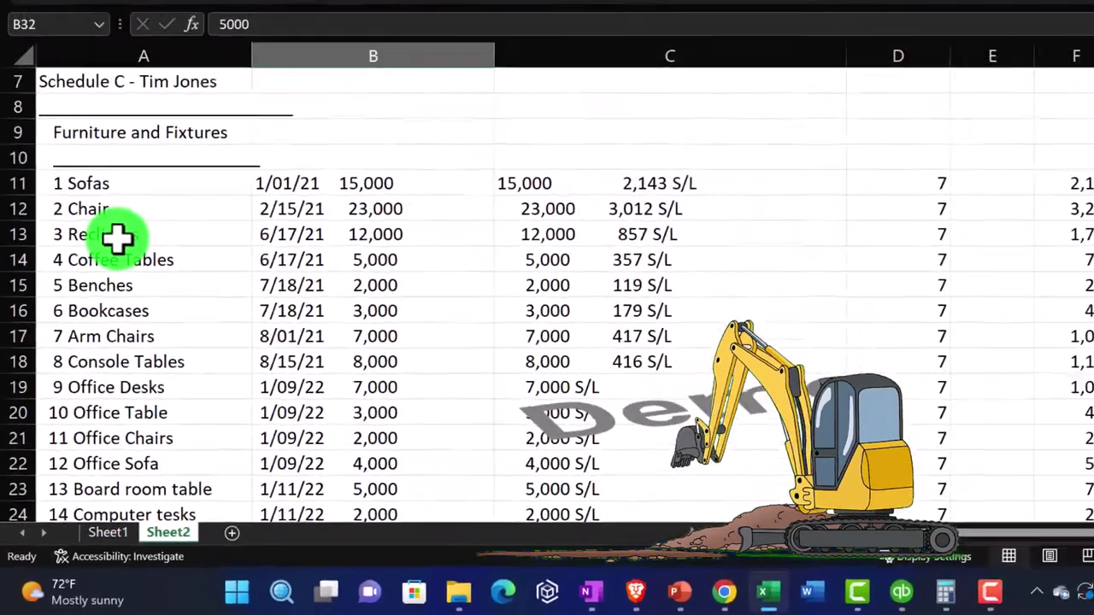
{"action": "scroll", "coordinate": [117, 240], "scroll_direction": "up", "scroll_amount": 1}
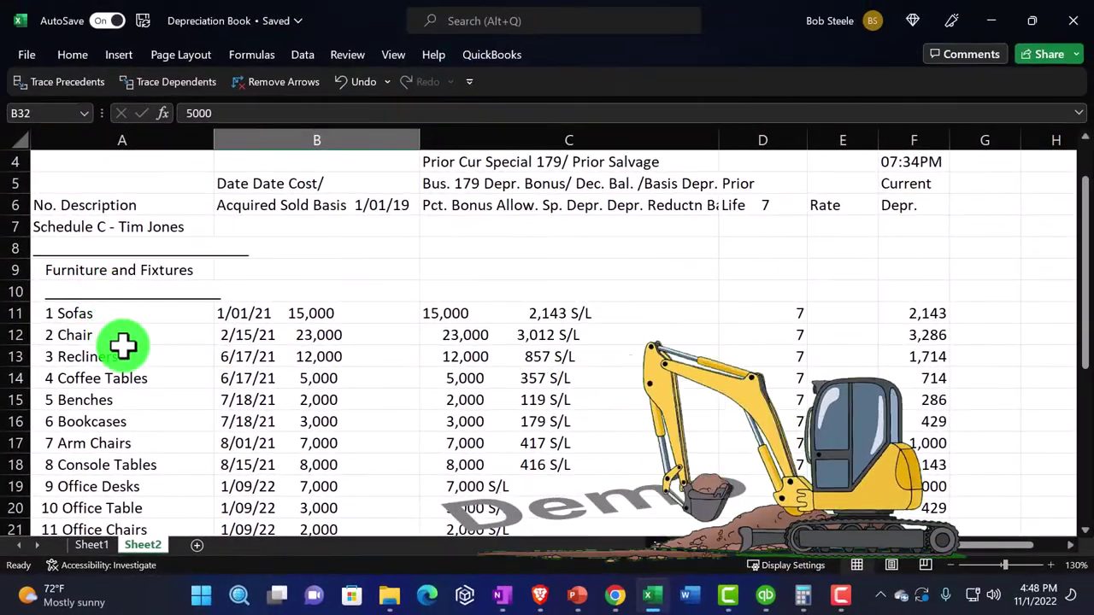
{"action": "scroll", "coordinate": [122, 345], "scroll_direction": "down", "scroll_amount": 1}
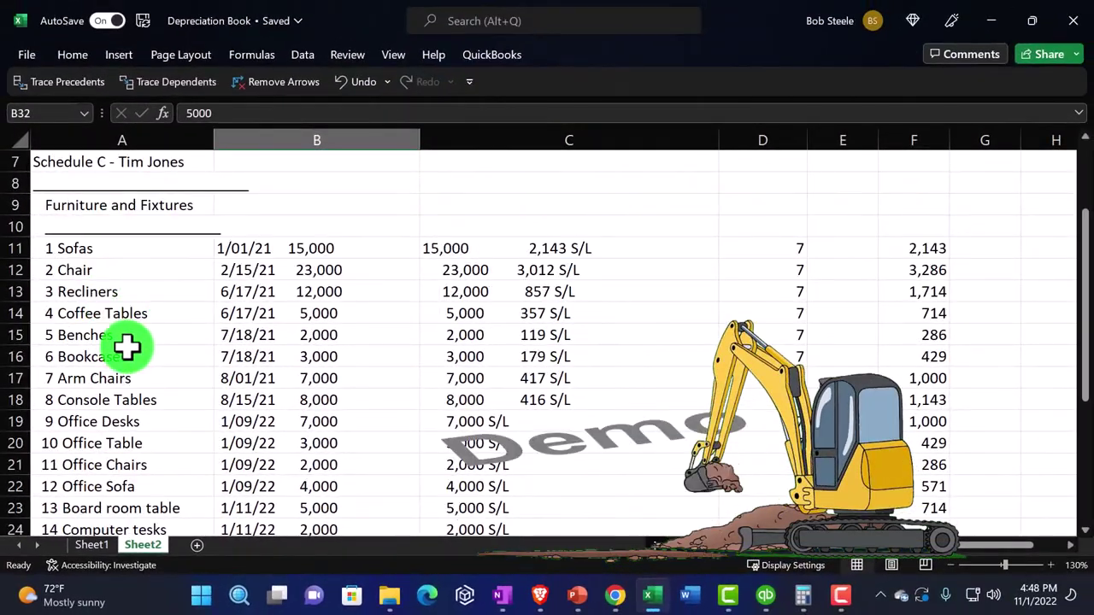
{"action": "scroll", "coordinate": [128, 345], "scroll_direction": "down", "scroll_amount": 3}
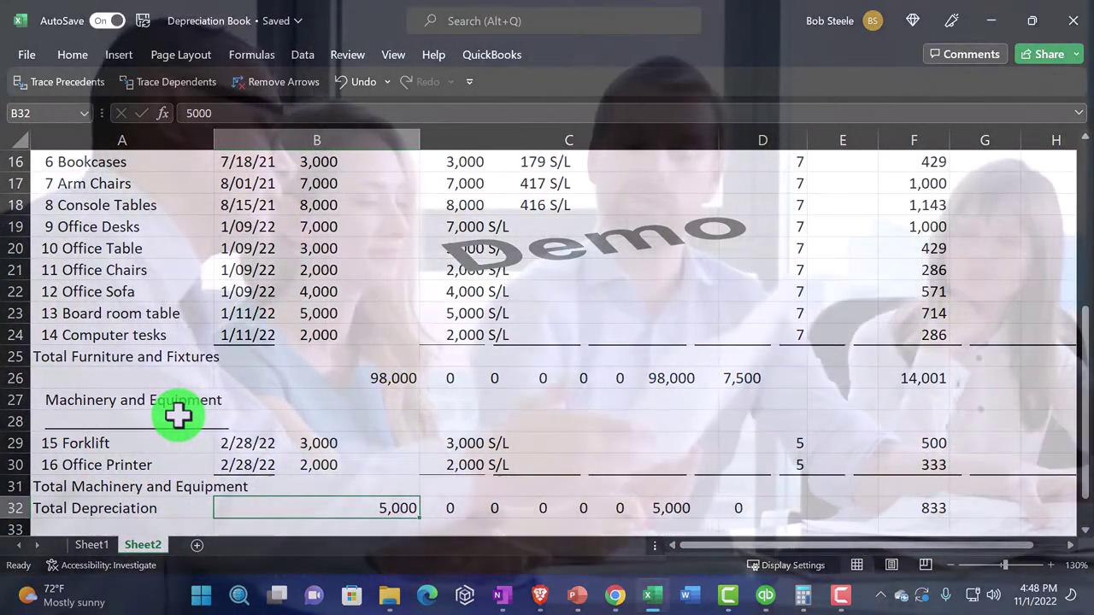
Switch to QuickBooks, look over the general journal entry option among the company commands, and return to the Chart of Accounts
{"action": "left_click", "coordinate": [654, 577]}
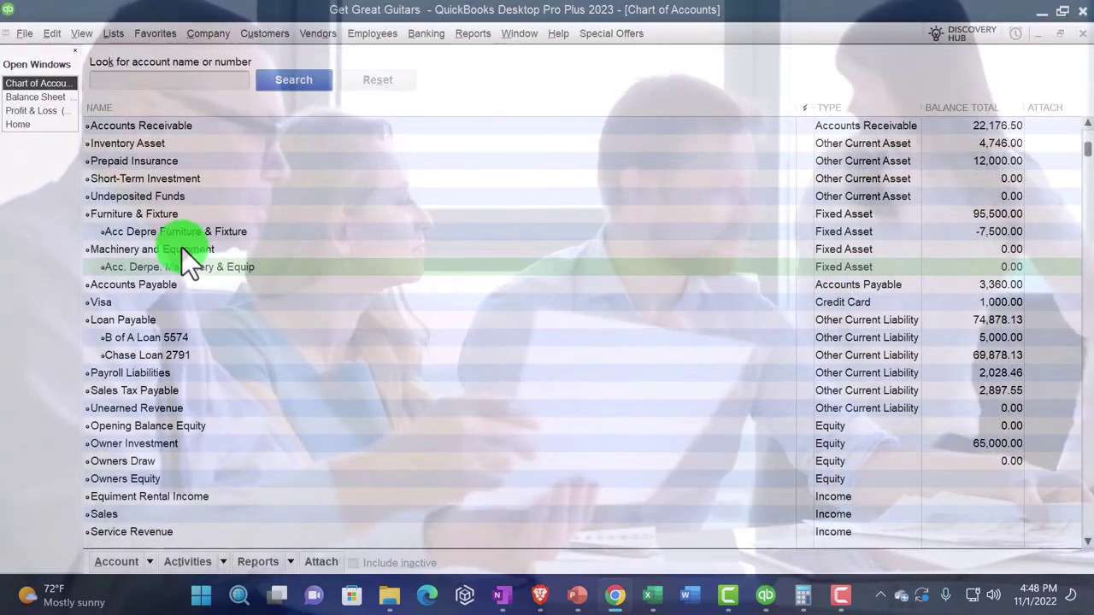
{"action": "left_click", "coordinate": [182, 249]}
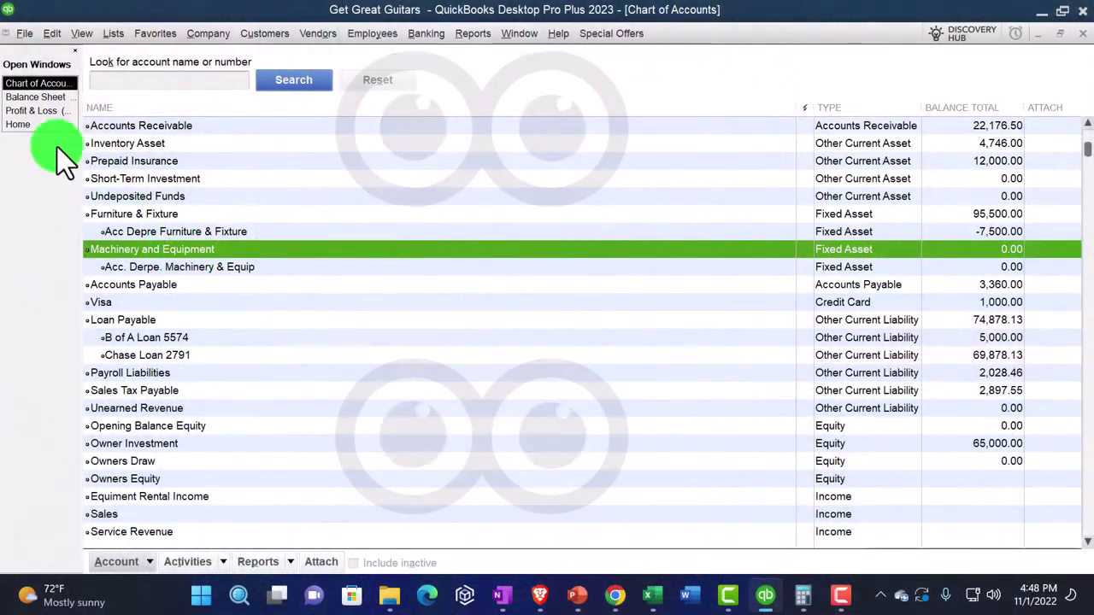
{"action": "left_click", "coordinate": [31, 126]}
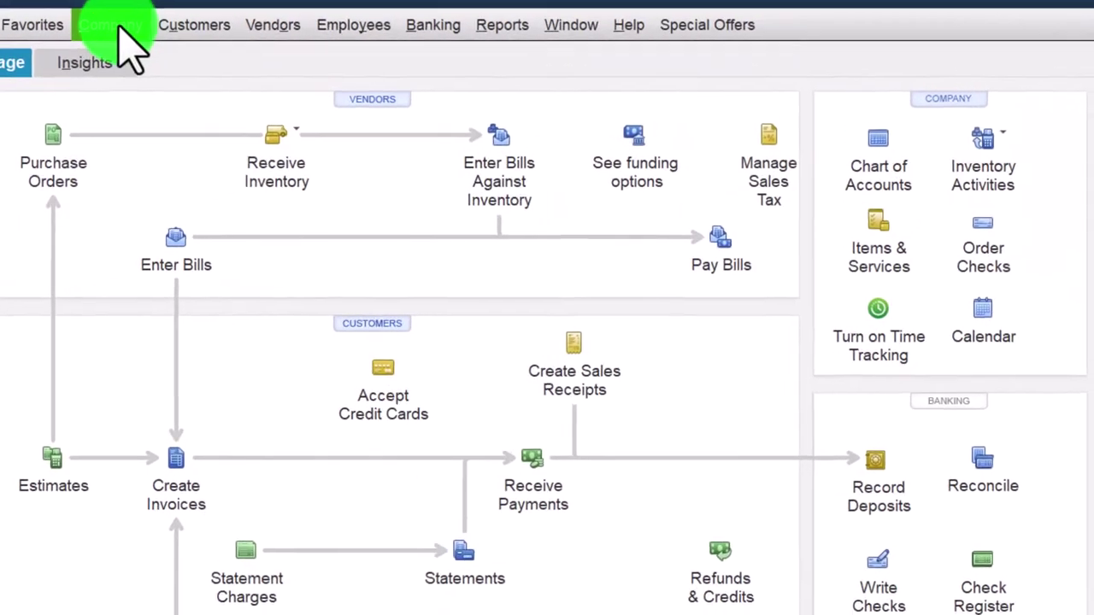
{"action": "left_click", "coordinate": [208, 33]}
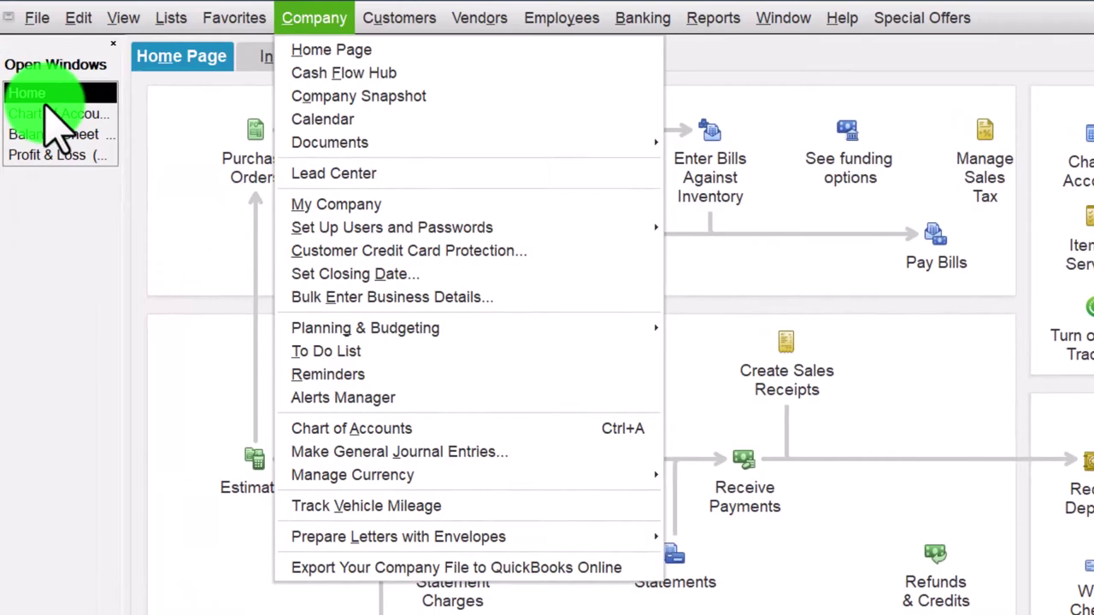
{"action": "left_click", "coordinate": [45, 111]}
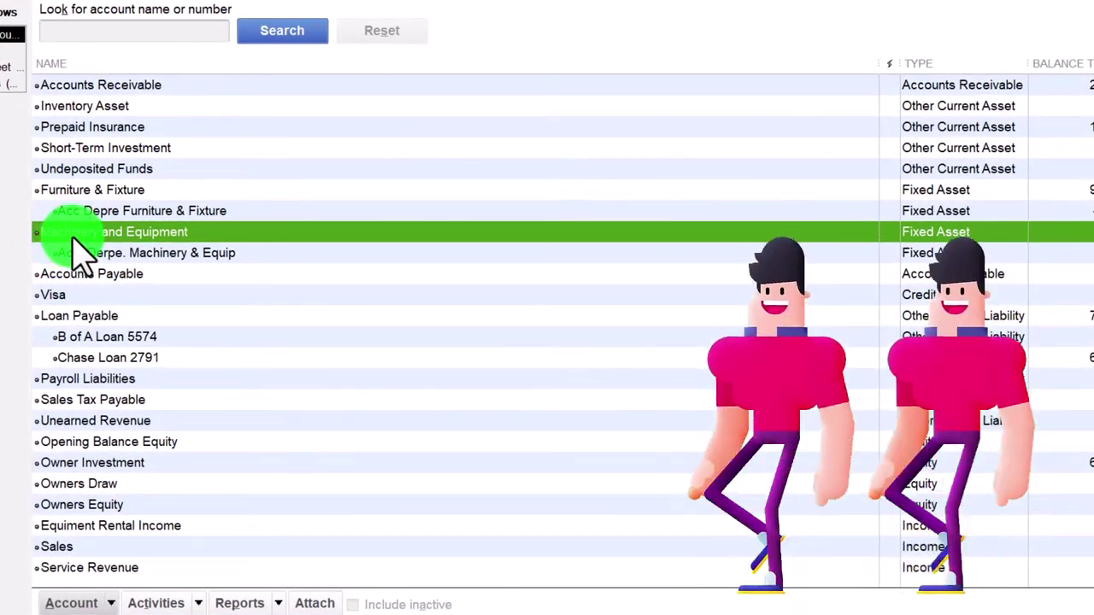
In the Machinery and Equipment register, enter a 5,000.00 increase dated 02/27/2022 against the Furniture & Fixture account
{"action": "double_click", "coordinate": [156, 236]}
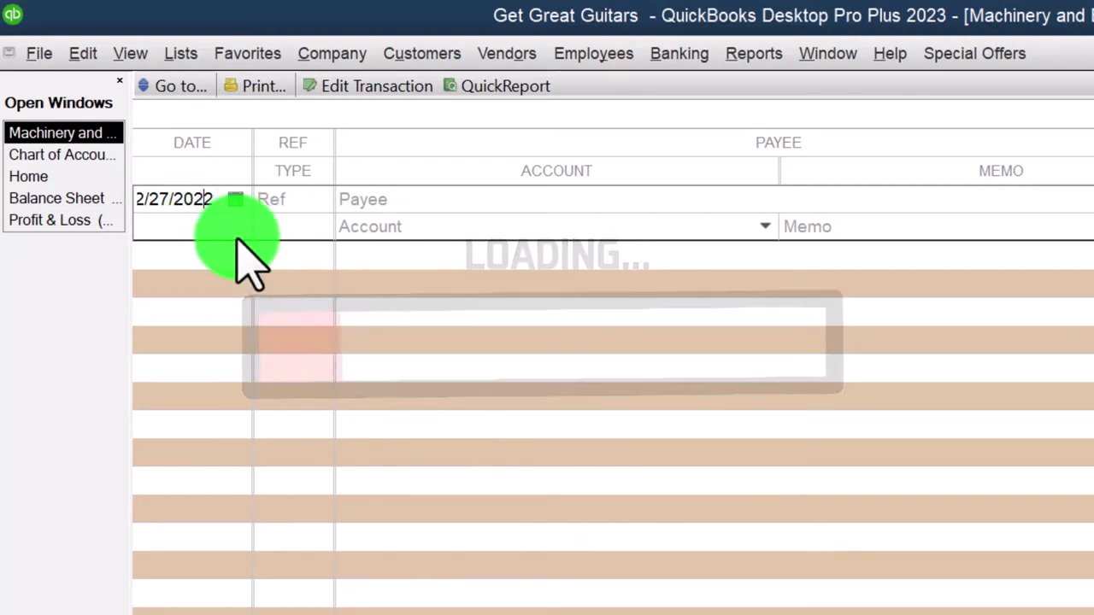
{"action": "key", "text": "Tab"}
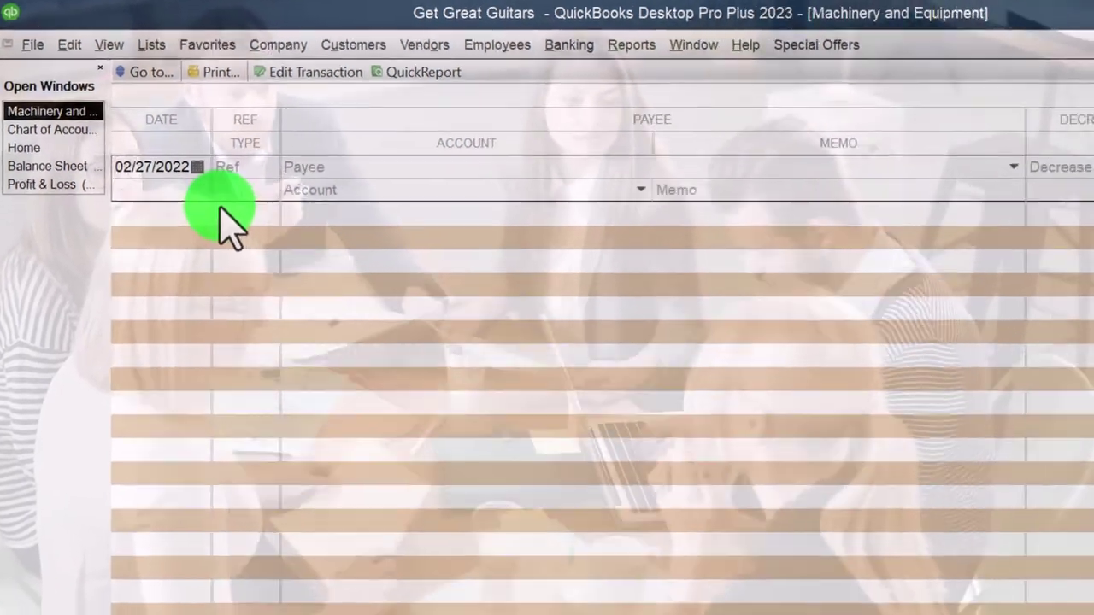
{"action": "type", "text": "5000"}
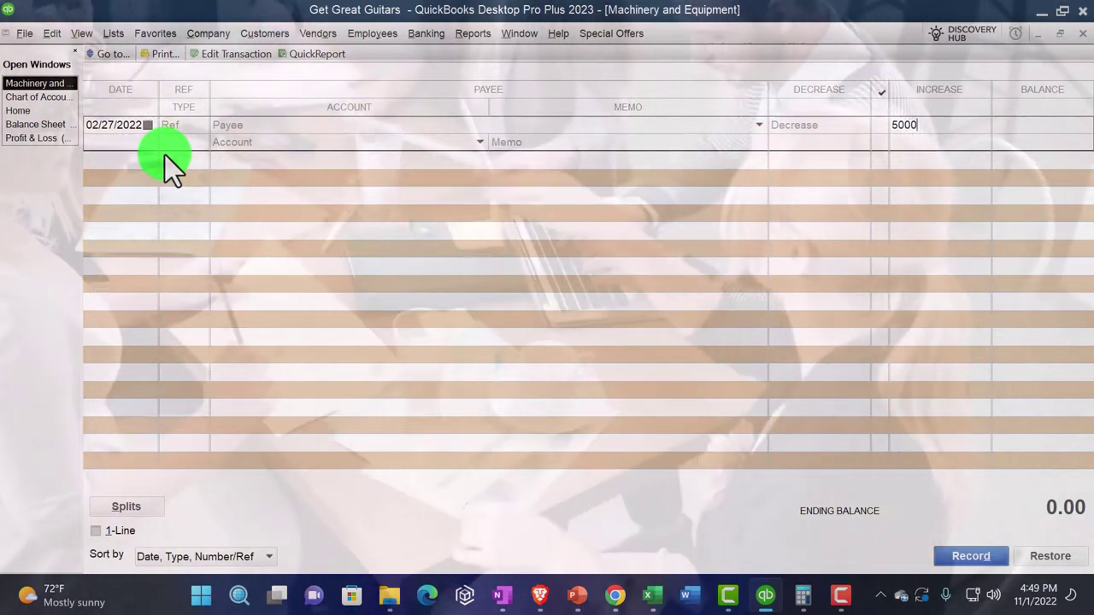
{"action": "key", "text": "Tab"}
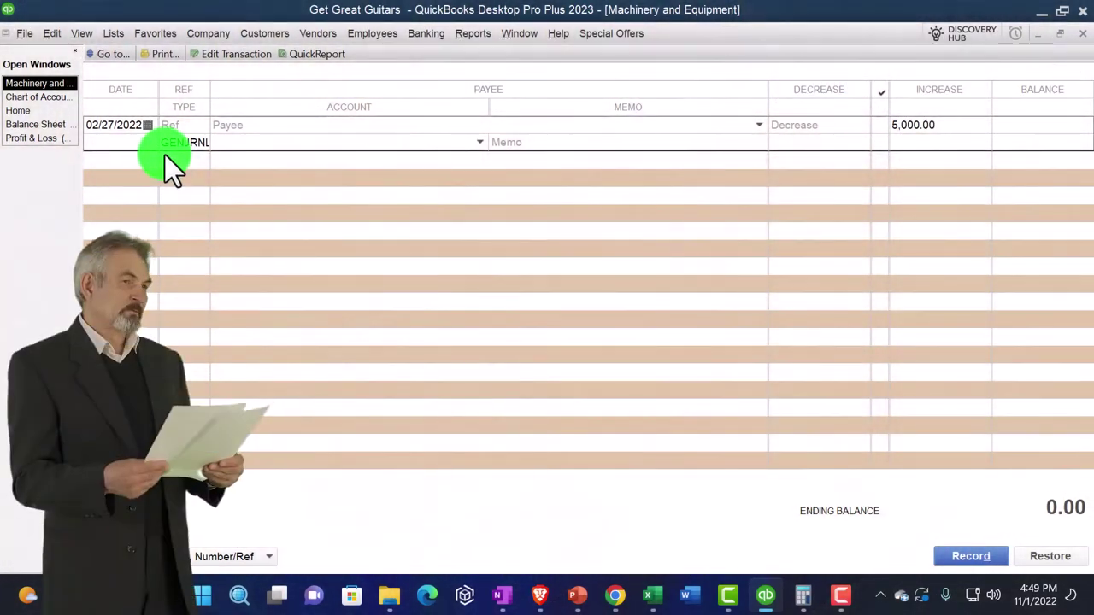
{"action": "type", "text": "Furniture & Fixture"}
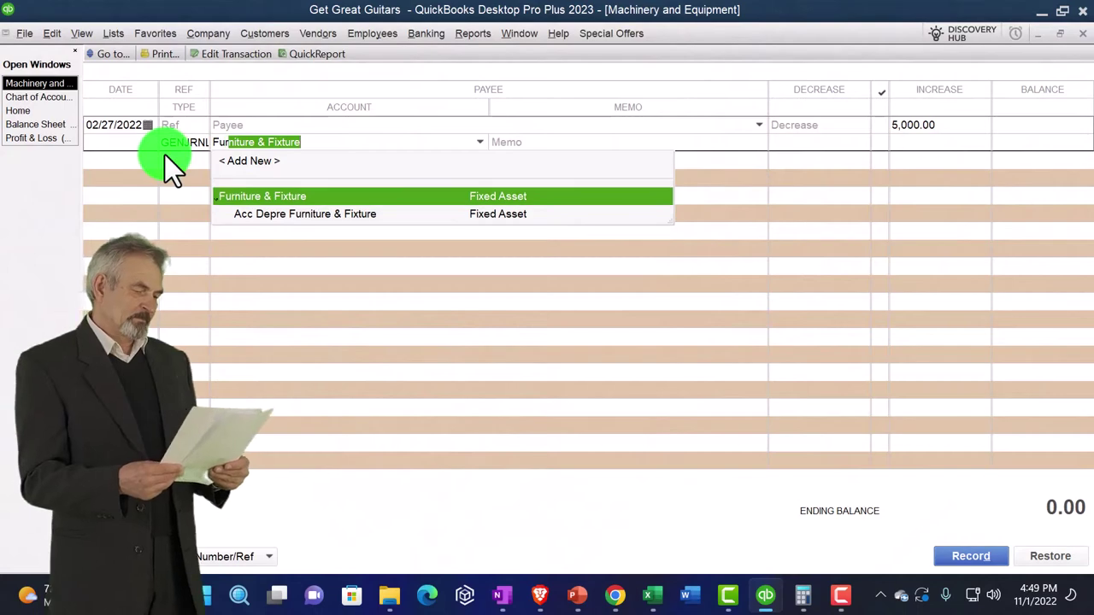
{"action": "key", "text": "Tab"}
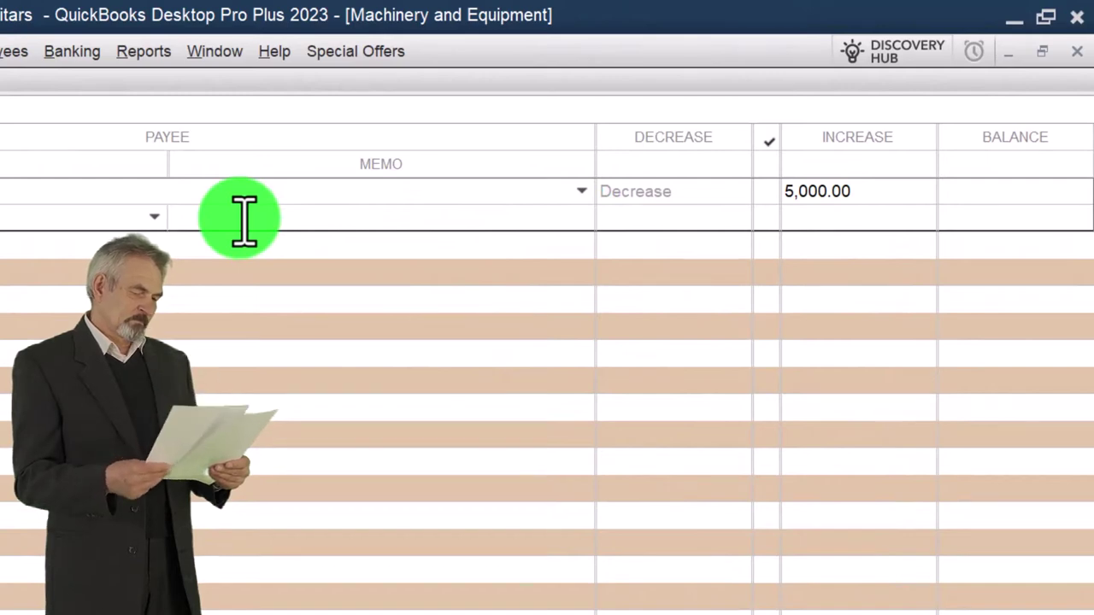
Give the register entry the memo "To adjust fixed asset to derpe subledger categories" and record it
{"action": "type", "text": "To adjust"}
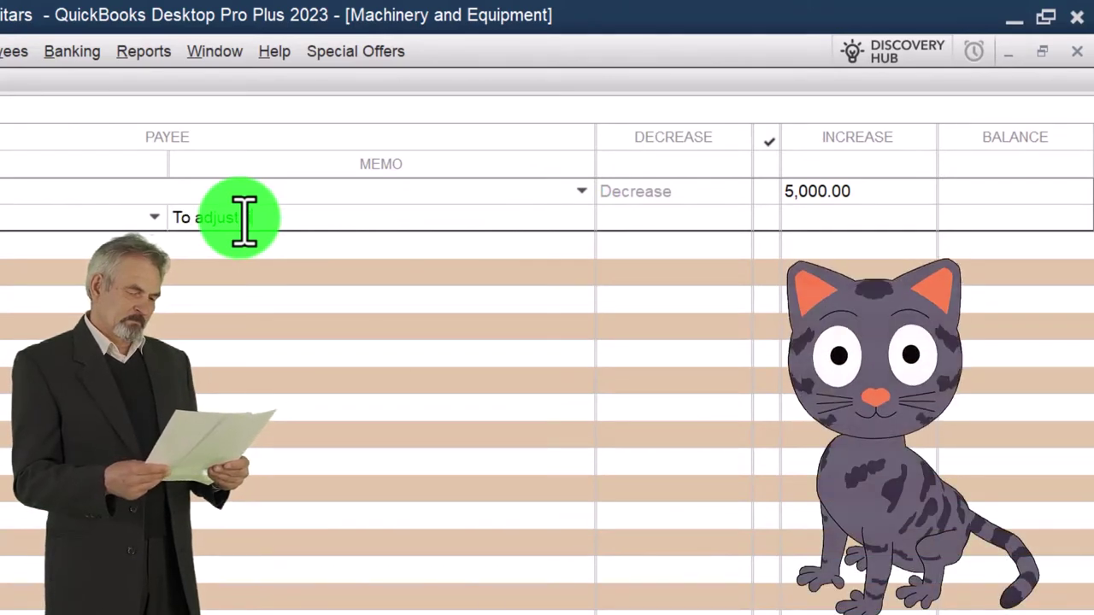
{"action": "type", "text": " fixed asset "}
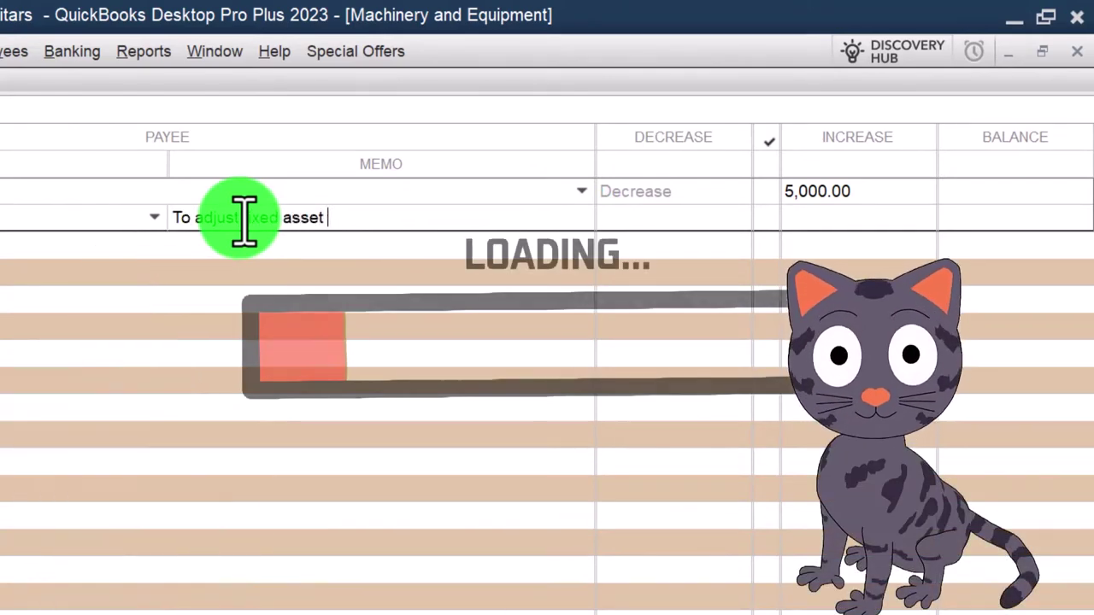
{"action": "type", "text": "to derpeca"}
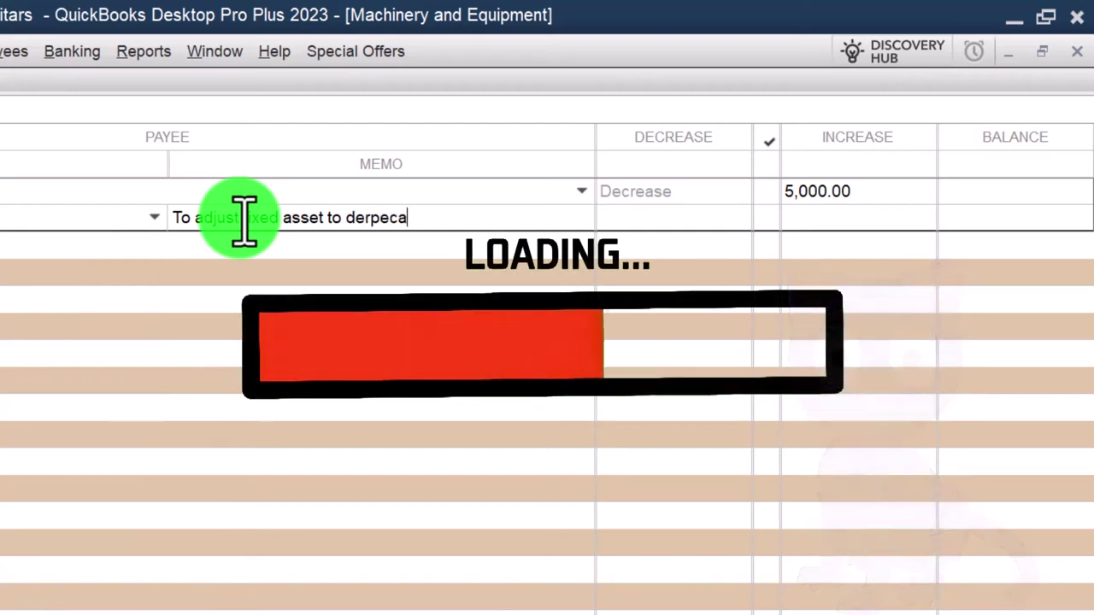
{"action": "key", "text": "BackSpace"}
{"action": "key", "text": "BackSpace"}
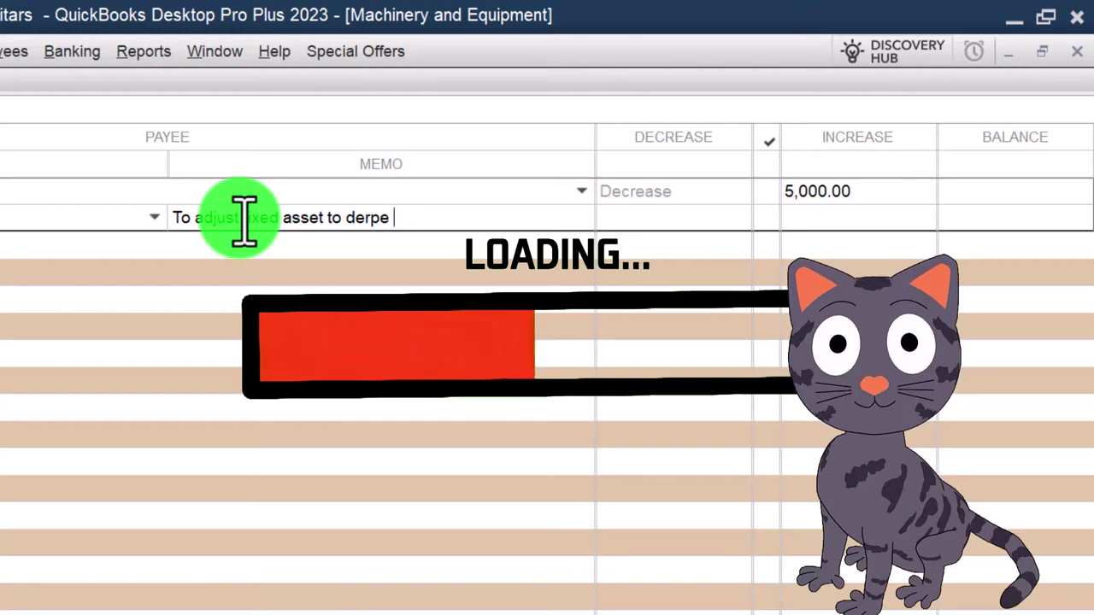
{"action": "type", "text": "sub"}
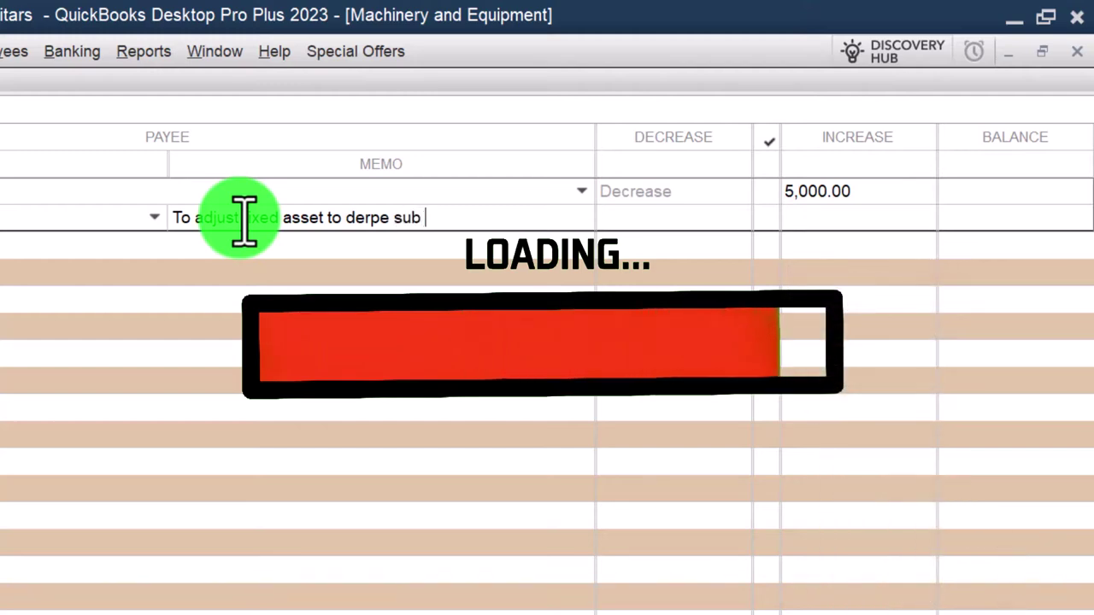
{"action": "type", "text": "ledger categ"}
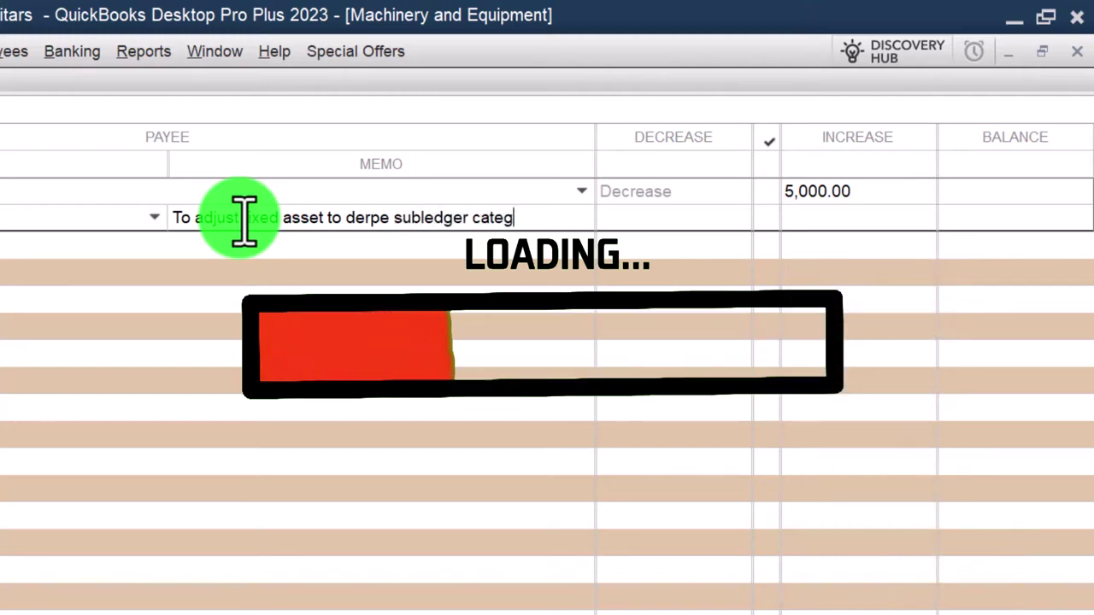
{"action": "type", "text": "ories"}
{"action": "key", "text": "Return"}
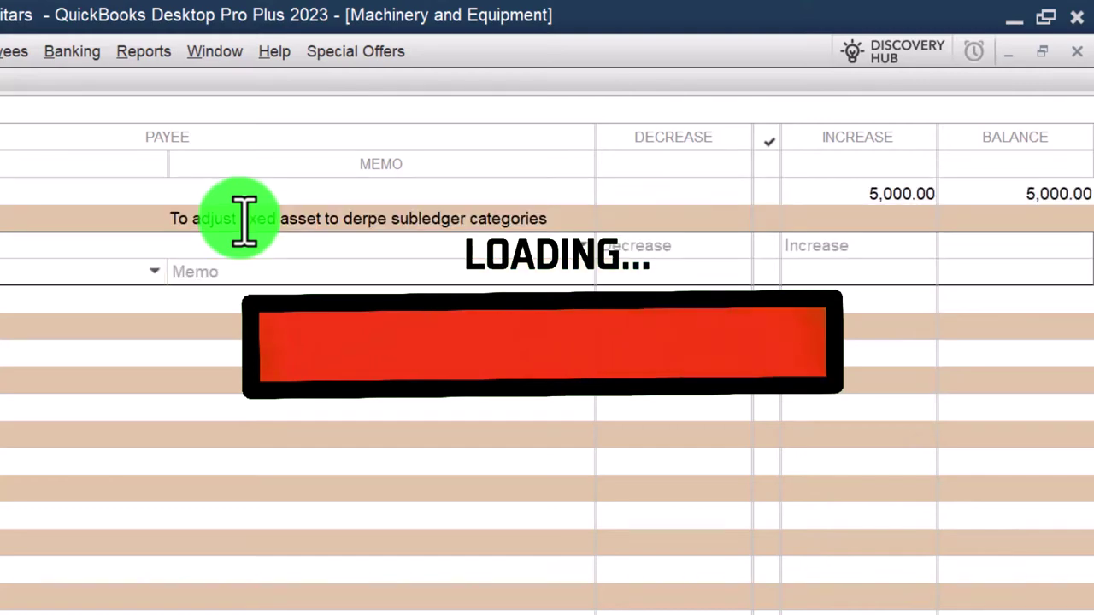
Close the register and review the Fixed Assets section of the refreshed Balance Sheet
{"action": "left_click", "coordinate": [1076, 51]}
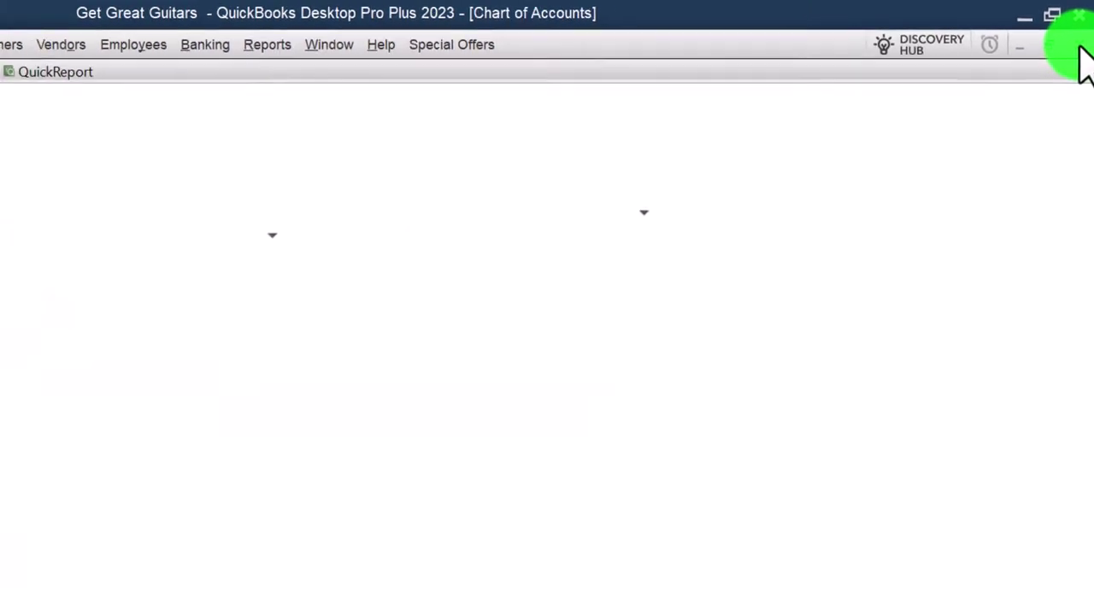
{"action": "scroll", "coordinate": [278, 437], "scroll_direction": "up", "scroll_amount": 4}
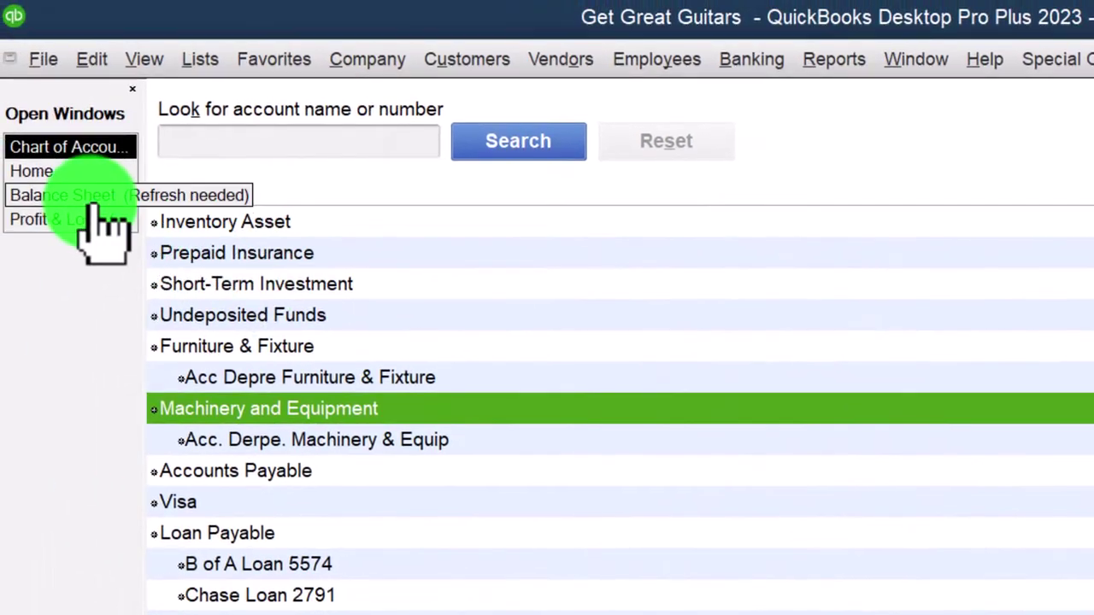
{"action": "left_click", "coordinate": [94, 205]}
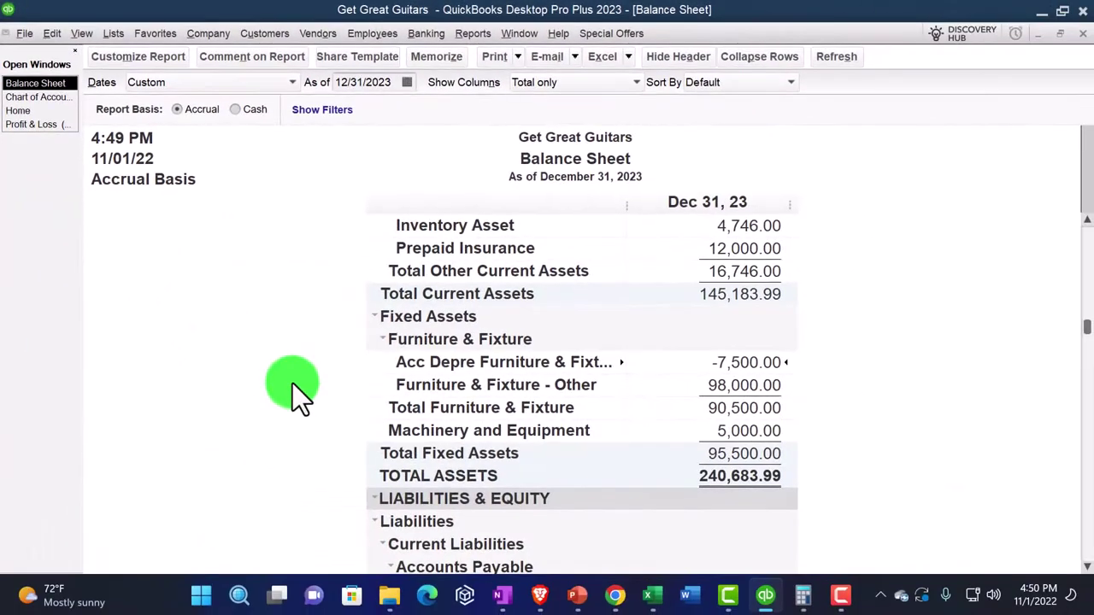
{"action": "scroll", "coordinate": [289, 385], "scroll_direction": "up", "scroll_amount": 2}
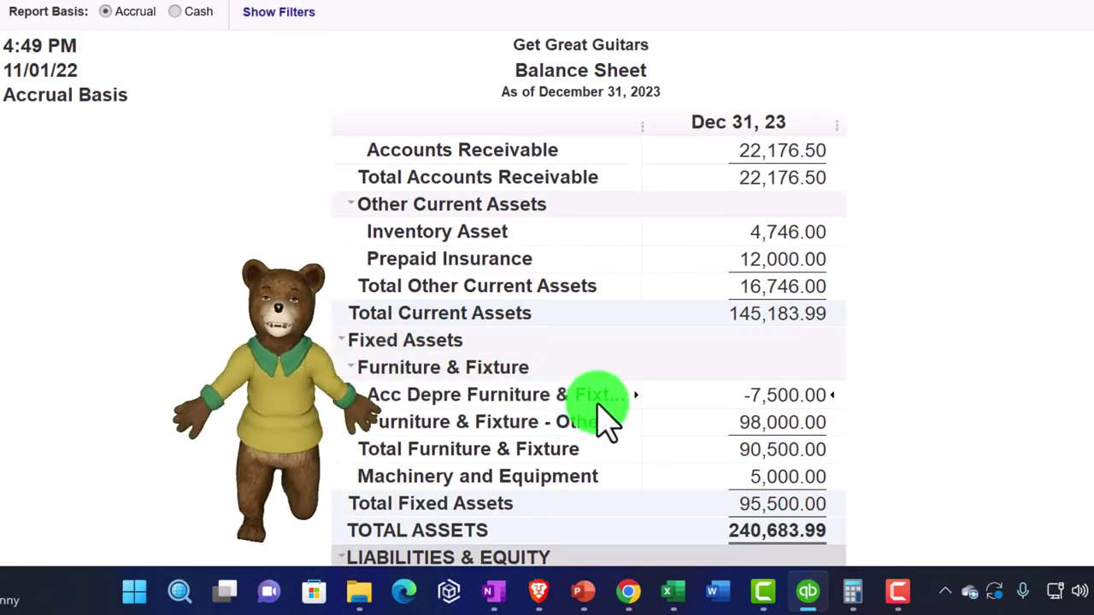
{"action": "scroll", "coordinate": [478, 359], "scroll_direction": "down", "scroll_amount": 1}
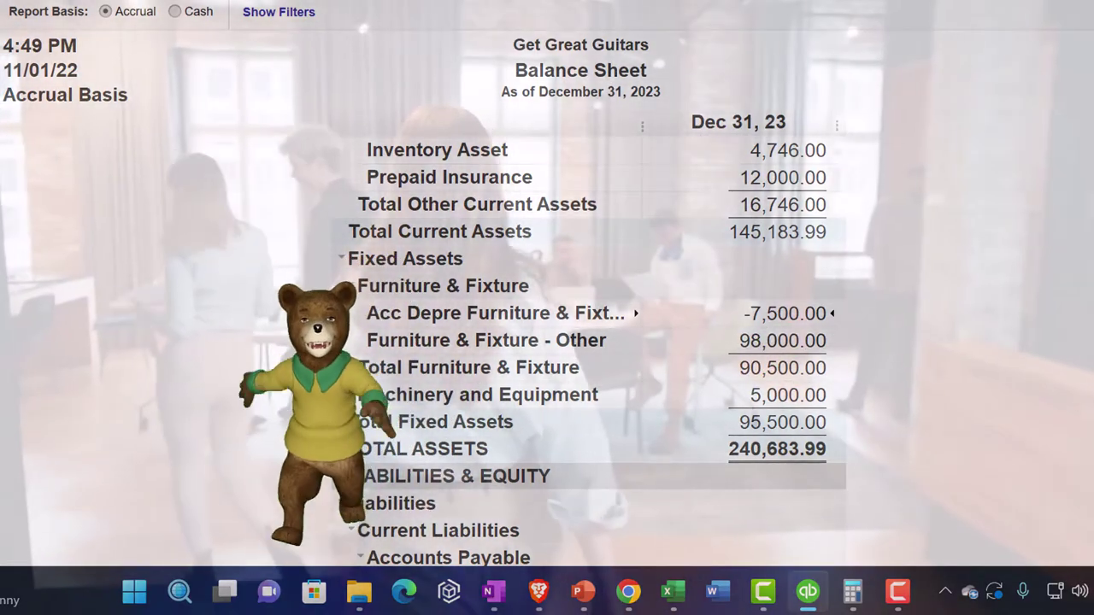
Subtract 7,500 from 98,000 in the calculator to check the furniture net book value, and move the calculator away from the report
{"action": "left_click", "coordinate": [852, 590]}
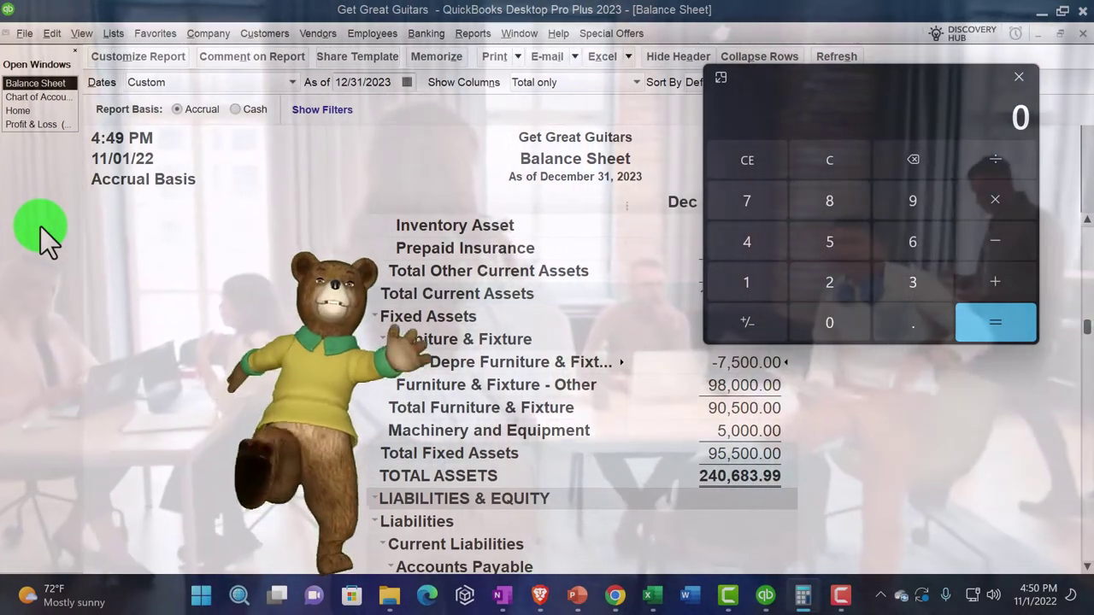
{"action": "type", "text": "98,"}
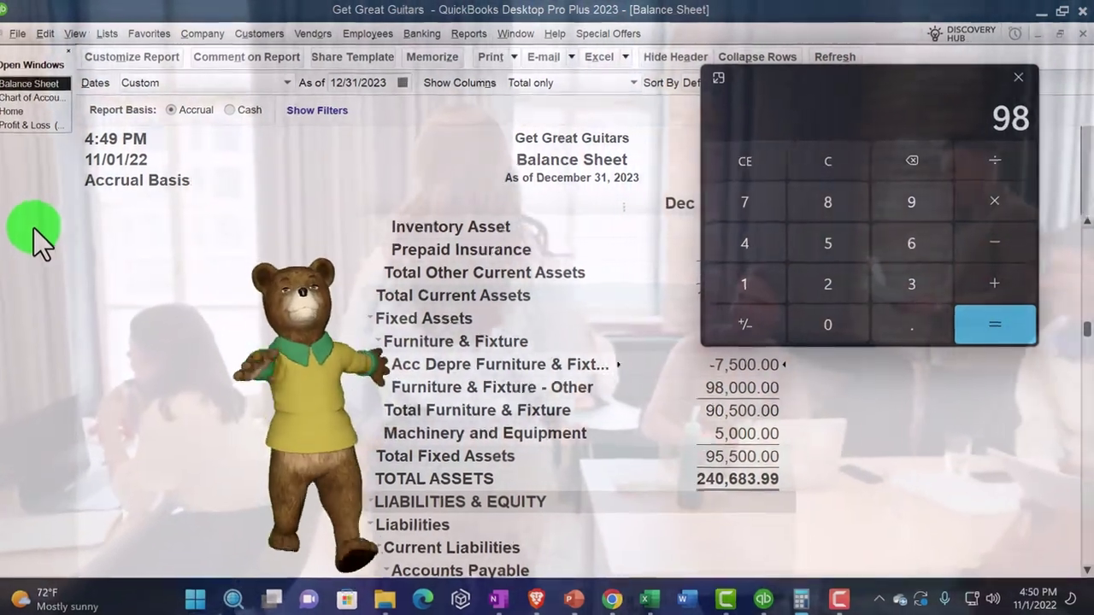
{"action": "type", "text": "000"}
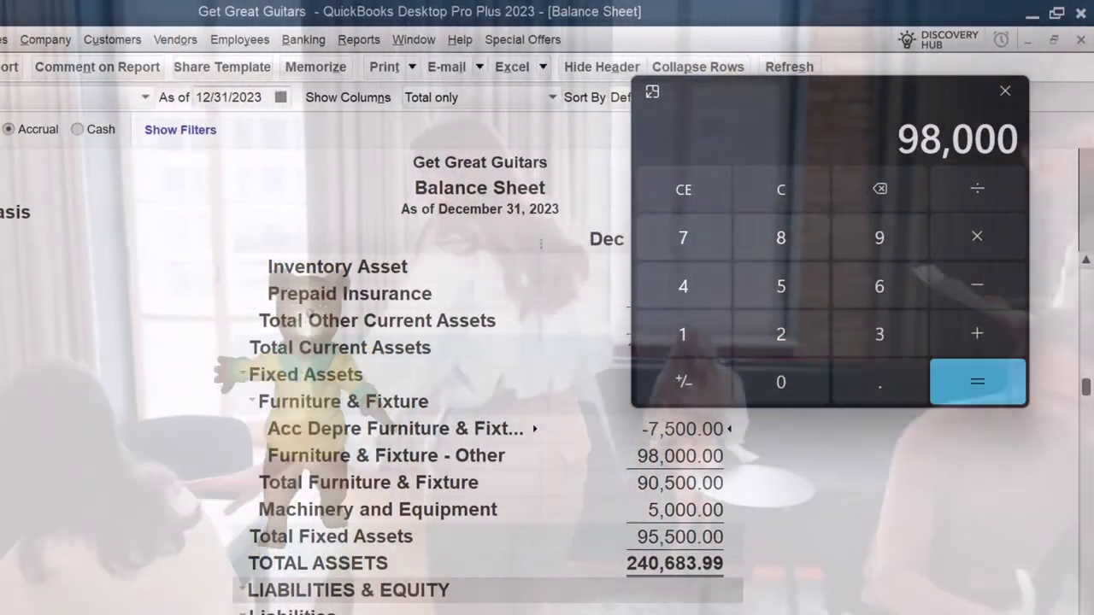
{"action": "key", "text": "minus"}
{"action": "type", "text": "7500"}
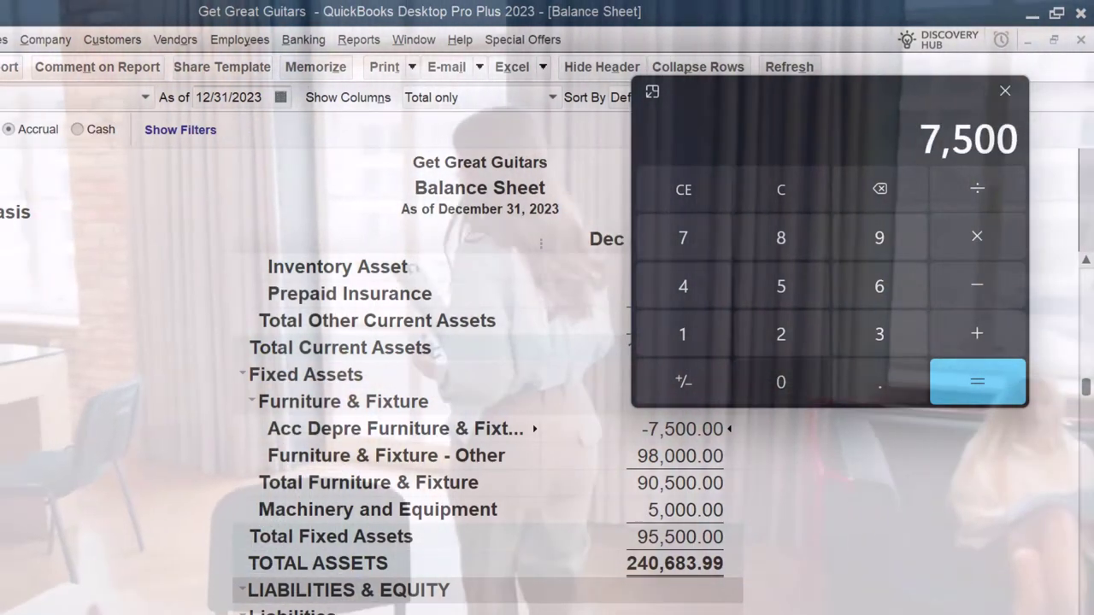
{"action": "key", "text": "Return"}
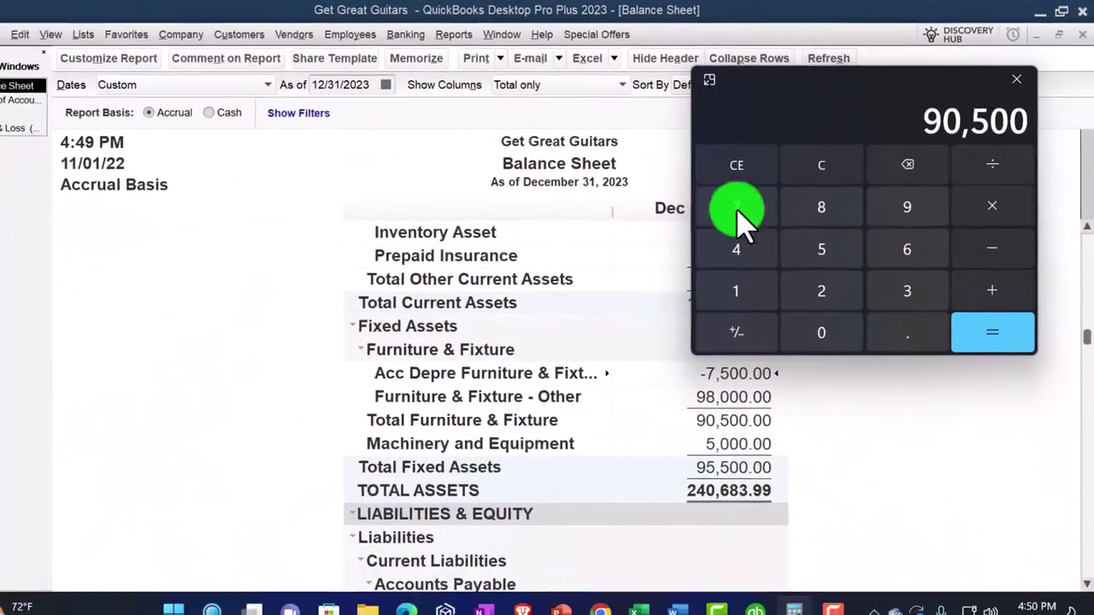
{"action": "left_click_drag", "start_coordinate": [802, 83], "coordinate": [1093, 192]}
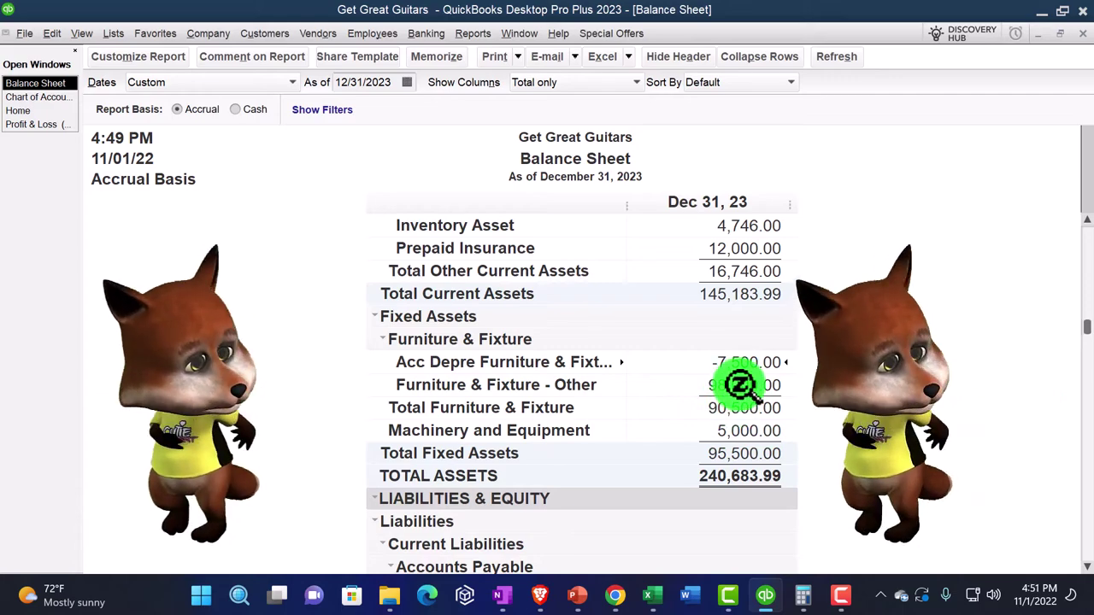
Open the transaction detail behind the Furniture & Fixture - Other balance on the Balance Sheet
{"action": "double_click", "coordinate": [740, 386]}
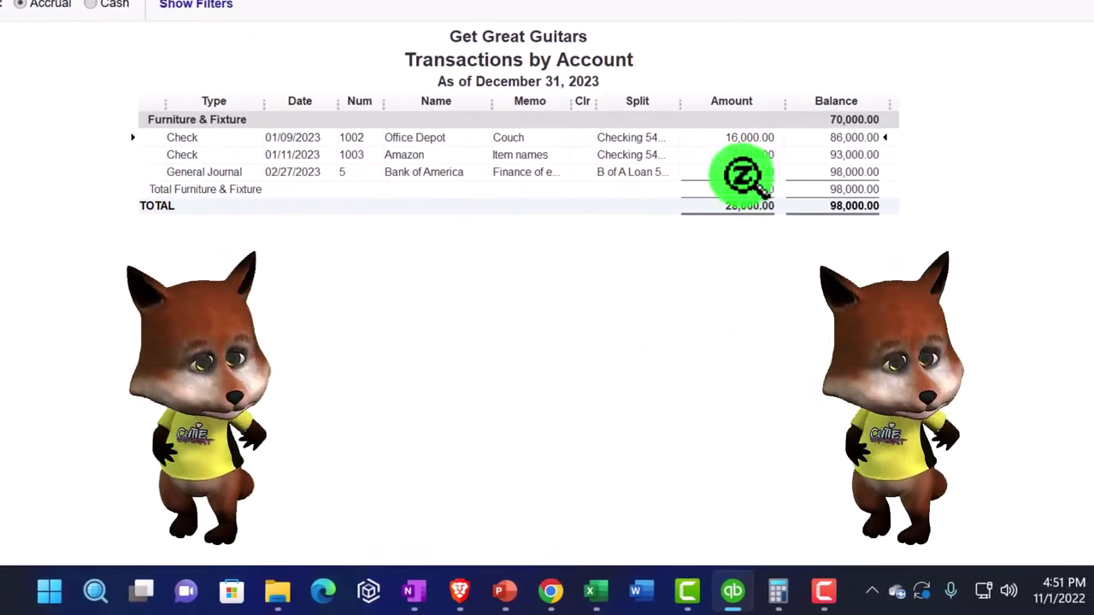
Change the date of the 5,000 Machinery and Equipment entry in the Furniture & Fixture register to 02/27/2023 and record it
{"action": "double_click", "coordinate": [742, 175]}
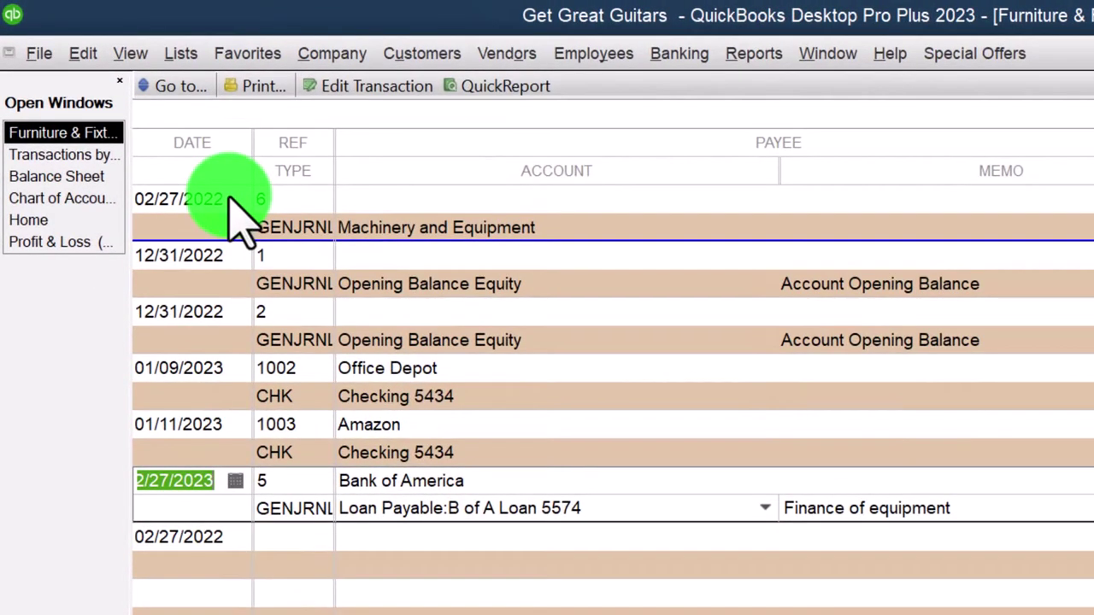
{"action": "left_click", "coordinate": [239, 210]}
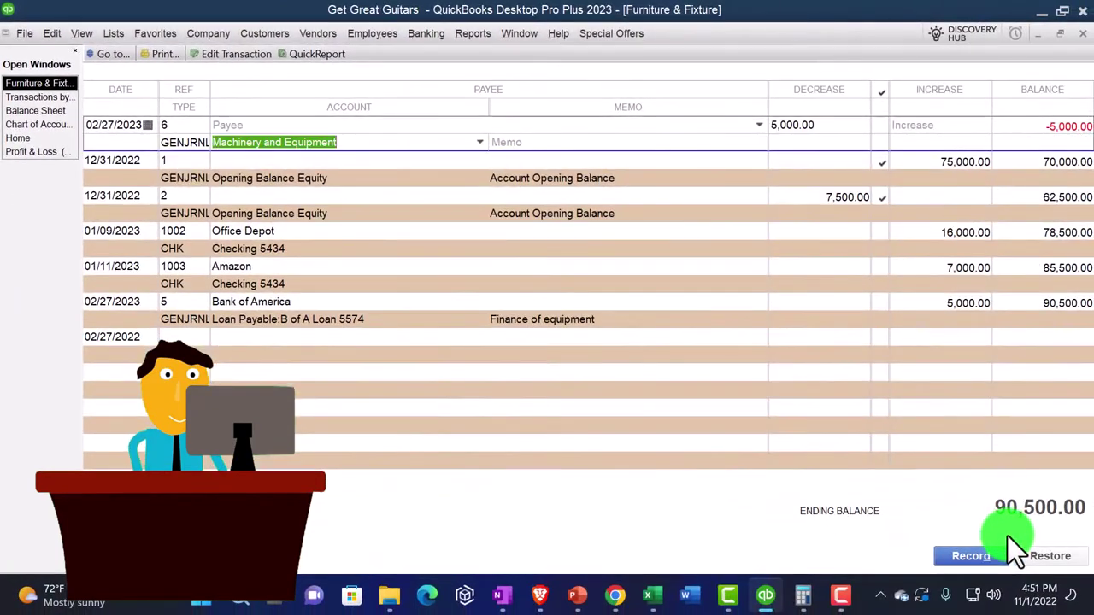
{"action": "left_click", "coordinate": [1008, 535]}
{"action": "left_click", "coordinate": [481, 197]}
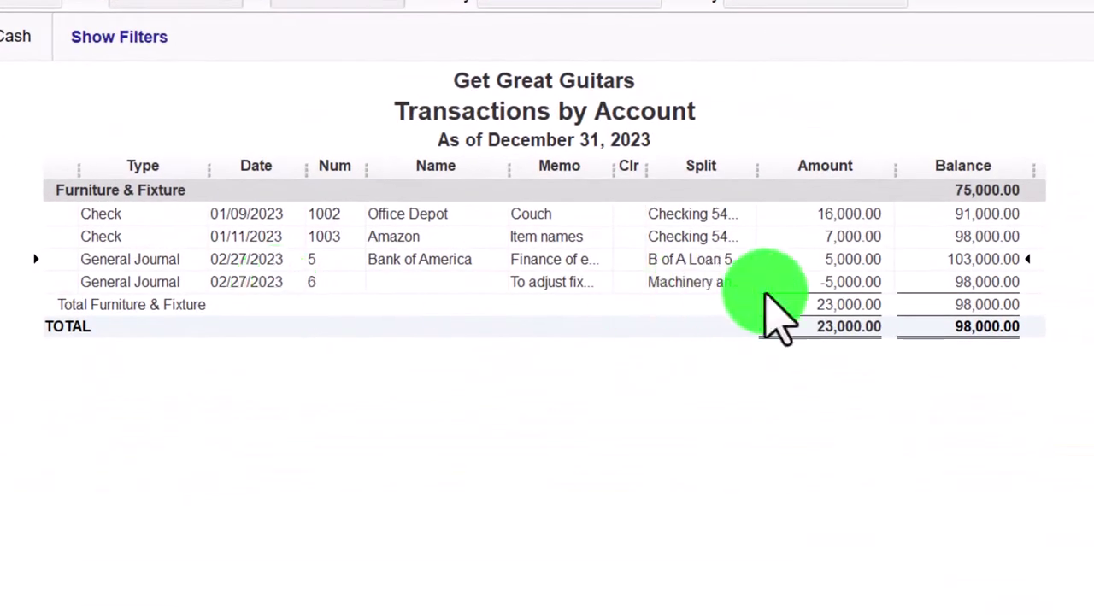
Open general journal entry 6 from the Transactions by Account report in the journal entry form and dismiss the numbering notice
{"action": "double_click", "coordinate": [862, 284]}
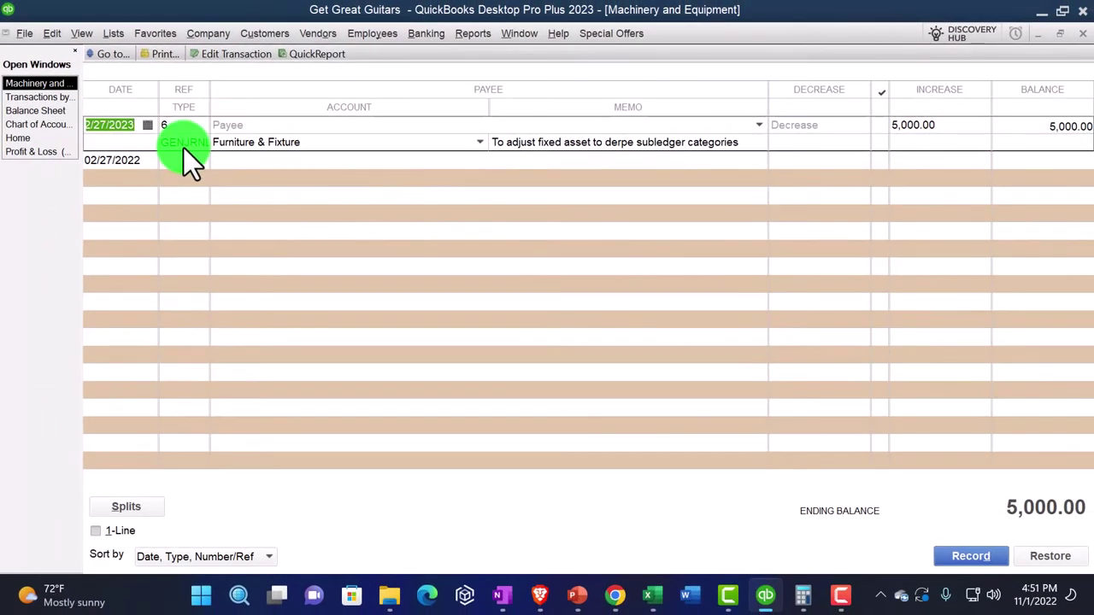
{"action": "double_click", "coordinate": [184, 148]}
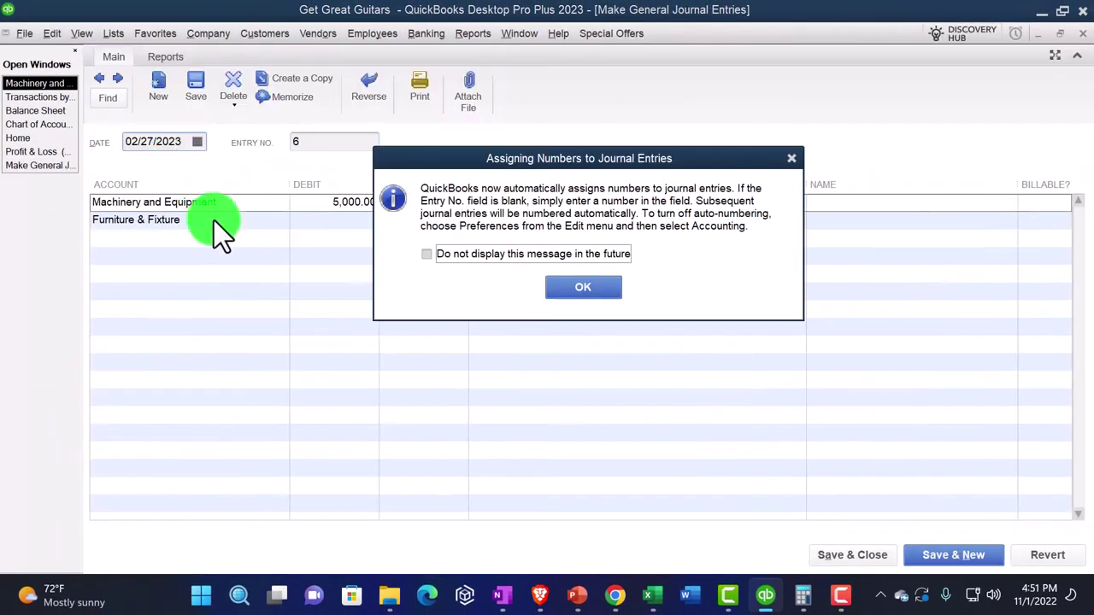
{"action": "left_click", "coordinate": [791, 157]}
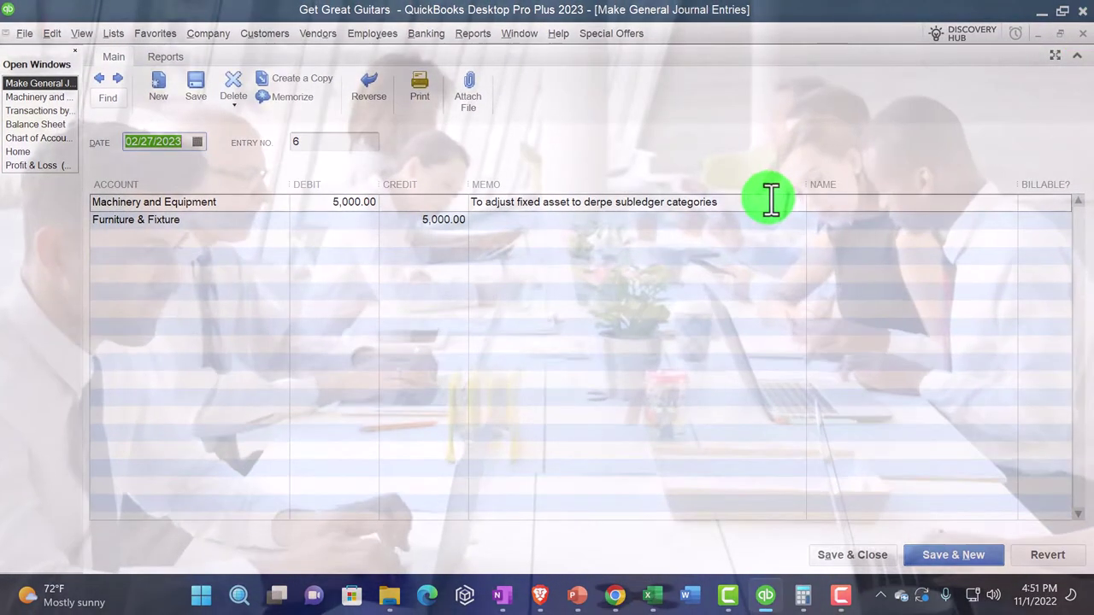
Copy the memo "To adjust fixed asset to derpe subledger categories" onto the Furniture & Fixture line and save the journal entry
{"action": "left_click_drag", "start_coordinate": [772, 203], "coordinate": [442, 202]}
{"action": "key", "text": "ctrl+c"}
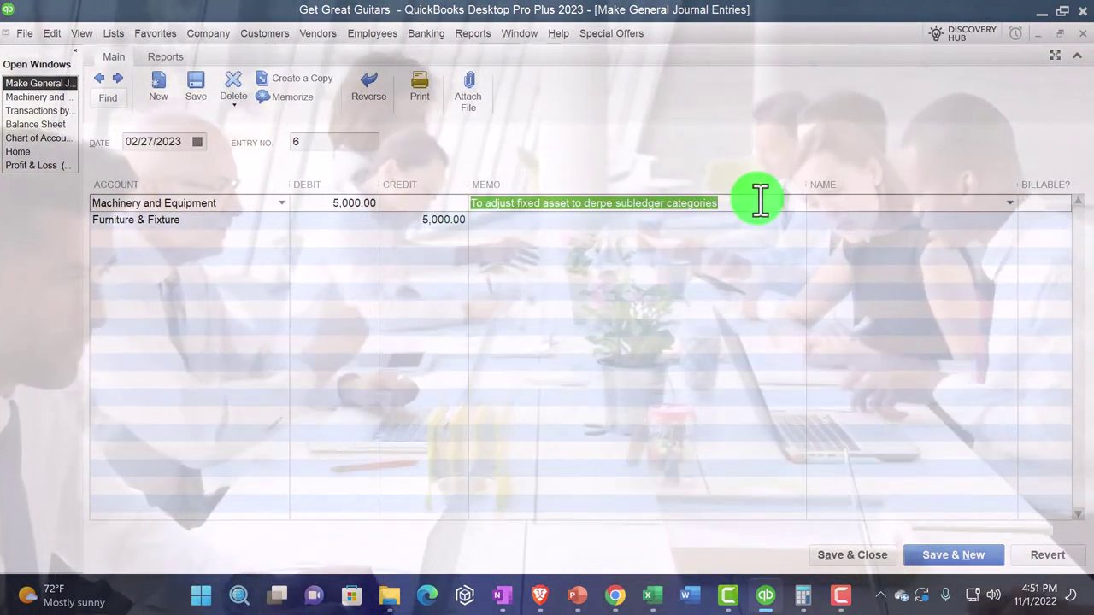
{"action": "left_click", "coordinate": [543, 220]}
{"action": "key", "text": "ctrl+v"}
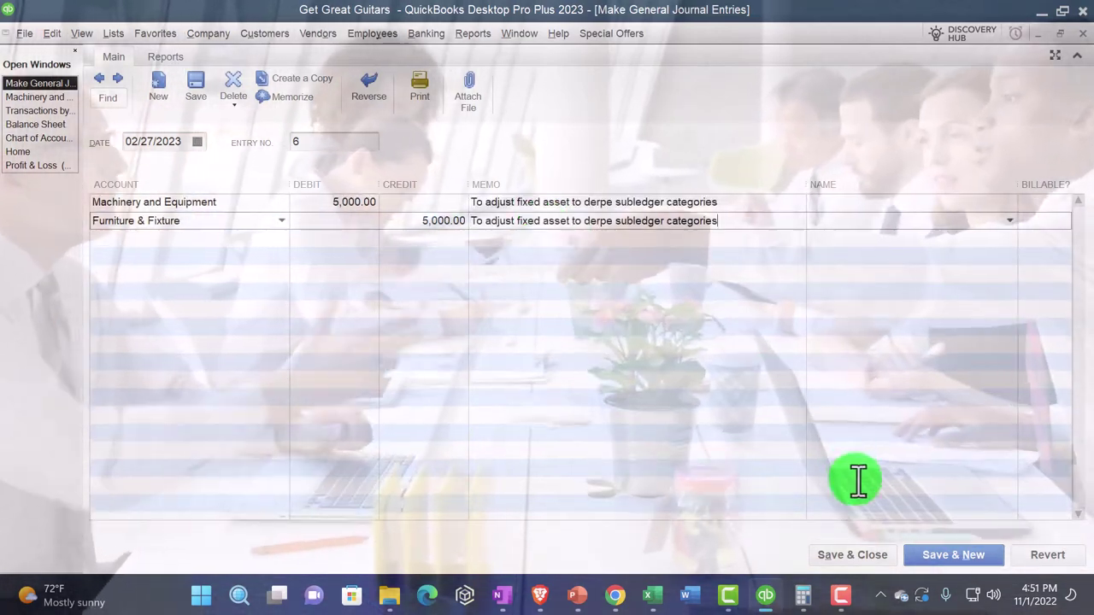
{"action": "left_click", "coordinate": [855, 555]}
{"action": "left_click", "coordinate": [487, 199]}
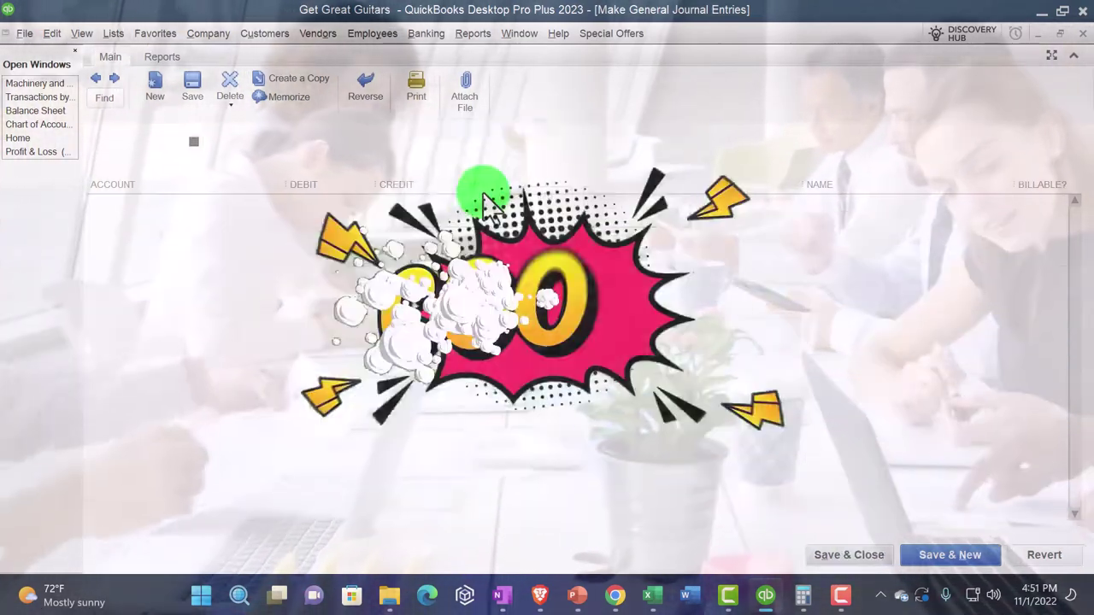
Return to the Balance Sheet and open the transaction detail behind Furniture & Fixture - Other
{"action": "left_click", "coordinate": [1081, 34]}
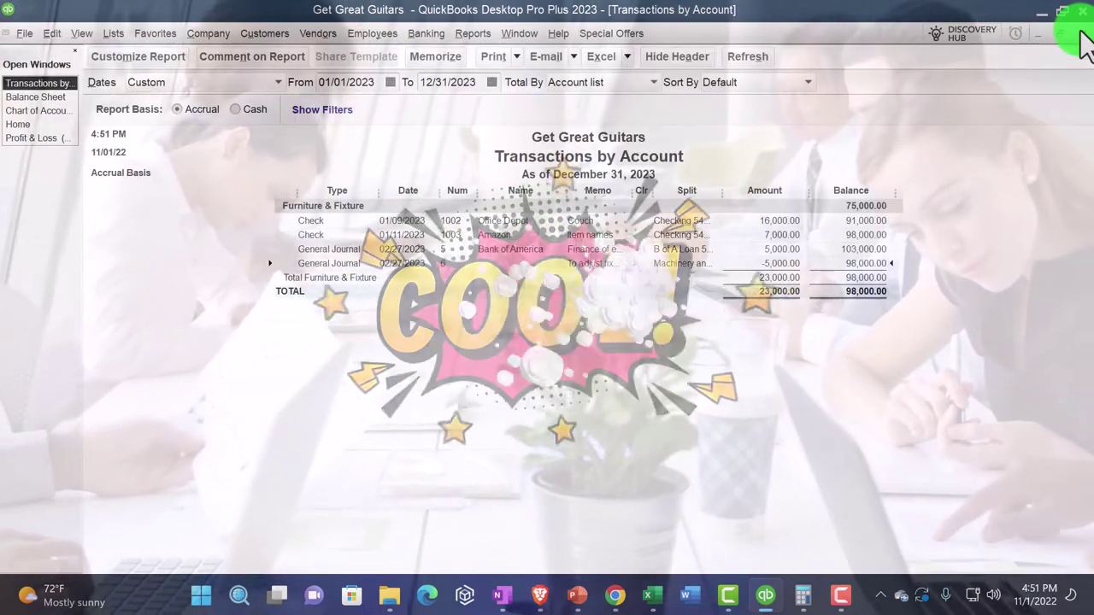
{"action": "left_click", "coordinate": [1082, 34]}
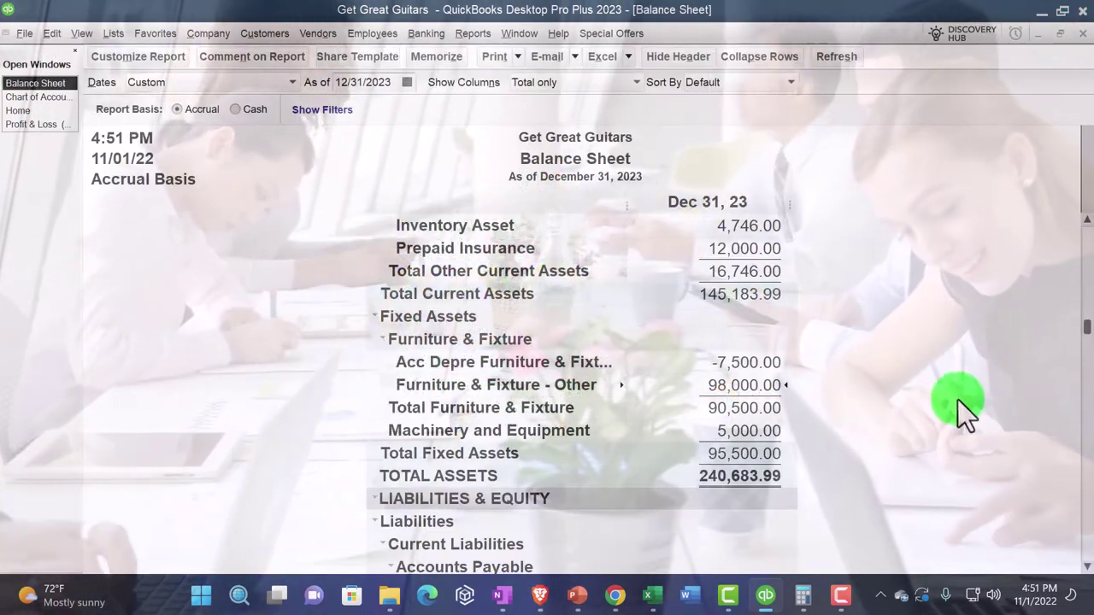
{"action": "left_click", "coordinate": [653, 598]}
{"action": "left_click", "coordinate": [653, 598]}
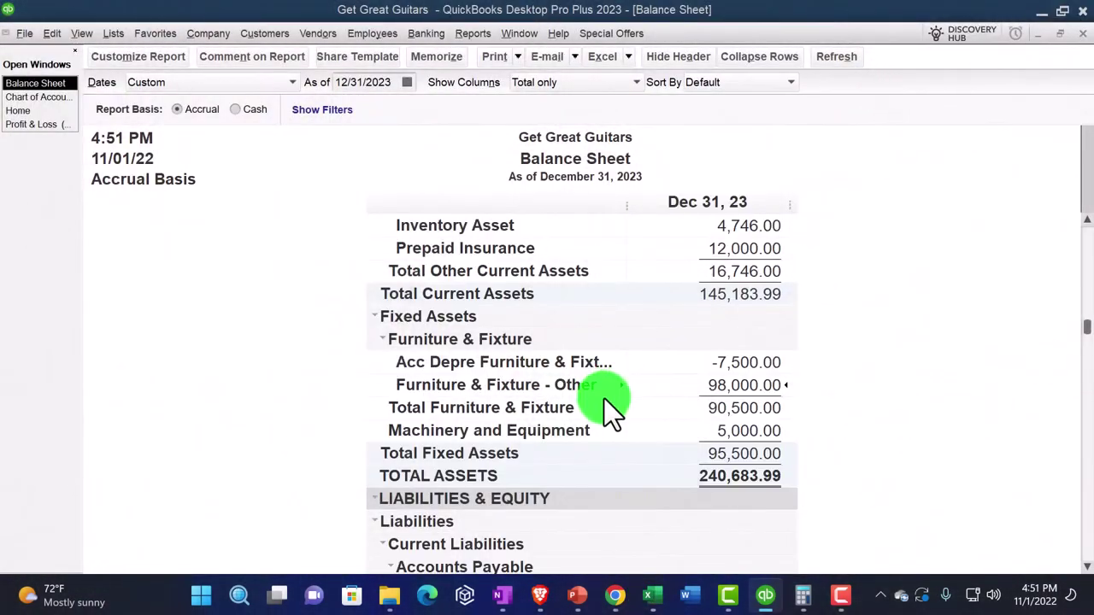
{"action": "double_click", "coordinate": [788, 373]}
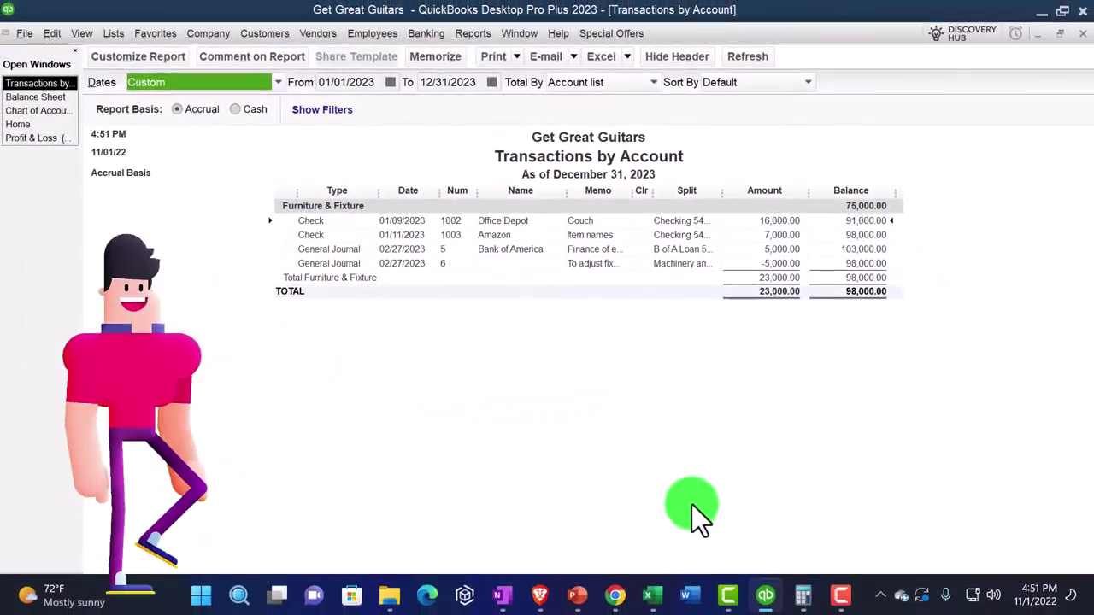
Switch to the Excel depreciation schedule and add the 2021 furniture costs in thousands: 15, 23, 12, 5, 2, 3, 7 and 8
{"action": "left_click", "coordinate": [656, 598]}
{"action": "scroll", "coordinate": [523, 443], "scroll_direction": "up", "scroll_amount": 3}
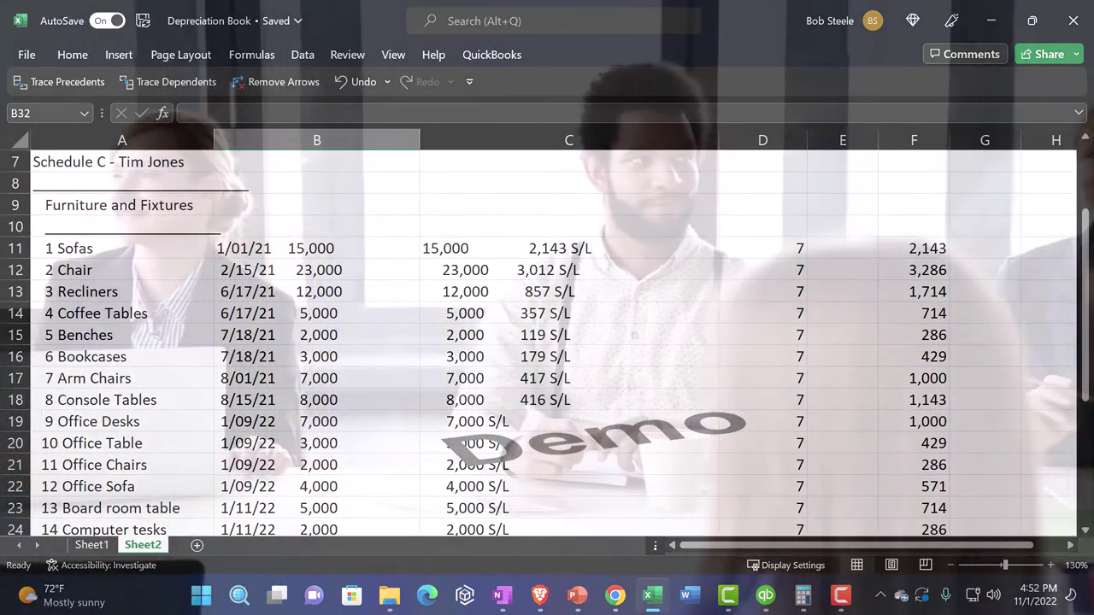
{"action": "left_click", "coordinate": [803, 596]}
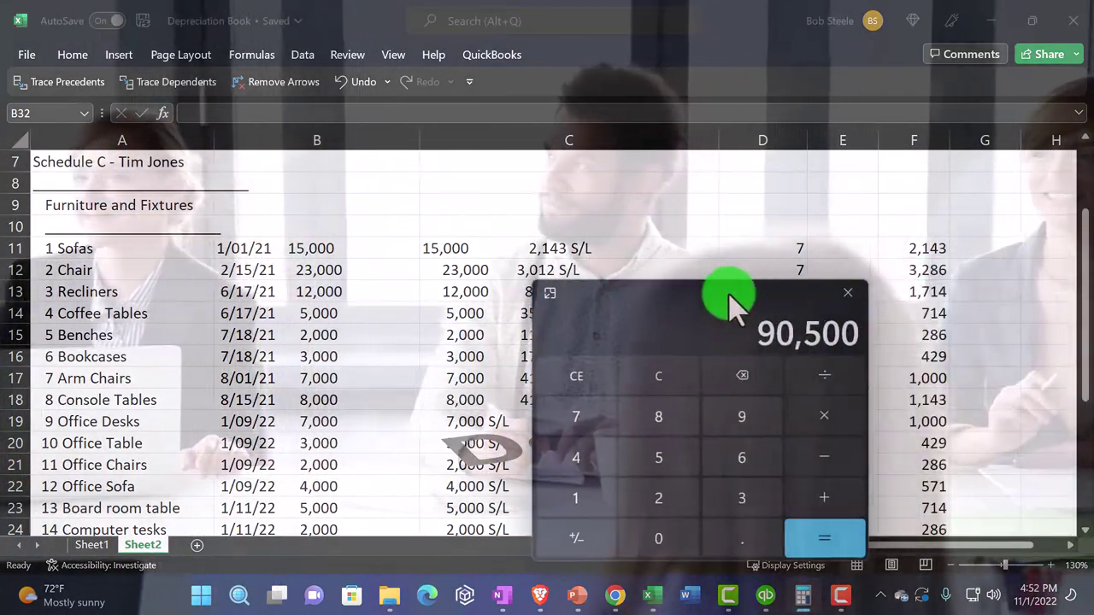
{"action": "left_click_drag", "start_coordinate": [732, 293], "coordinate": [728, 227]}
{"action": "scroll", "coordinate": [462, 342], "scroll_direction": "down", "scroll_amount": 1}
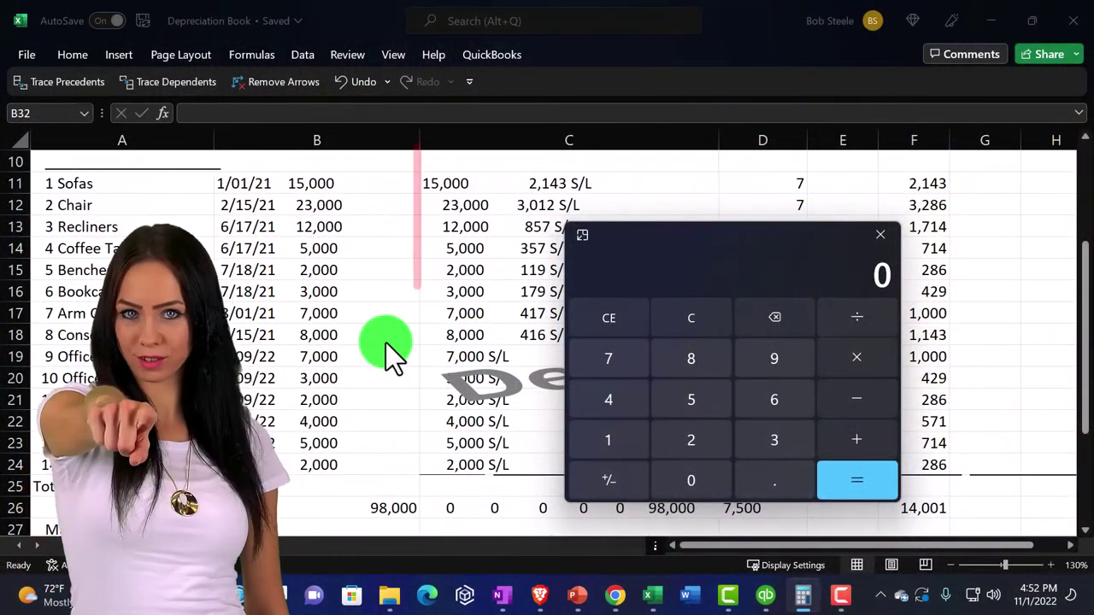
{"action": "type", "text": "15"}
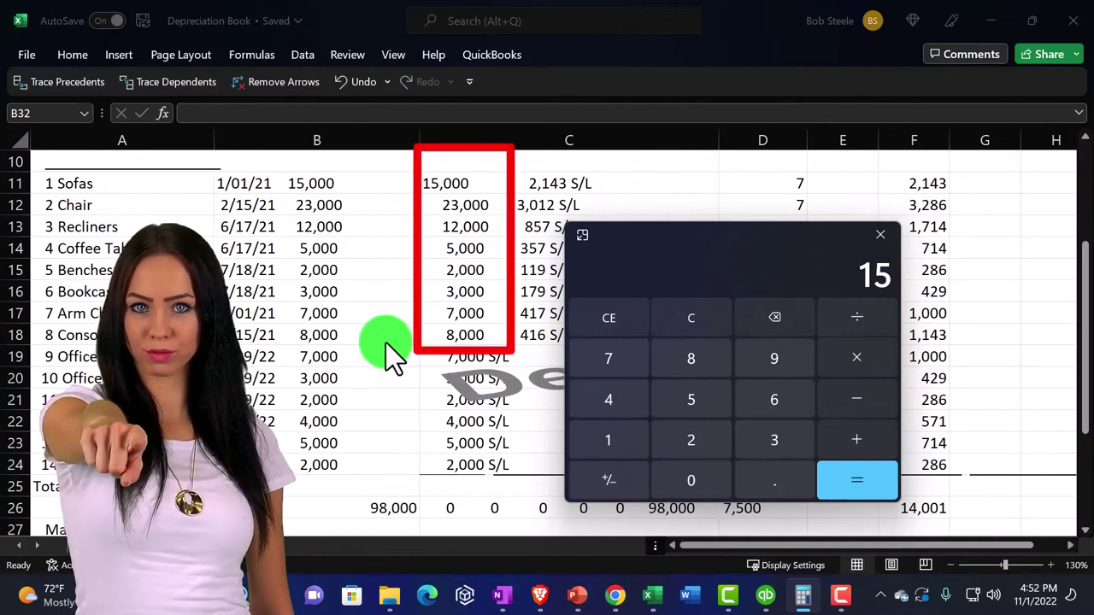
{"action": "type", "text": "+23+12+5+"}
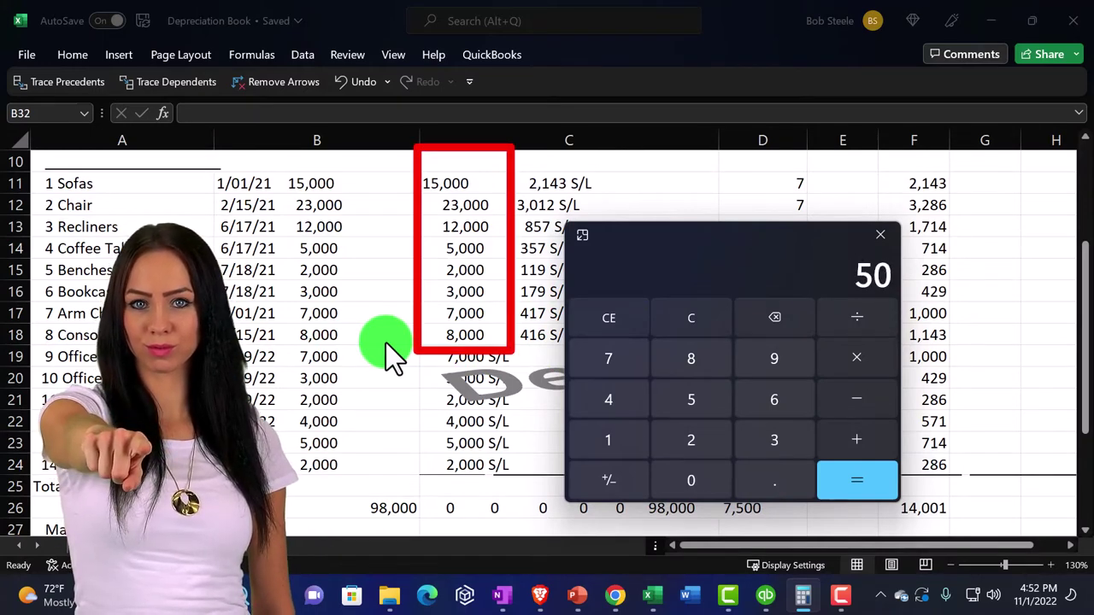
{"action": "type", "text": "2+3+7+"}
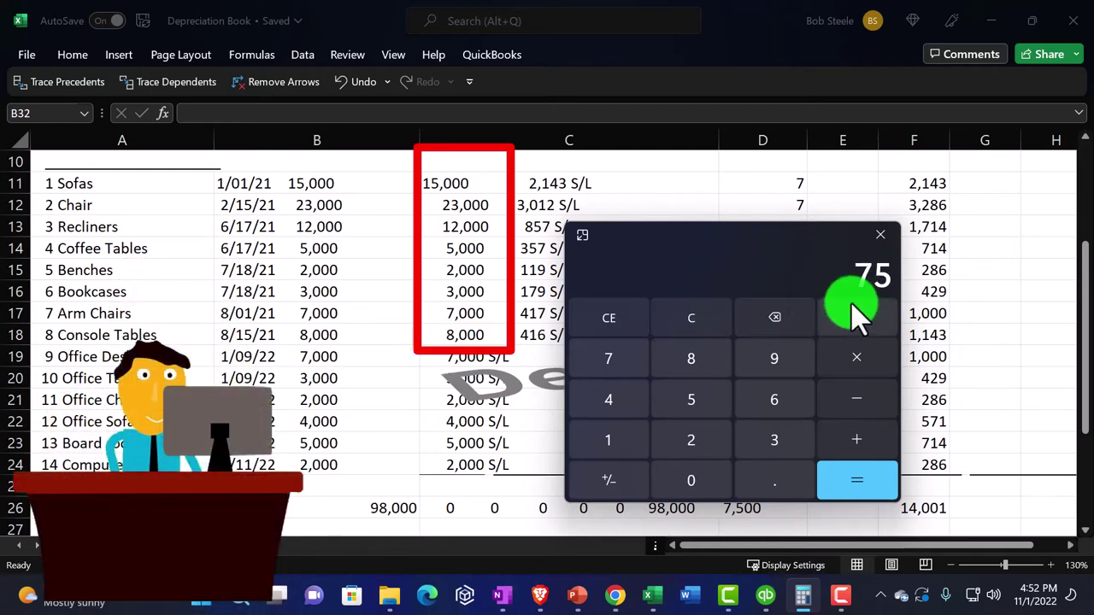
{"action": "left_click_drag", "start_coordinate": [736, 261], "coordinate": [1093, 261]}
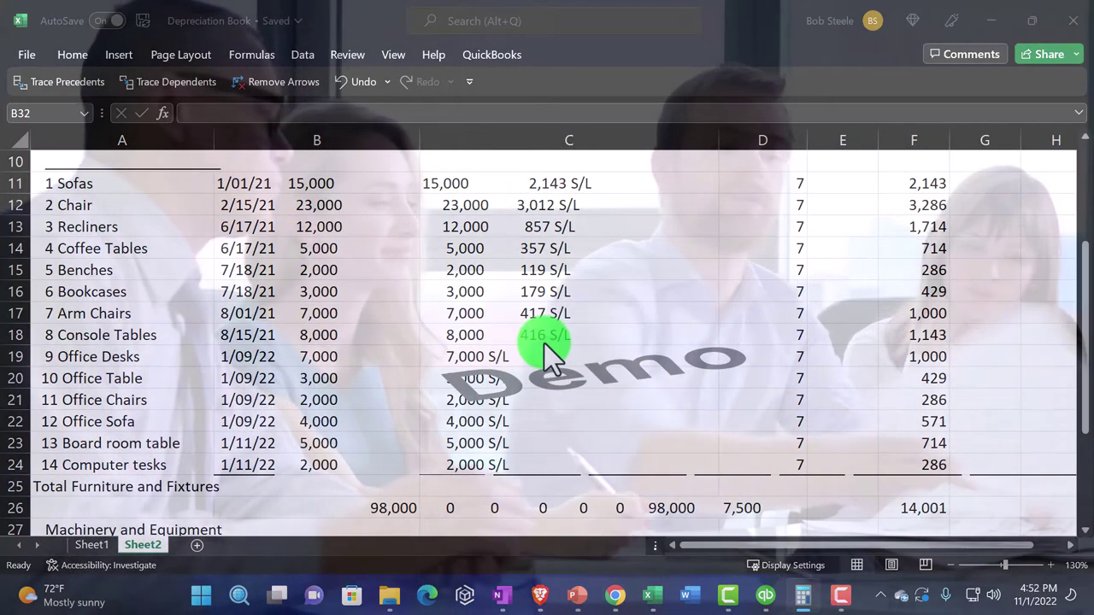
Add the prior depreciation of the 2021 furniture: 2,143, 3,012, 857, 357, 119, 179, 417 and 416, and put the calculator away
{"action": "scroll", "coordinate": [545, 344], "scroll_direction": "up", "scroll_amount": 3}
{"action": "scroll", "coordinate": [558, 272], "scroll_direction": "down", "scroll_amount": 3}
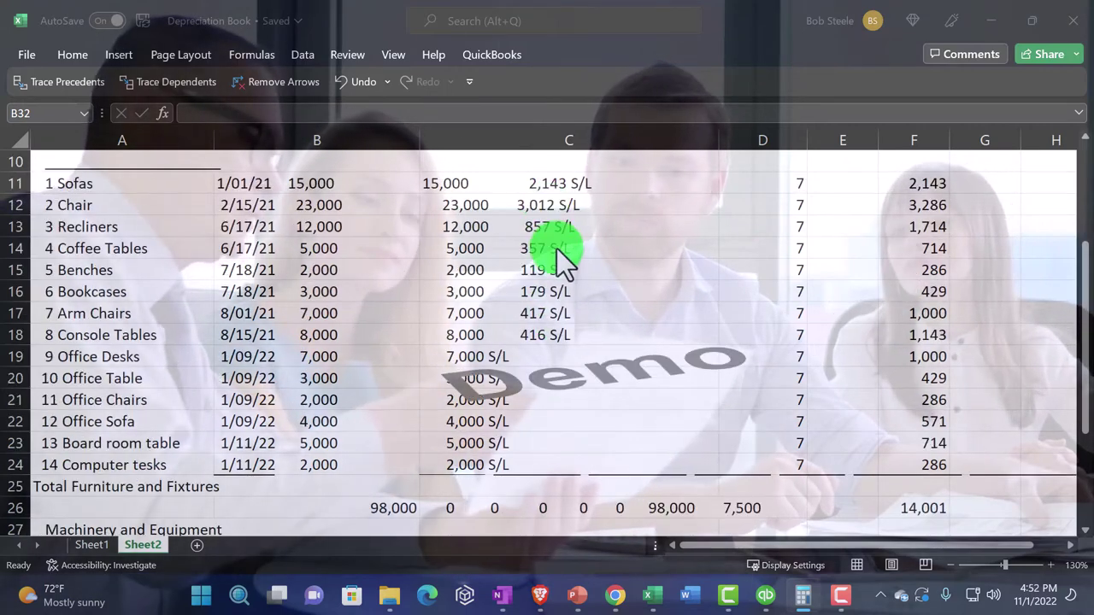
{"action": "left_click", "coordinate": [803, 596]}
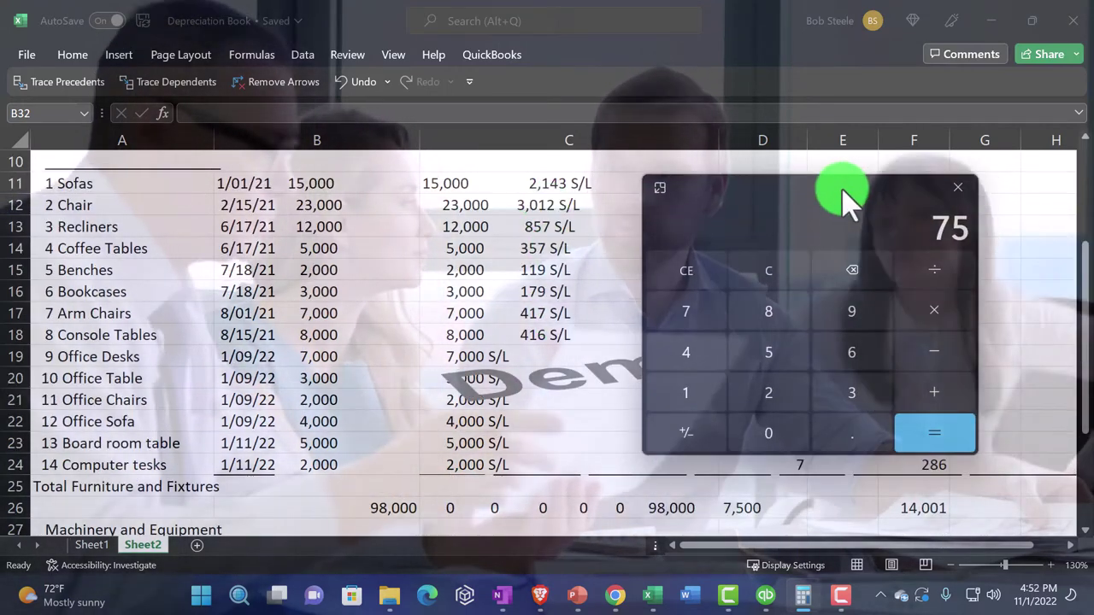
{"action": "key", "text": "Escape"}
{"action": "left_click_drag", "start_coordinate": [793, 252], "coordinate": [601, 207]}
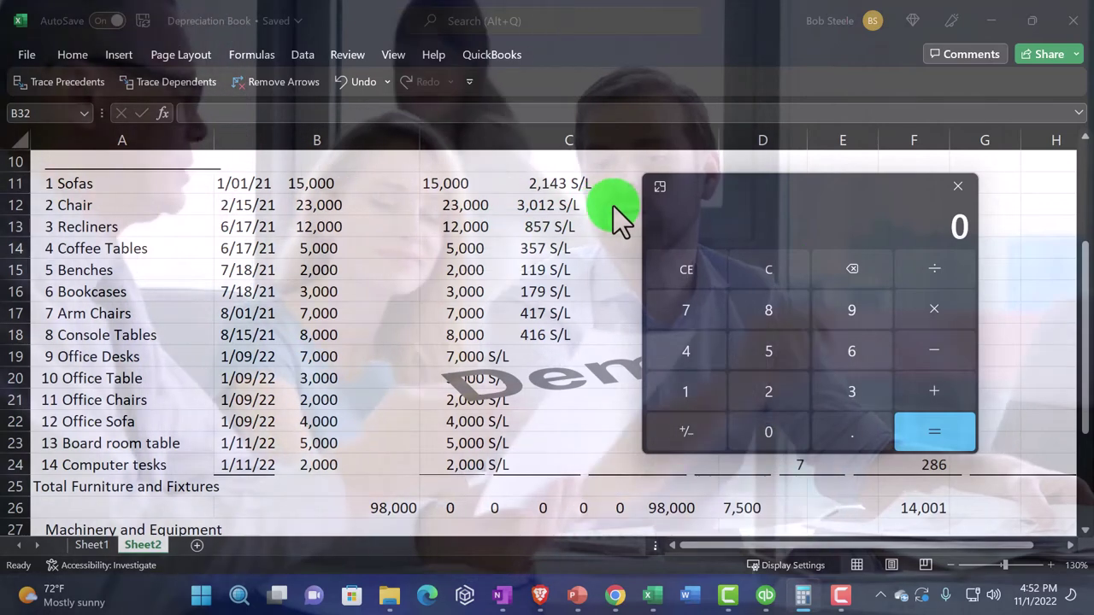
{"action": "type", "text": "2143+3012"}
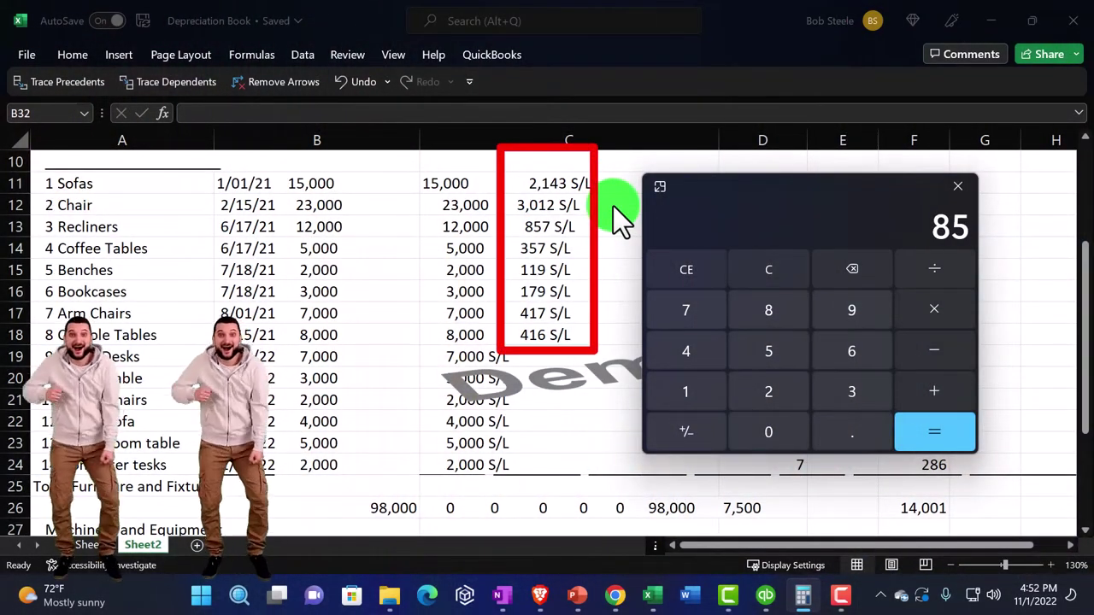
{"action": "type", "text": "357+1"}
{"action": "type", "text": "19"}
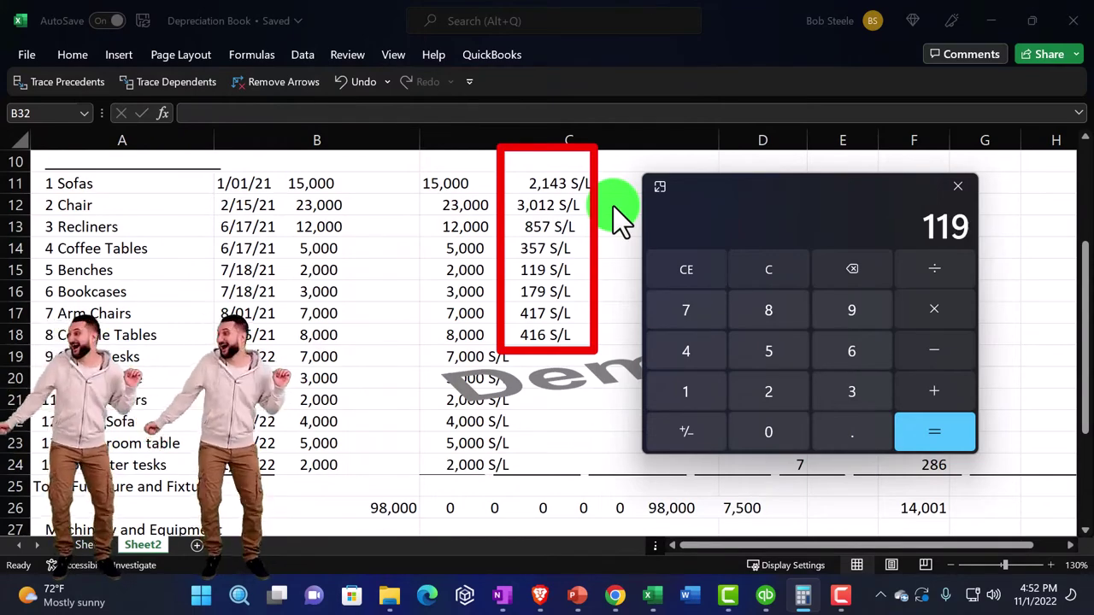
{"action": "type", "text": "+179+"}
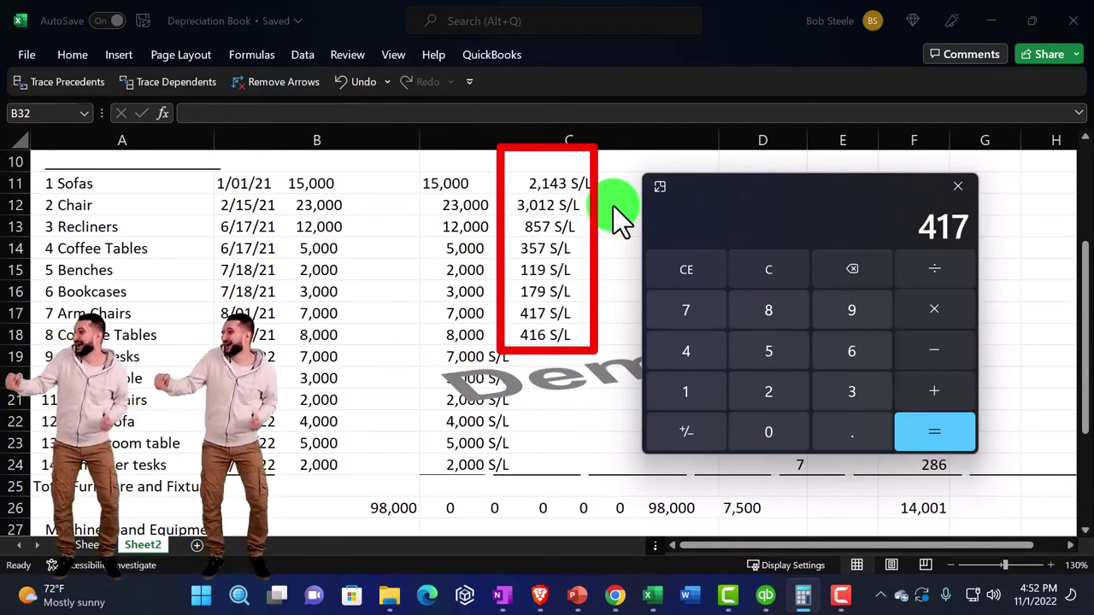
{"action": "key", "text": "plus"}
{"action": "type", "text": "416"}
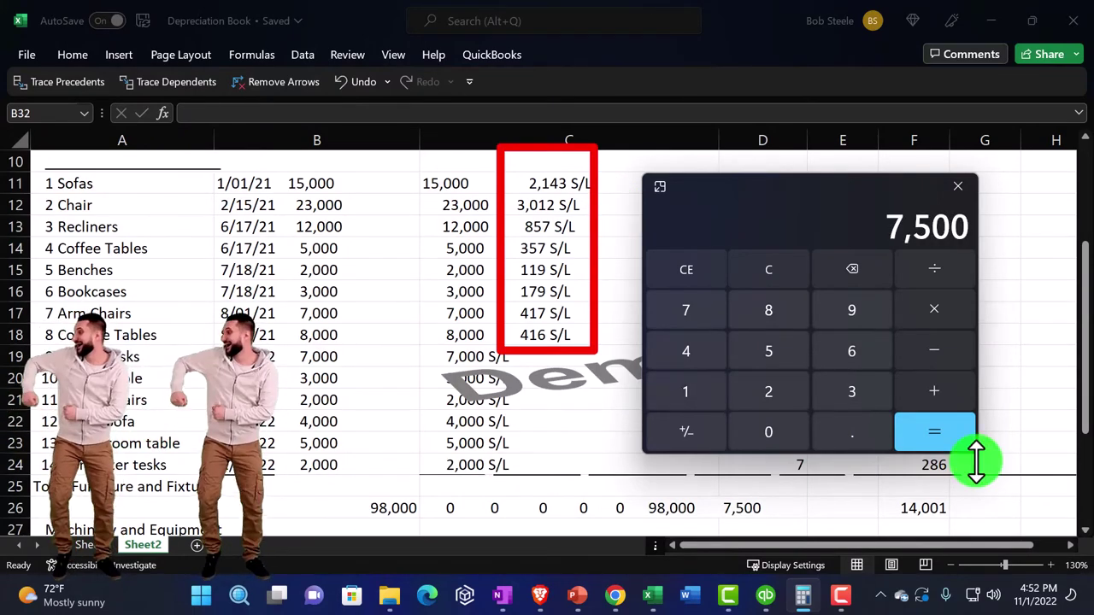
{"action": "left_click", "coordinate": [802, 596]}
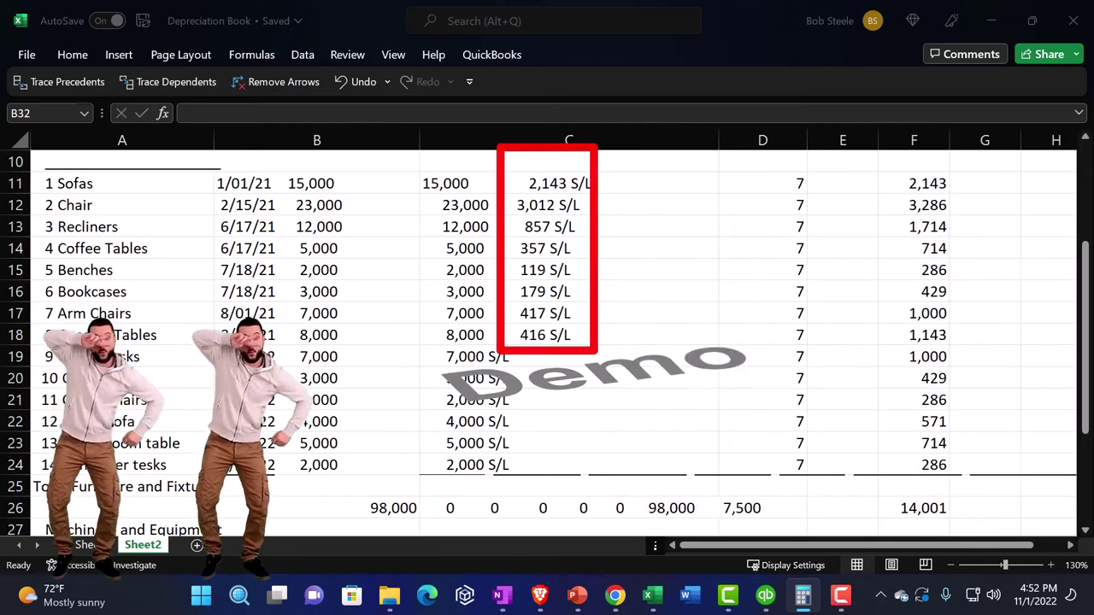
Switch to QuickBooks, go back to the Balance Sheet's accumulated depreciation and reopen the Furniture & Fixture - Other transaction detail
{"action": "left_click", "coordinate": [766, 596]}
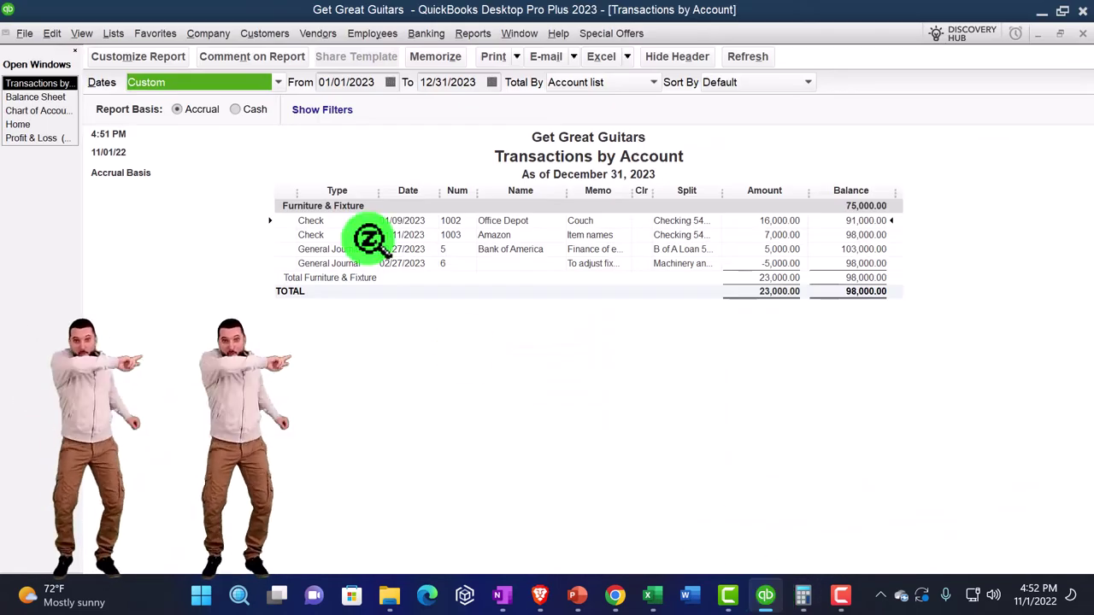
{"action": "left_click", "coordinate": [1082, 34]}
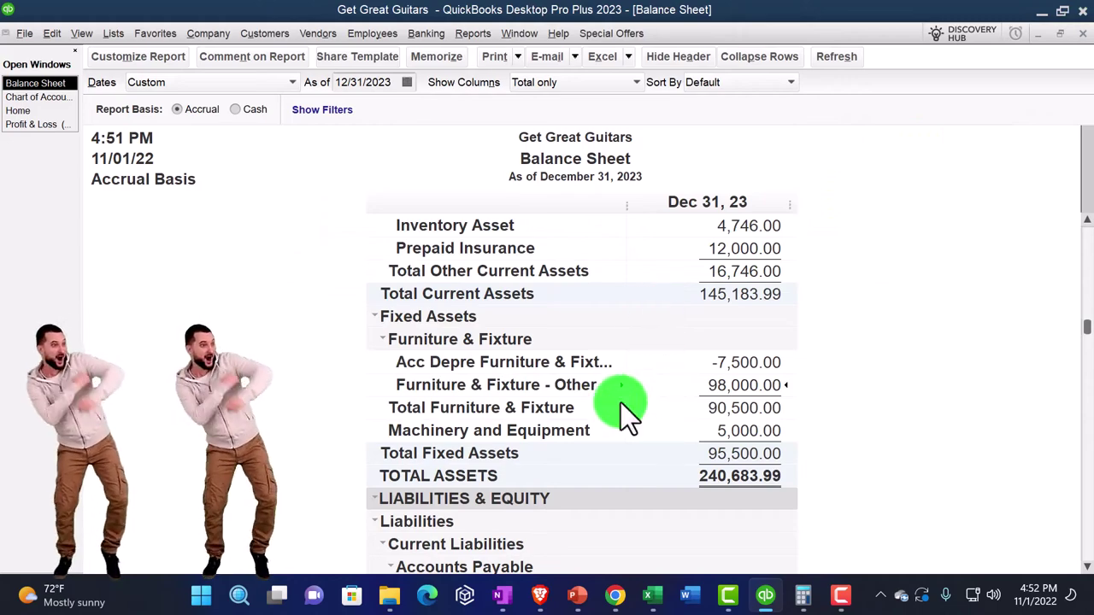
{"action": "double_click", "coordinate": [736, 388]}
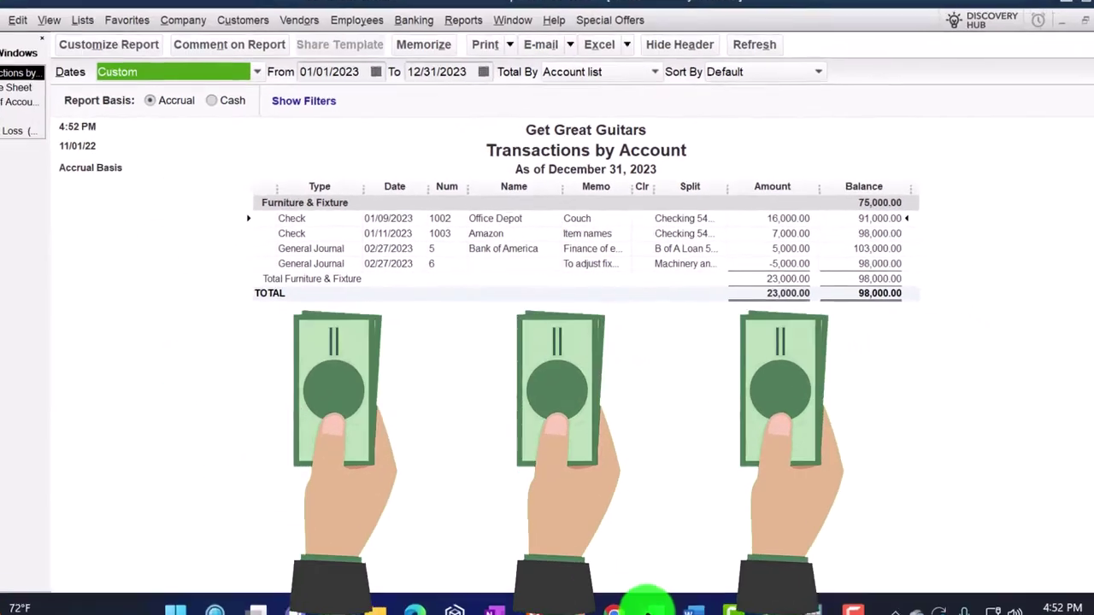
Switch to the Excel depreciation schedule and add the 1/09/22 furniture costs on the calculator: 7,000, 3,000, 2,000 and 4,000
{"action": "left_click", "coordinate": [649, 596]}
{"action": "left_click", "coordinate": [804, 596]}
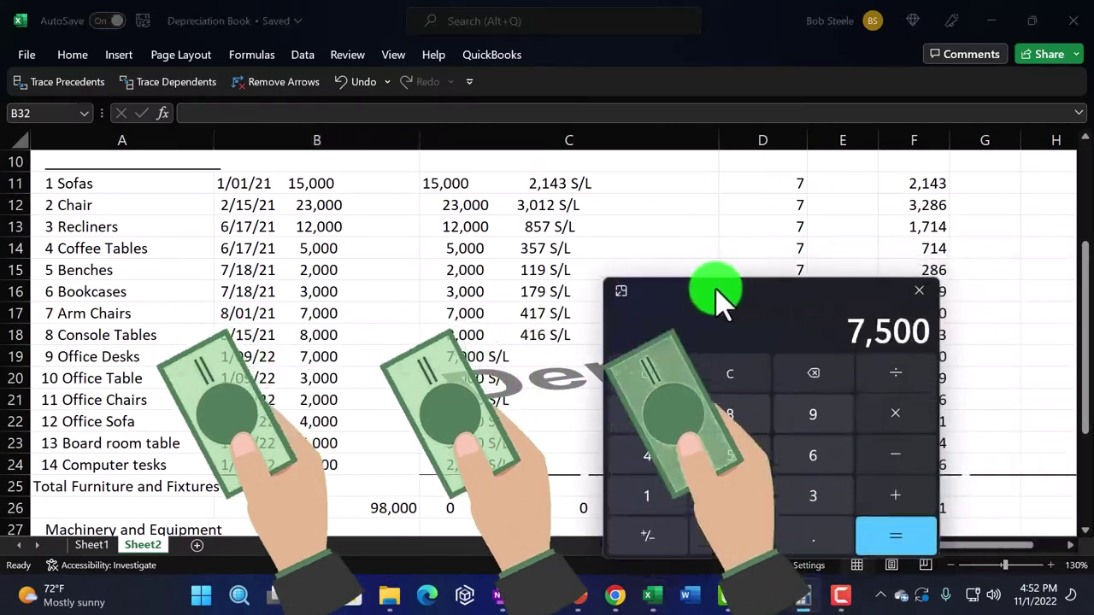
{"action": "left_click_drag", "start_coordinate": [722, 299], "coordinate": [693, 240]}
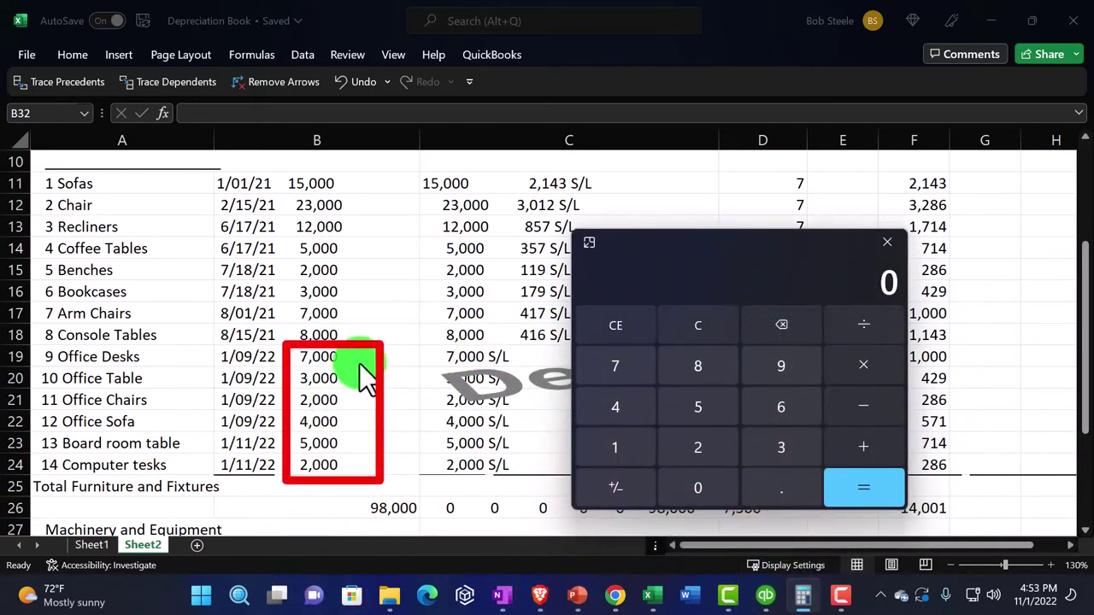
{"action": "key", "text": "7"}
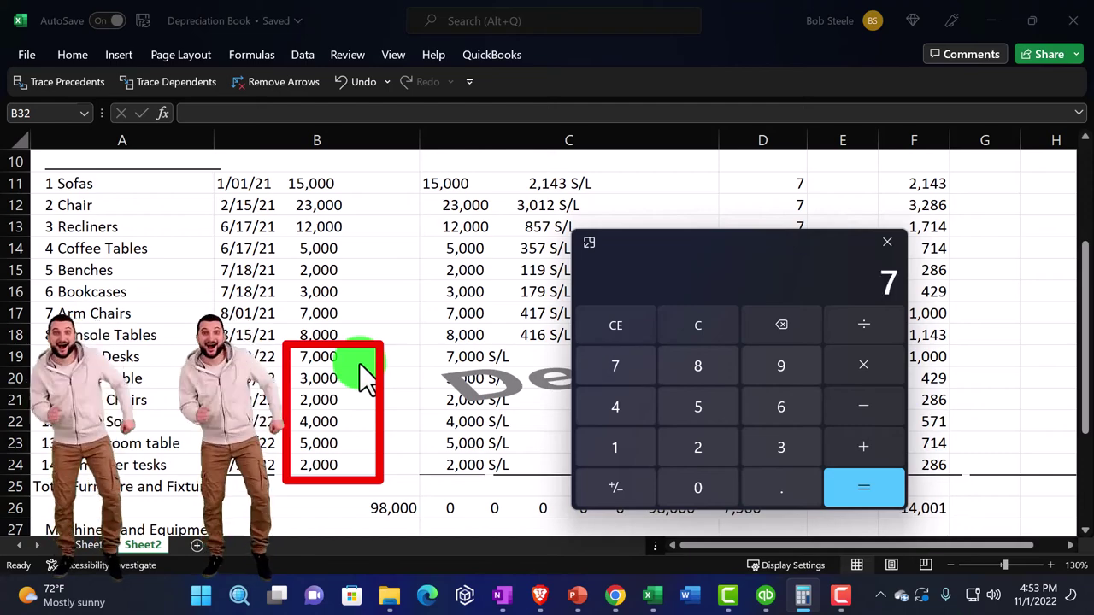
{"action": "key", "text": "0"}
{"action": "key", "text": "0"}
{"action": "key", "text": "0"}
{"action": "key", "text": "plus"}
{"action": "key", "text": "3"}
{"action": "key", "text": "0"}
{"action": "key", "text": "0"}
{"action": "key", "text": "0"}
{"action": "key", "text": "plus"}
{"action": "key", "text": "2"}
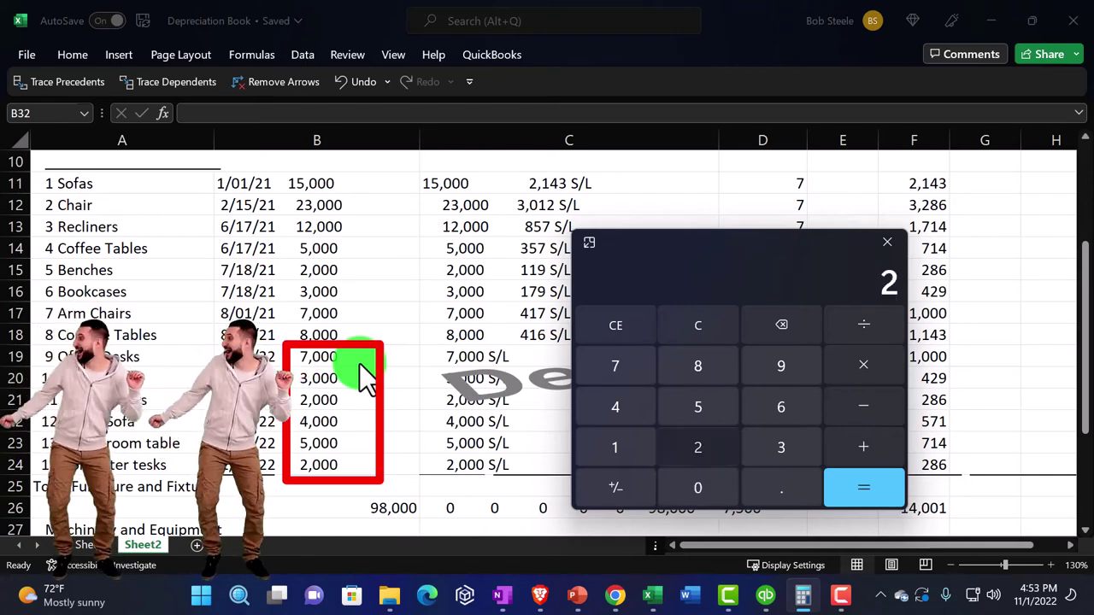
{"action": "key", "text": "0"}
{"action": "key", "text": "0"}
{"action": "key", "text": "0"}
{"action": "key", "text": "plus"}
{"action": "key", "text": "4"}
{"action": "key", "text": "0"}
{"action": "key", "text": "0"}
{"action": "key", "text": "0"}
{"action": "key", "text": "Return"}
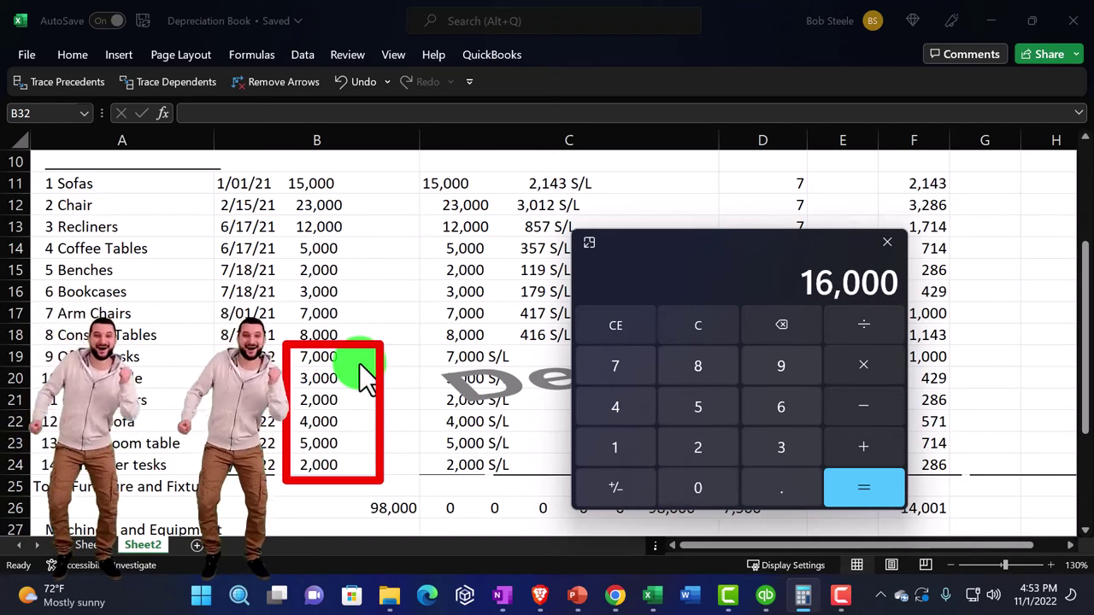
Add the 1/11/22 furniture costs of 5,000 and 2,000 to the running total and move the calculator out of the way
{"action": "key", "text": "plus"}
{"action": "key", "text": "5"}
{"action": "key", "text": "0"}
{"action": "key", "text": "0"}
{"action": "key", "text": "0"}
{"action": "key", "text": "plus"}
{"action": "key", "text": "2"}
{"action": "key", "text": "0"}
{"action": "key", "text": "0"}
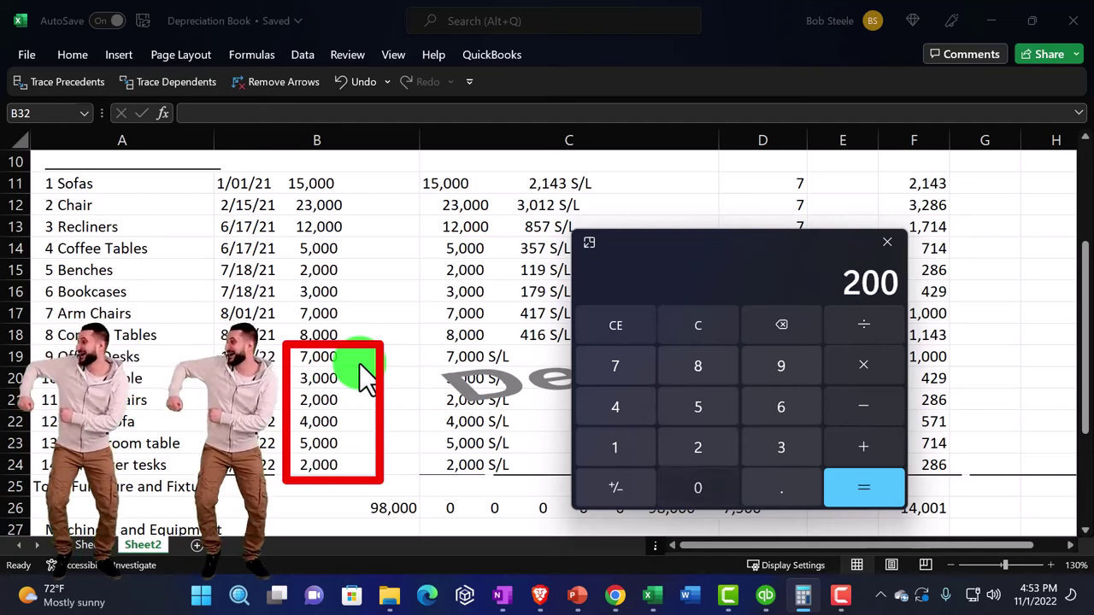
{"action": "key", "text": "0"}
{"action": "key", "text": "Return"}
{"action": "left_click_drag", "start_coordinate": [662, 262], "coordinate": [1038, 231]}
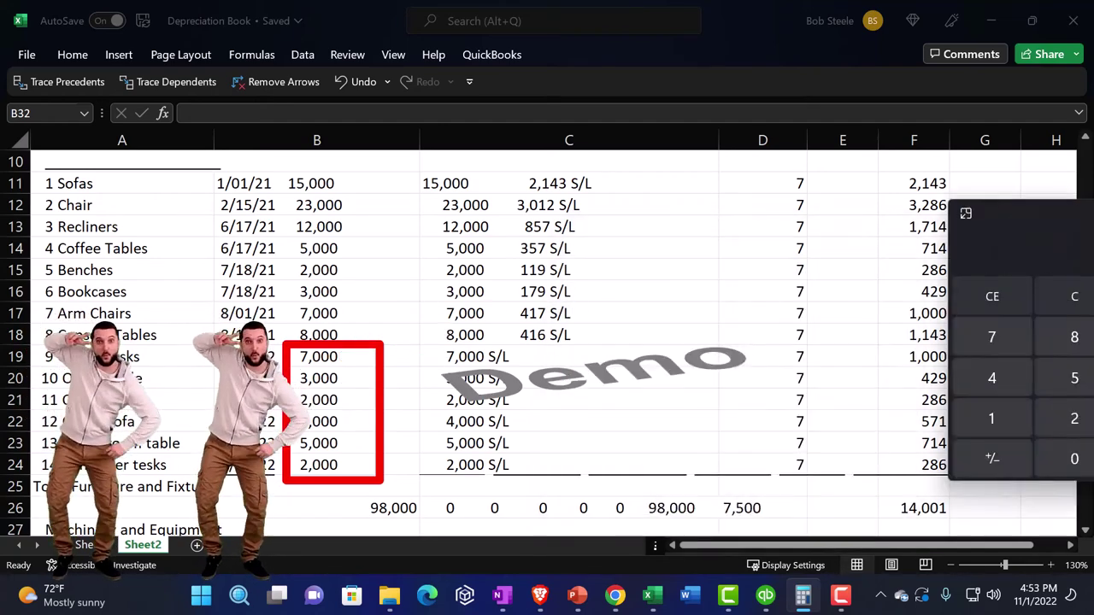
Switch to QuickBooks and close the Furniture & Fixture transaction detail to return to the Balance Sheet
{"action": "key", "text": "alt+Tab"}
{"action": "left_click", "coordinate": [780, 595]}
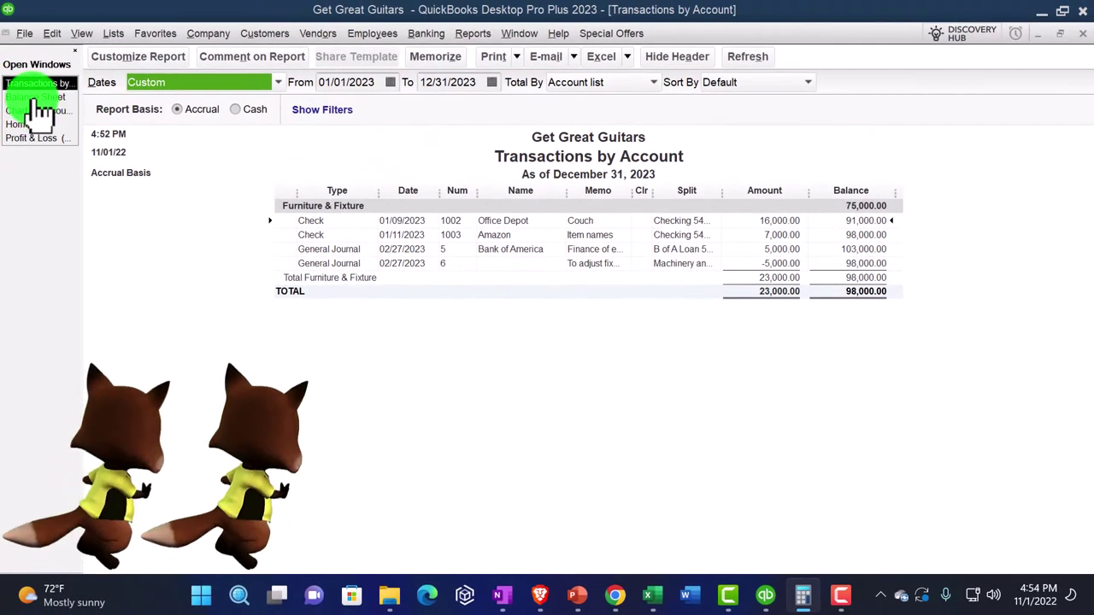
{"action": "left_click", "coordinate": [1082, 35]}
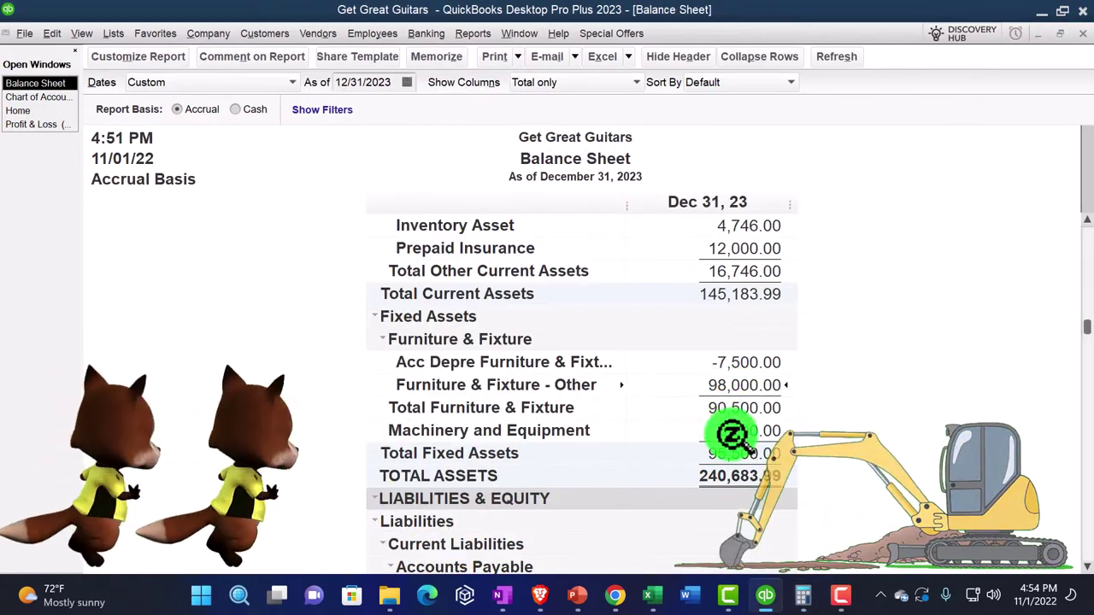
Check the Machinery and Equipment assets in the Excel schedule, and reopen the Furniture & Fixture - Other transaction detail in QuickBooks
{"action": "left_click", "coordinate": [658, 602]}
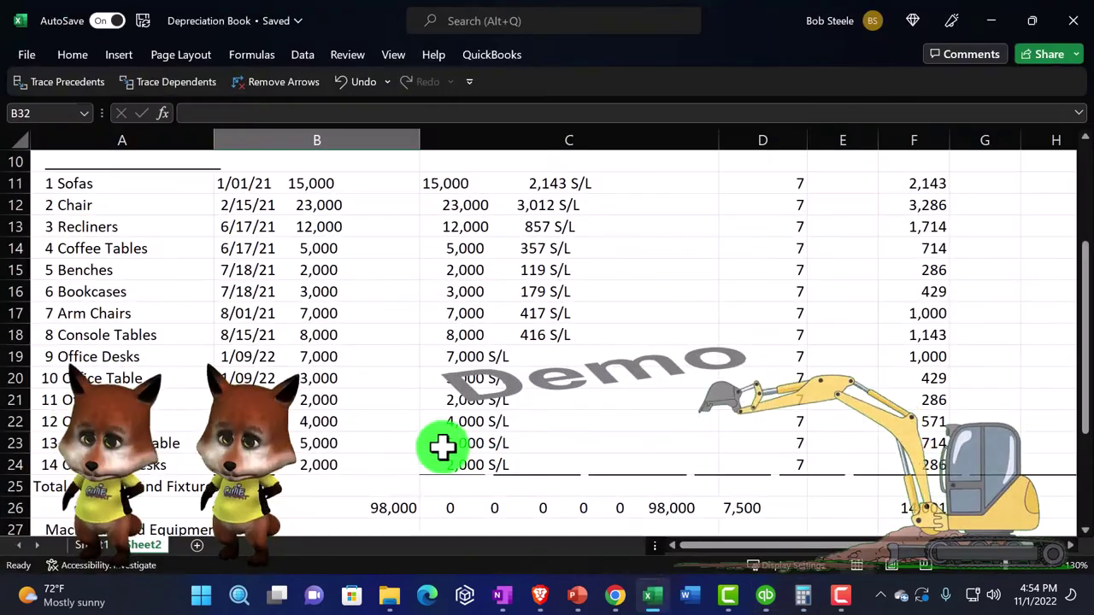
{"action": "scroll", "coordinate": [441, 447], "scroll_direction": "down", "scroll_amount": 3}
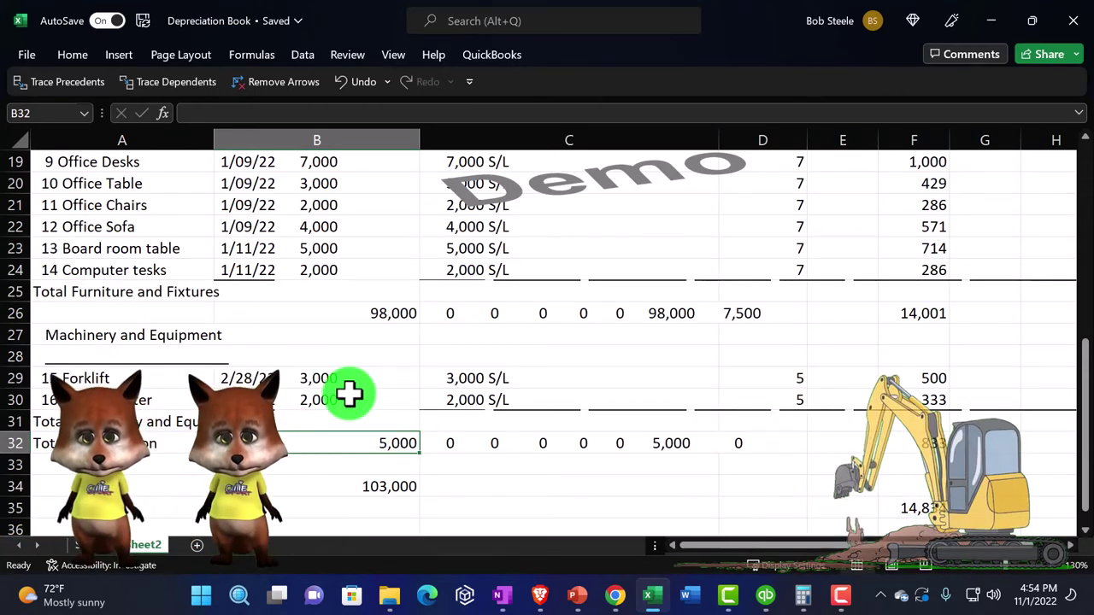
{"action": "scroll", "coordinate": [350, 393], "scroll_direction": "up", "scroll_amount": 3}
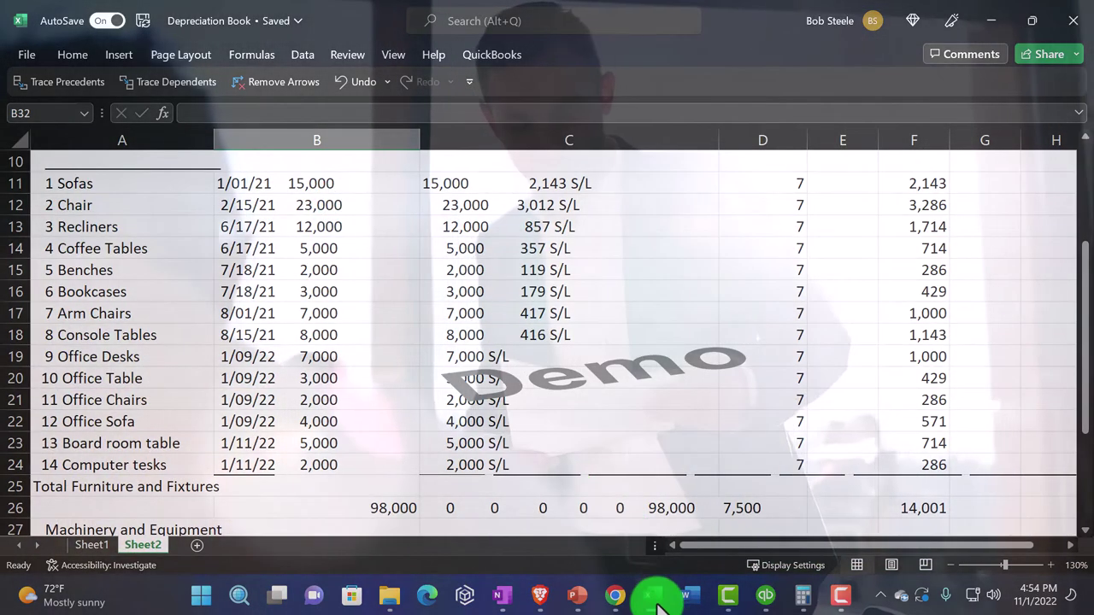
{"action": "left_click", "coordinate": [652, 596]}
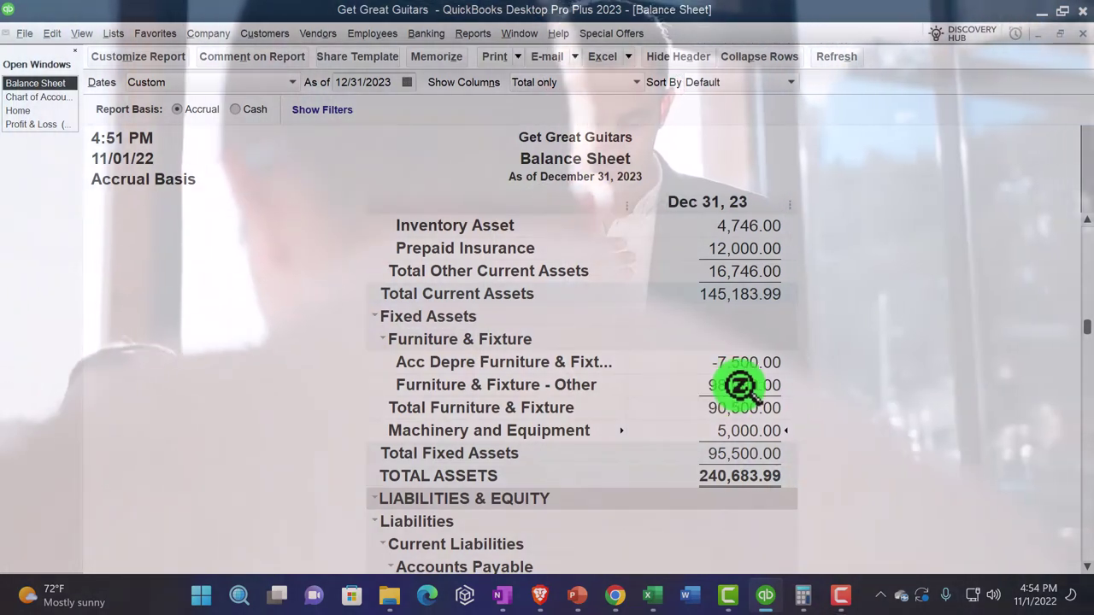
{"action": "double_click", "coordinate": [738, 386]}
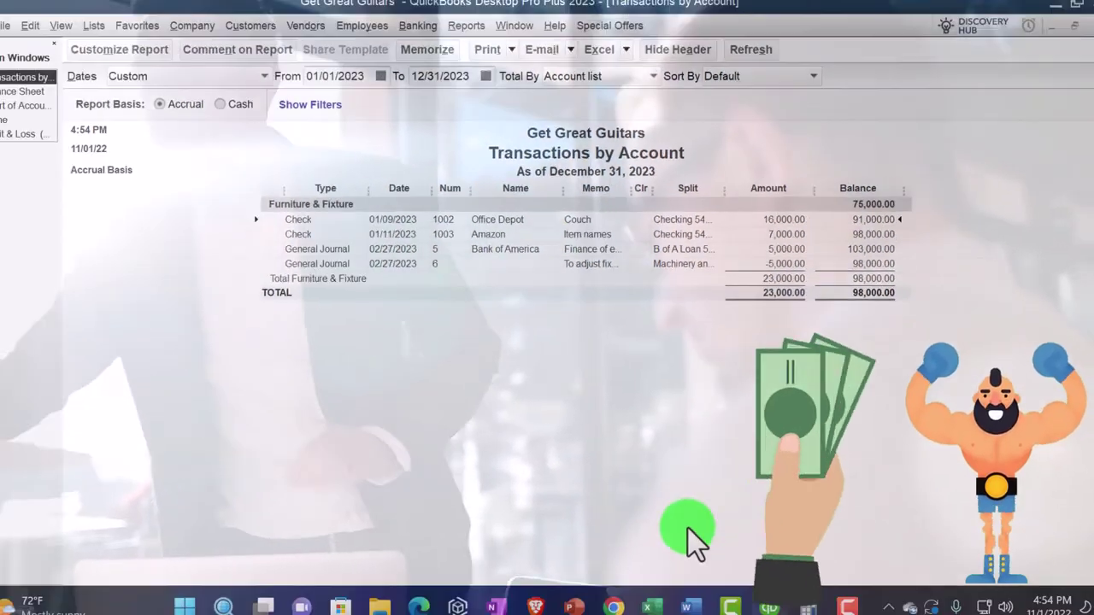
Switch to the Excel schedule and go through the individual asset rows down to Total Machinery and Equipment
{"action": "left_click", "coordinate": [651, 606]}
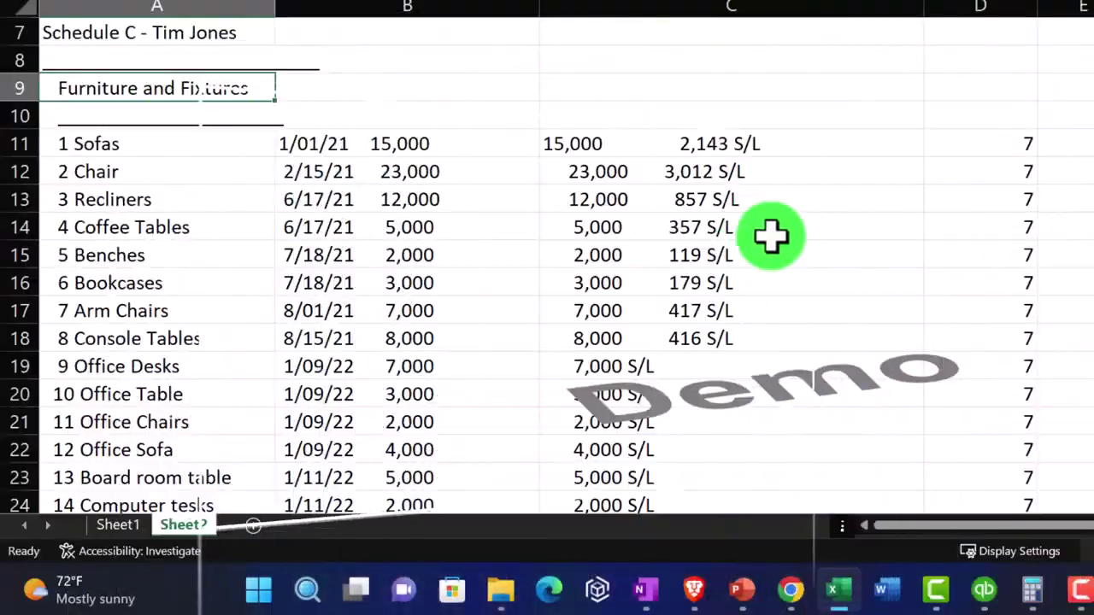
{"action": "scroll", "coordinate": [722, 256], "scroll_direction": "down", "scroll_amount": 1}
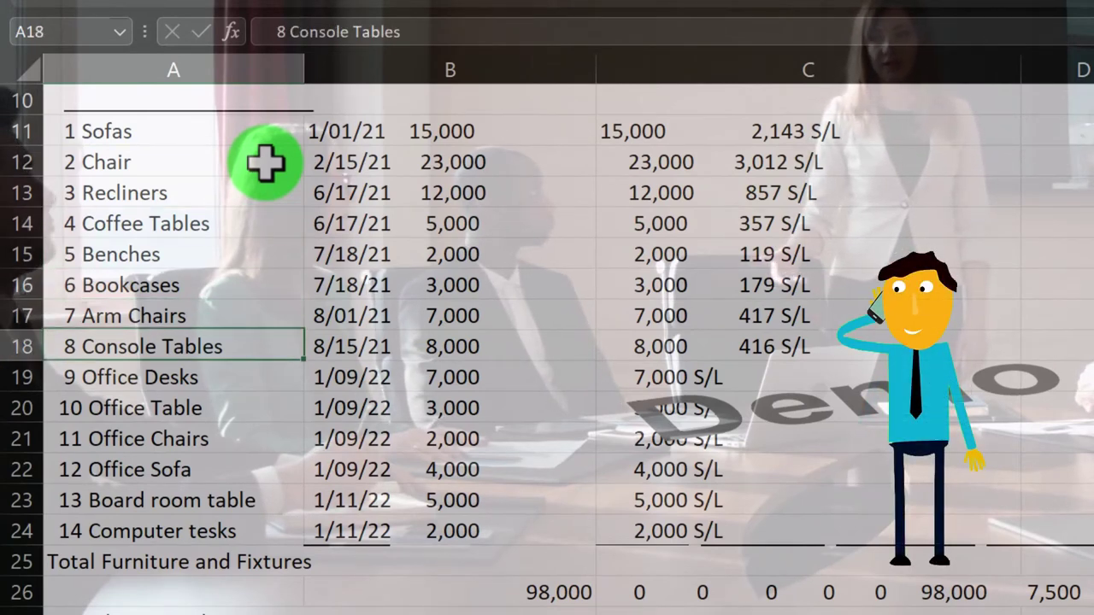
{"action": "key", "text": "Down"}
{"action": "key", "text": "Down"}
{"action": "key", "text": "Down"}
{"action": "key", "text": "Down"}
{"action": "key", "text": "Down"}
{"action": "key", "text": "Down"}
{"action": "key", "text": "Down"}
{"action": "key", "text": "Down"}
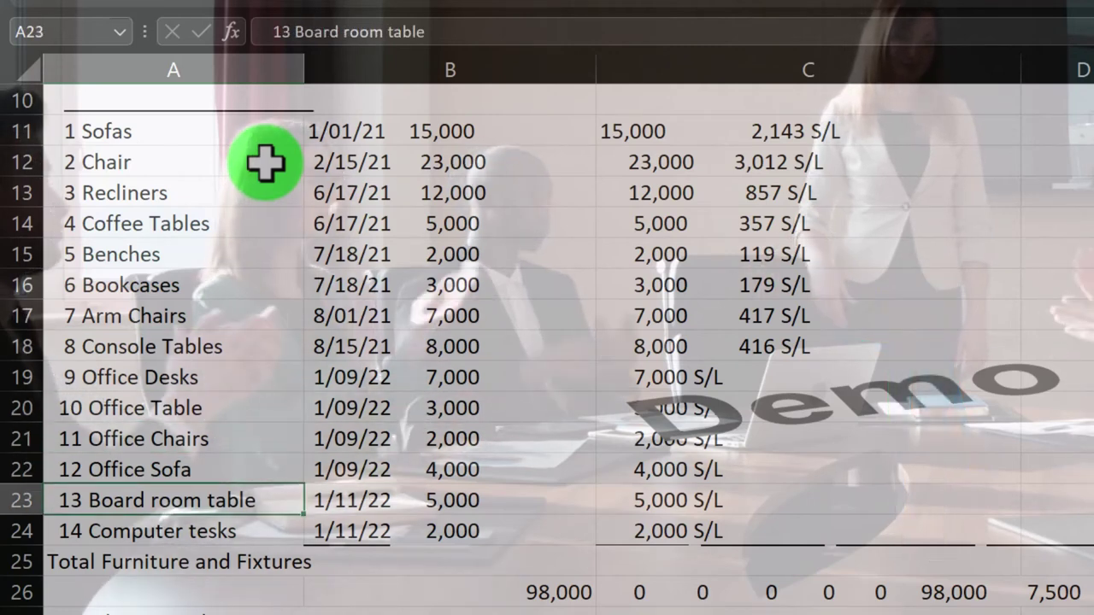
{"action": "key", "text": "Down"}
{"action": "key", "text": "Down"}
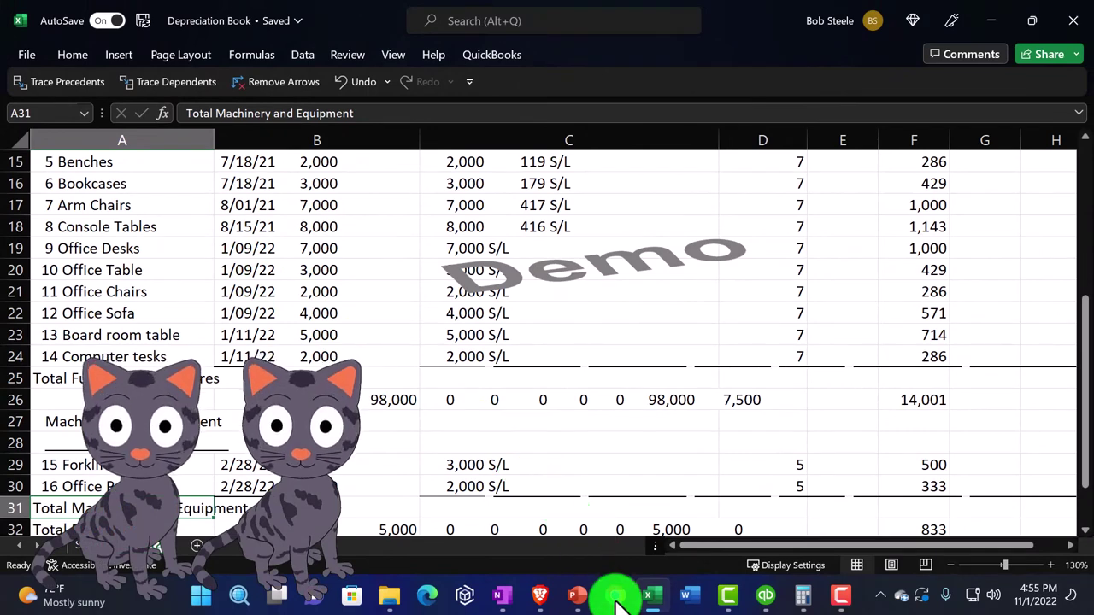
Switch to QuickBooks, close the Furniture & Fixture transaction detail and open the Trial Balance report
{"action": "left_click", "coordinate": [663, 601]}
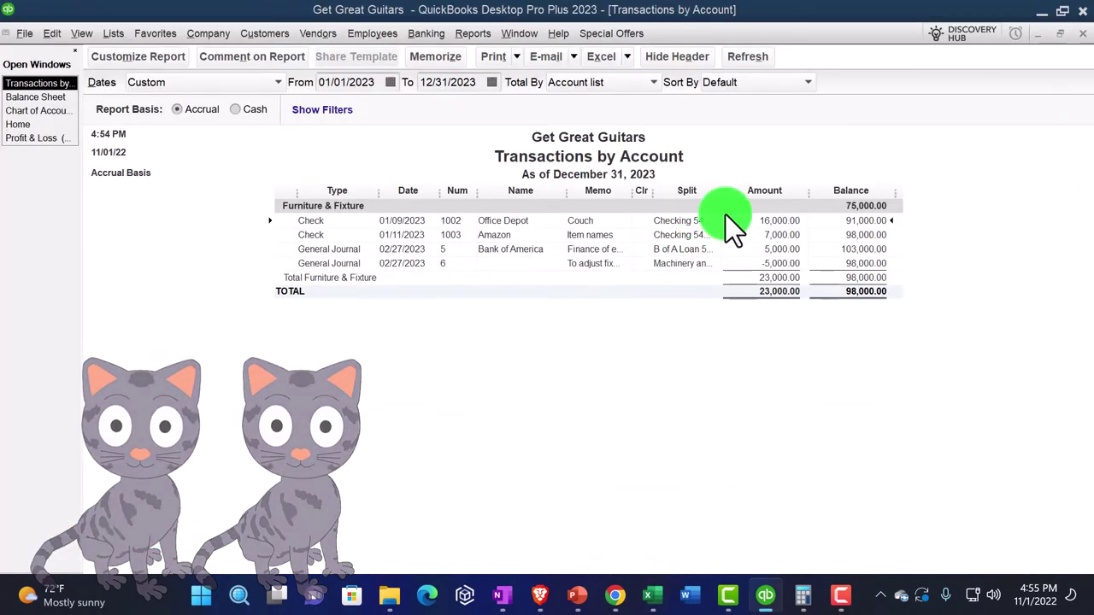
{"action": "left_click", "coordinate": [1082, 33]}
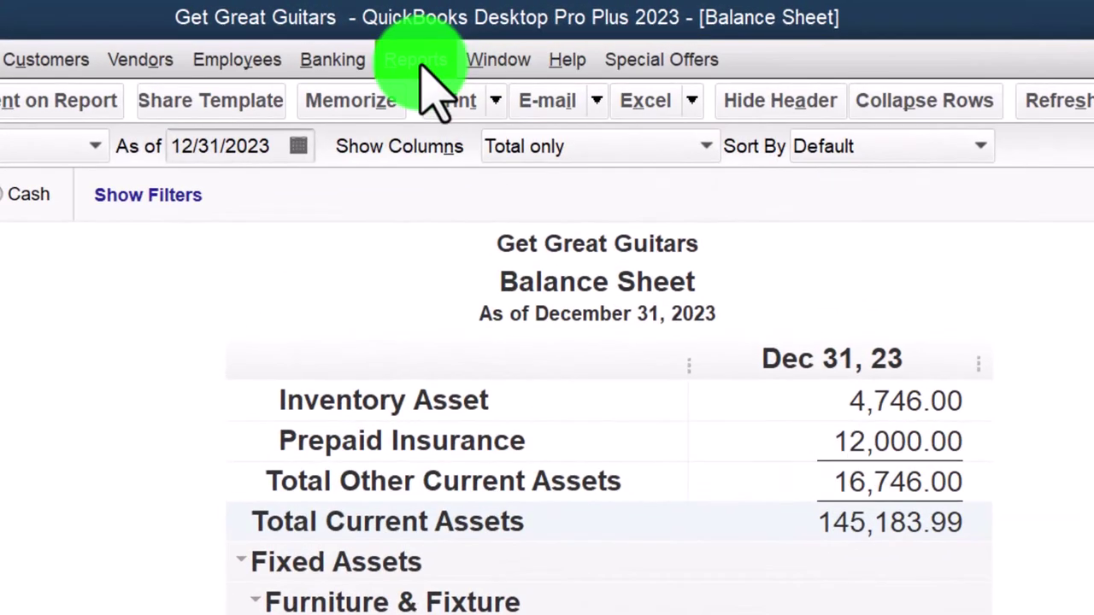
{"action": "left_click", "coordinate": [473, 33]}
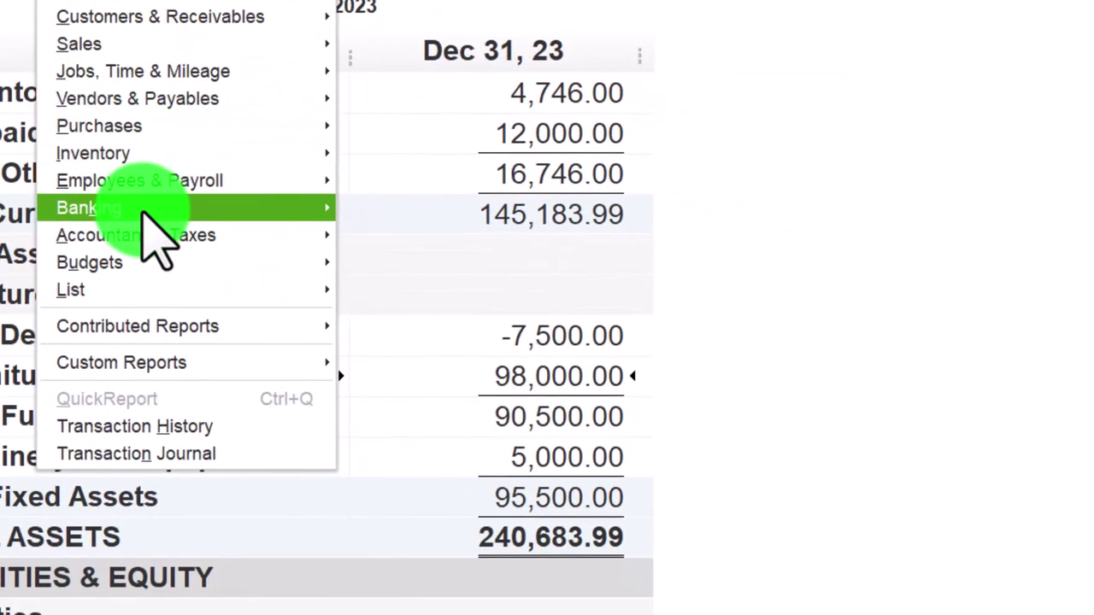
{"action": "mouse_move", "coordinate": [495, 520]}
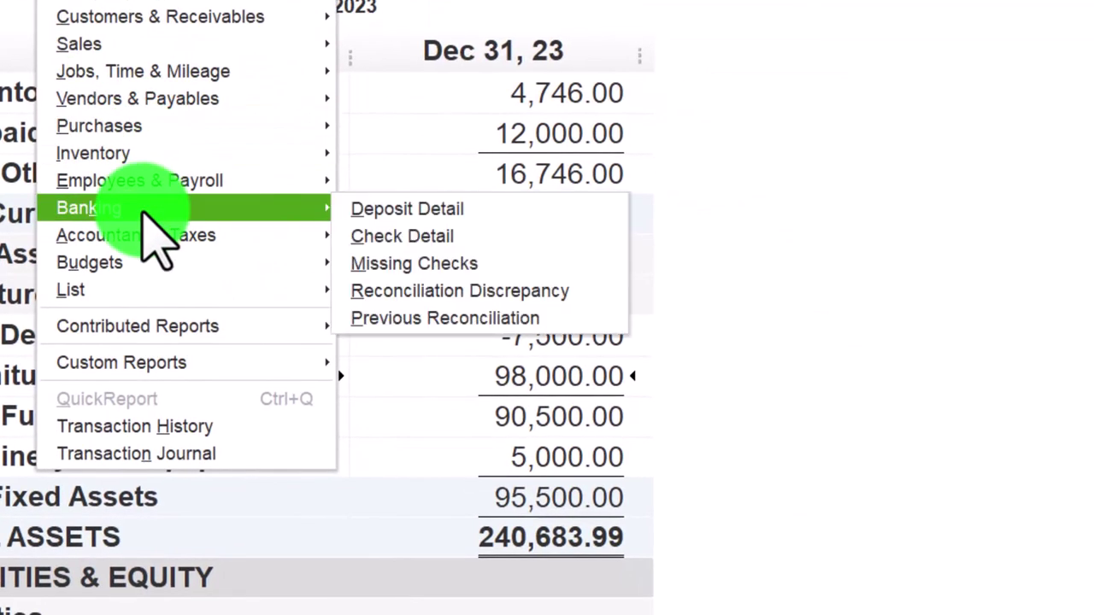
{"action": "mouse_move", "coordinate": [313, 224]}
{"action": "left_click", "coordinate": [342, 208]}
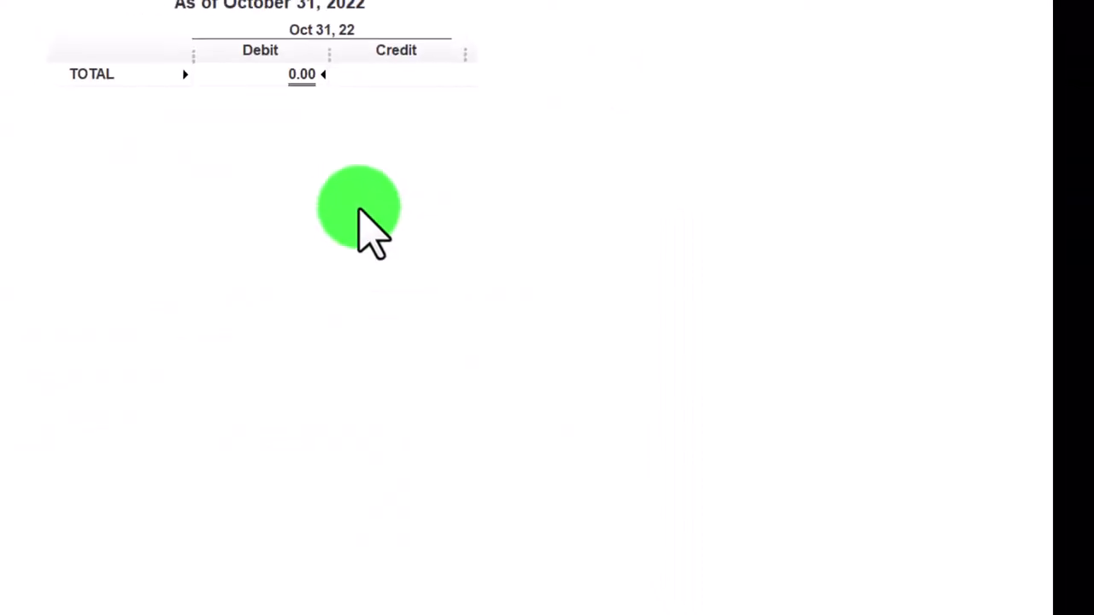
Set the Trial Balance date range to 01/01/2023 through 12/31/2023 and enlarge the report's font
{"action": "left_click", "coordinate": [162, 56]}
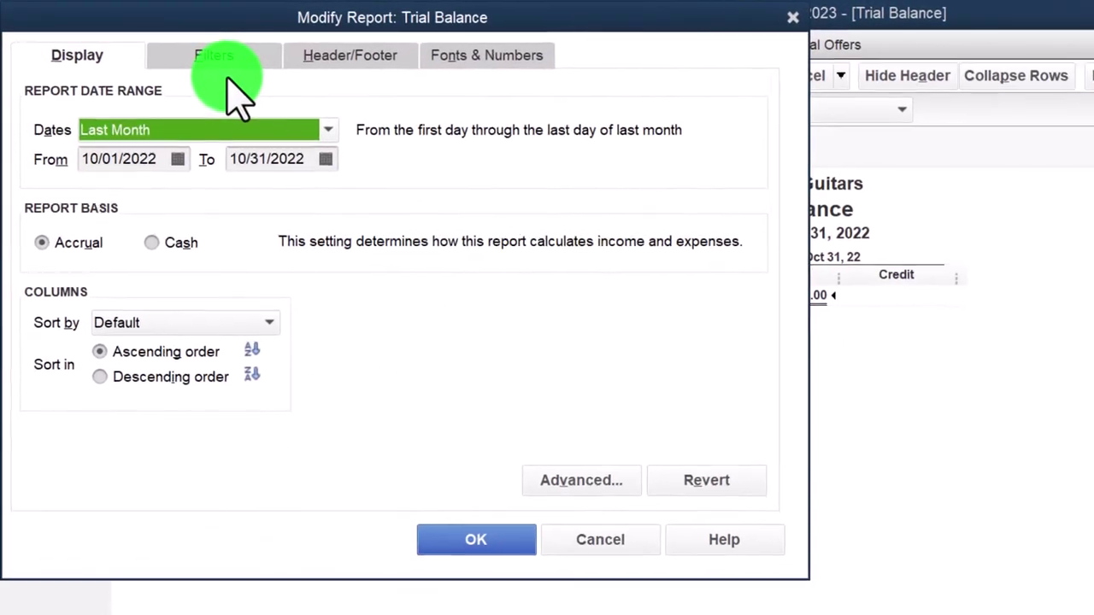
{"action": "key", "text": "Tab"}
{"action": "type", "text": "0"}
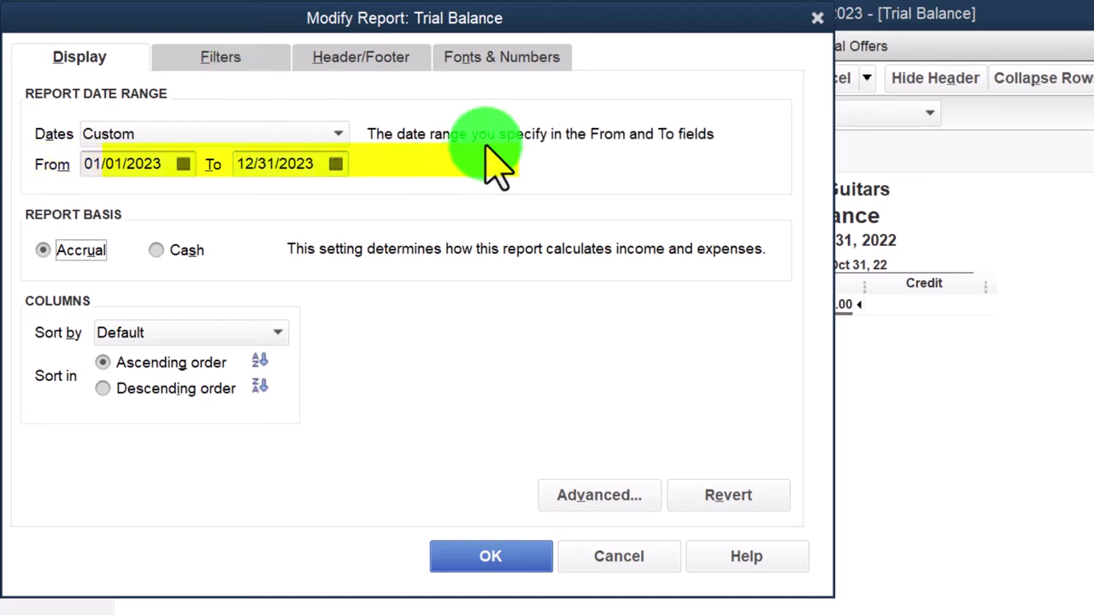
{"action": "left_click", "coordinate": [502, 60]}
{"action": "left_click", "coordinate": [368, 368]}
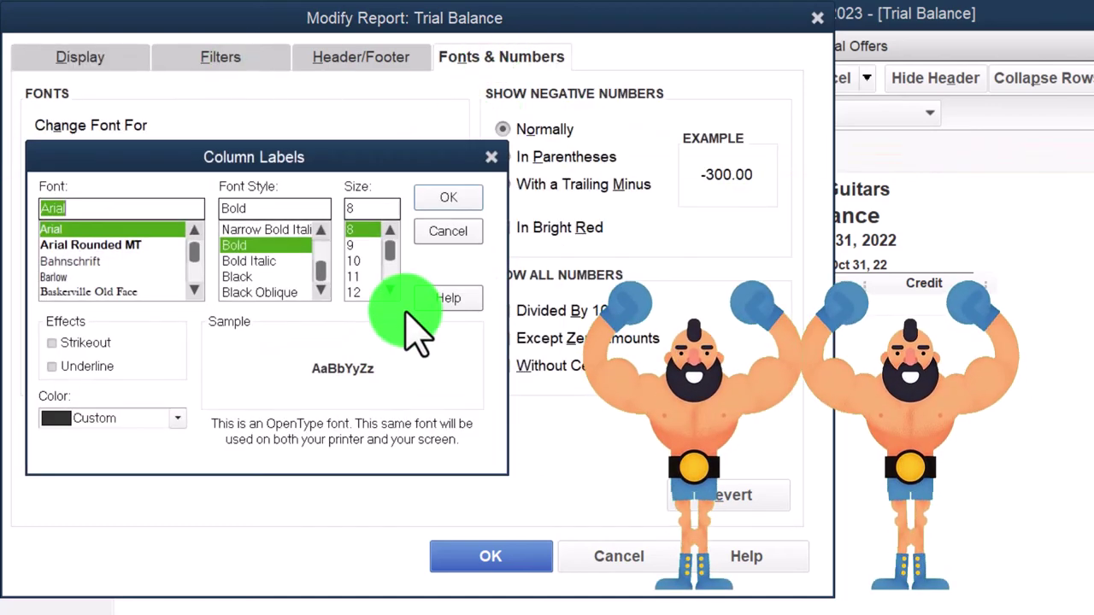
{"action": "left_click", "coordinate": [429, 195]}
{"action": "left_click", "coordinate": [654, 252]}
{"action": "left_click", "coordinate": [530, 559]}
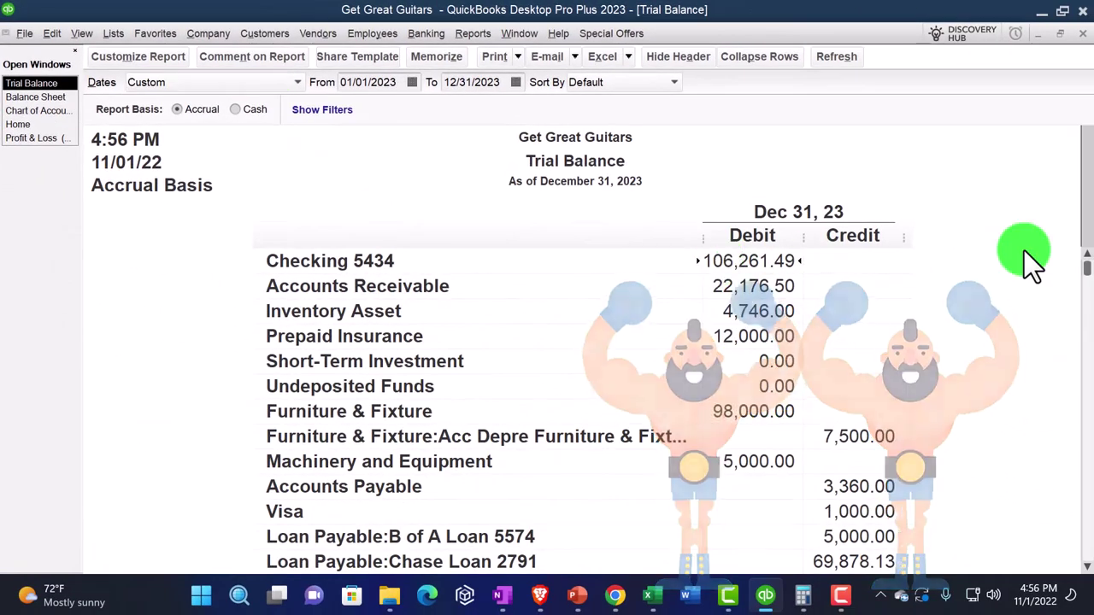
{"action": "key", "text": "Down"}
{"action": "key", "text": "Down"}
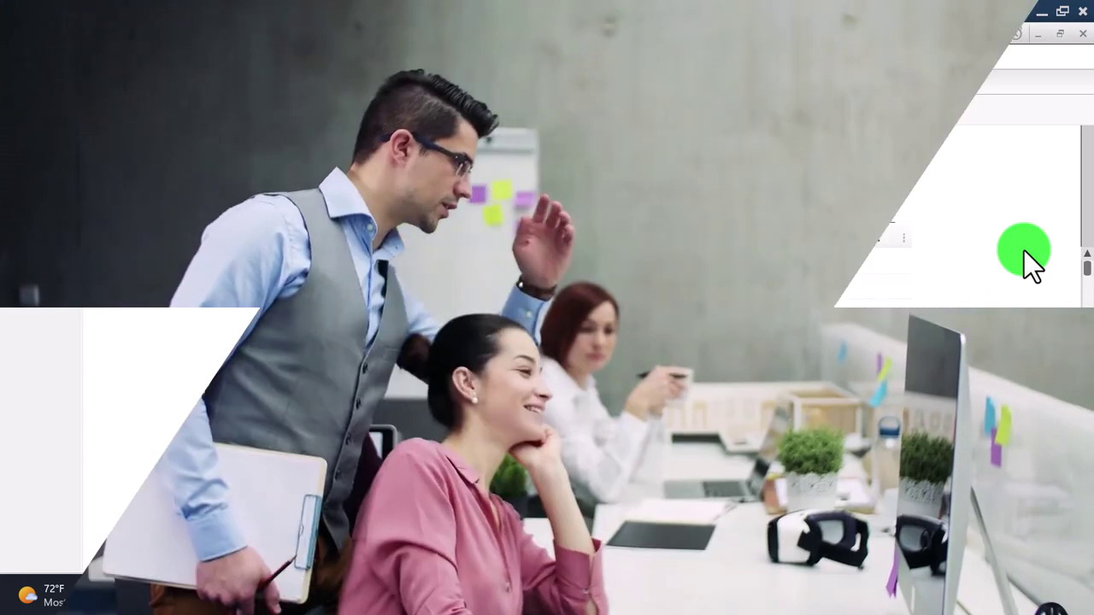